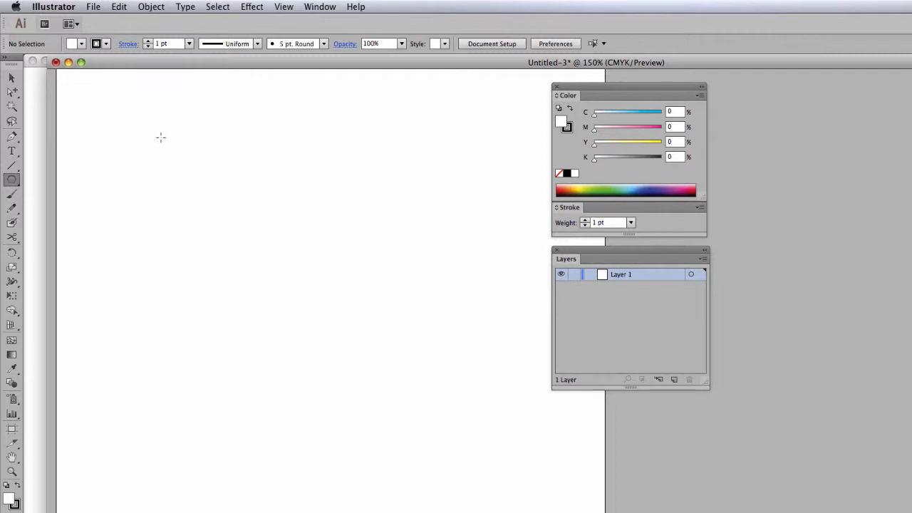
- Draw five overlapping white hexagons near the artboard's upper left, ranging from about 81 pt to 142 pt wide
drag(174, 132, 302, 223)
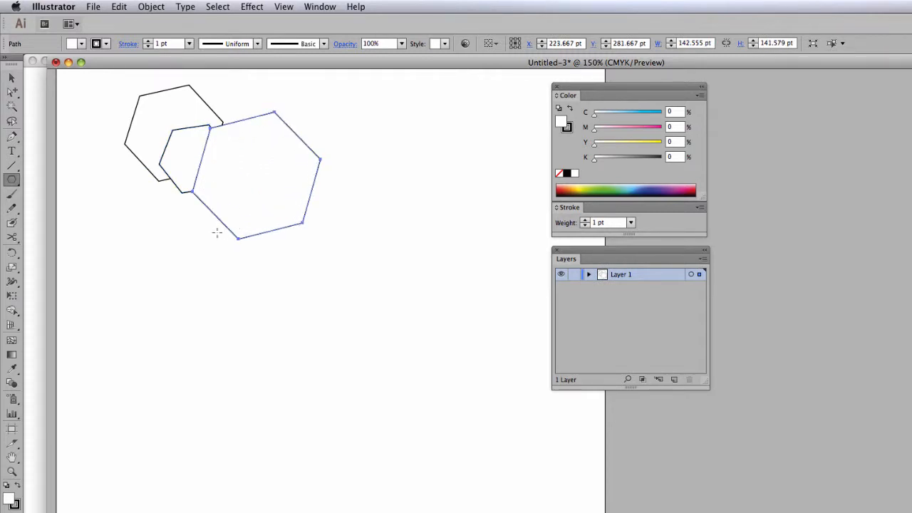
drag(210, 236, 261, 281)
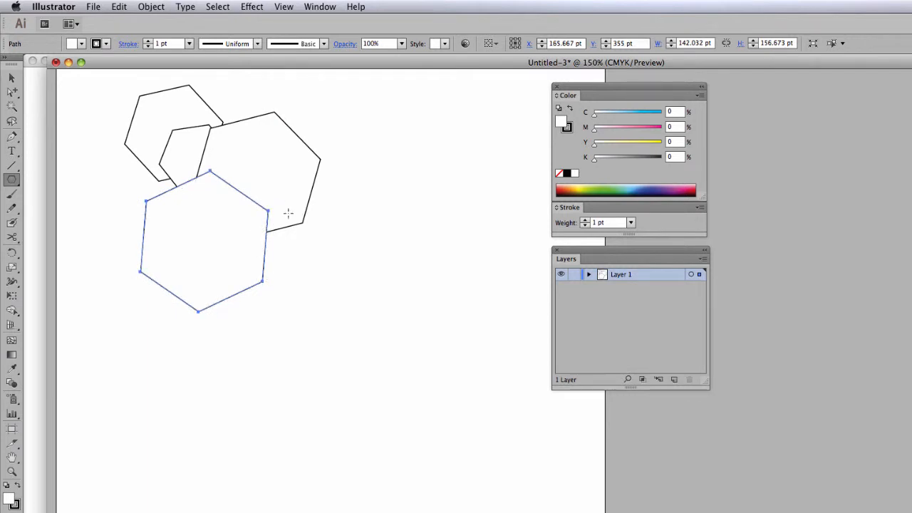
drag(288, 212, 335, 255)
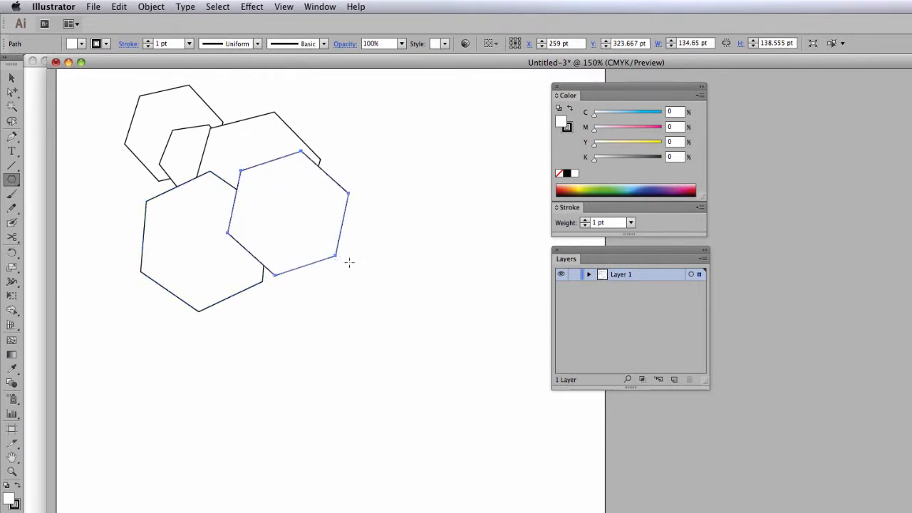
- Fill the upper large hexagon, about 143 pt wide, with 100% magenta
key(a)
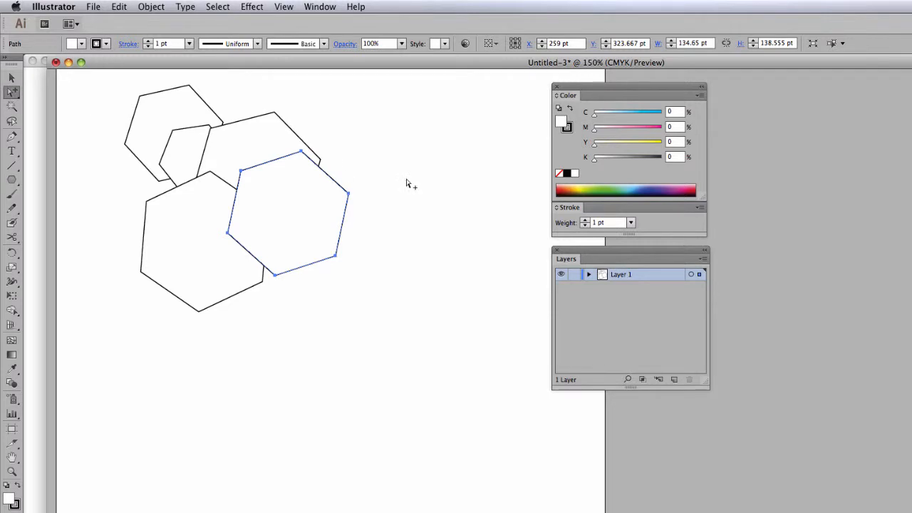
click(290, 132)
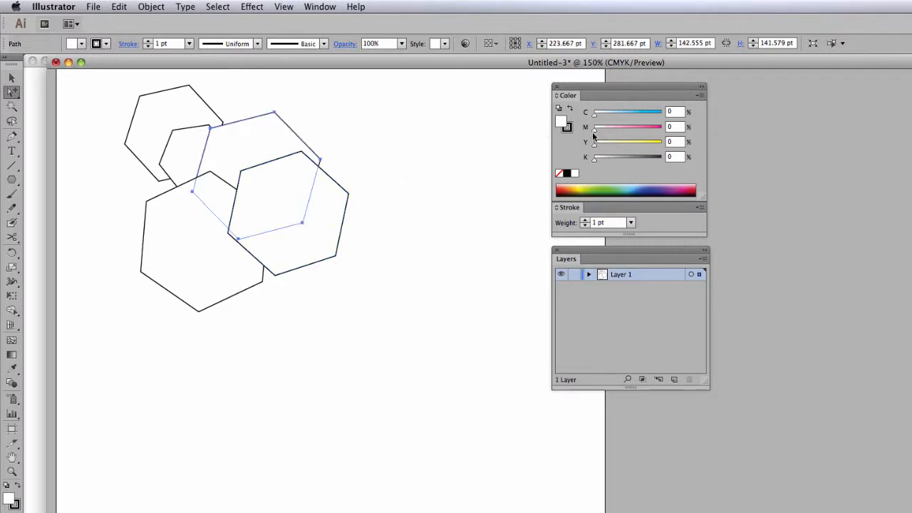
drag(593, 135, 681, 136)
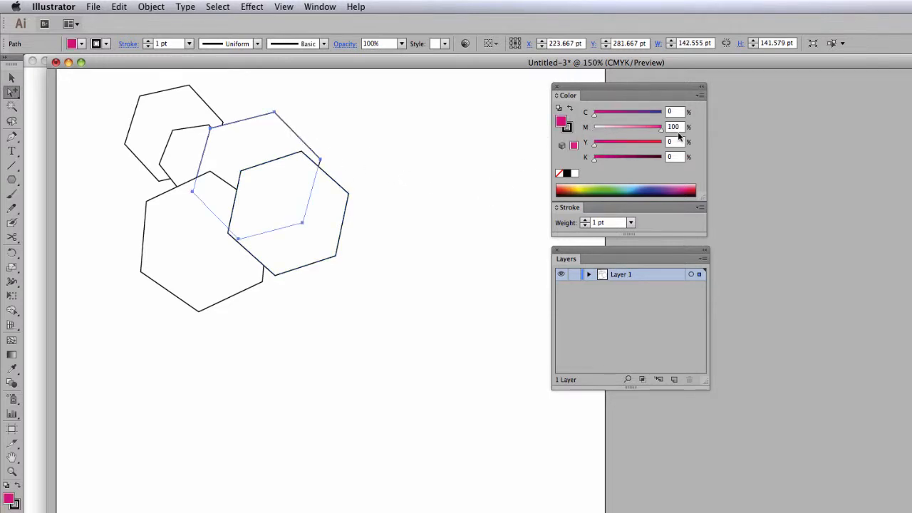
- Fill the smallest hexagon with 100% cyan and the lower-left hexagon with 100% yellow
click(184, 134)
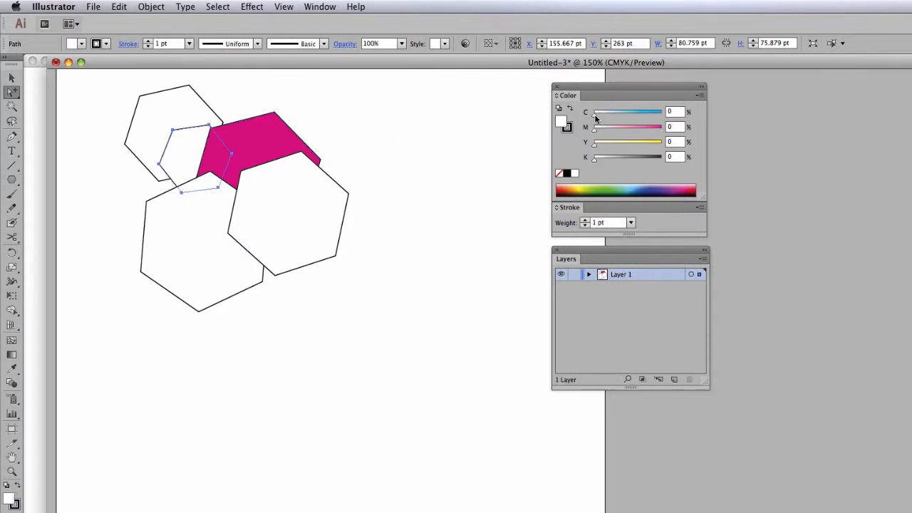
drag(596, 117, 676, 114)
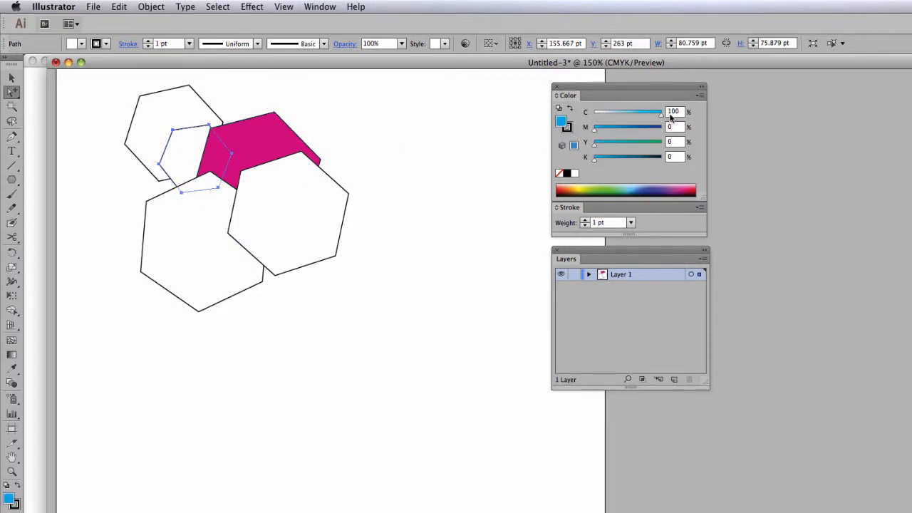
click(165, 195)
drag(595, 145, 670, 157)
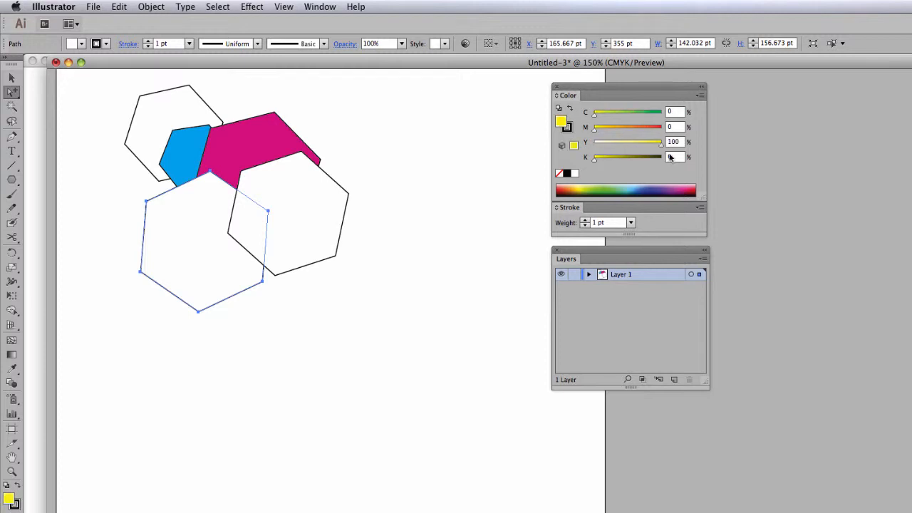
- Draw two more hexagons overlapping the front white one, about 132 by 141 pt above it and 177 by 171 pt below right
click(11, 179)
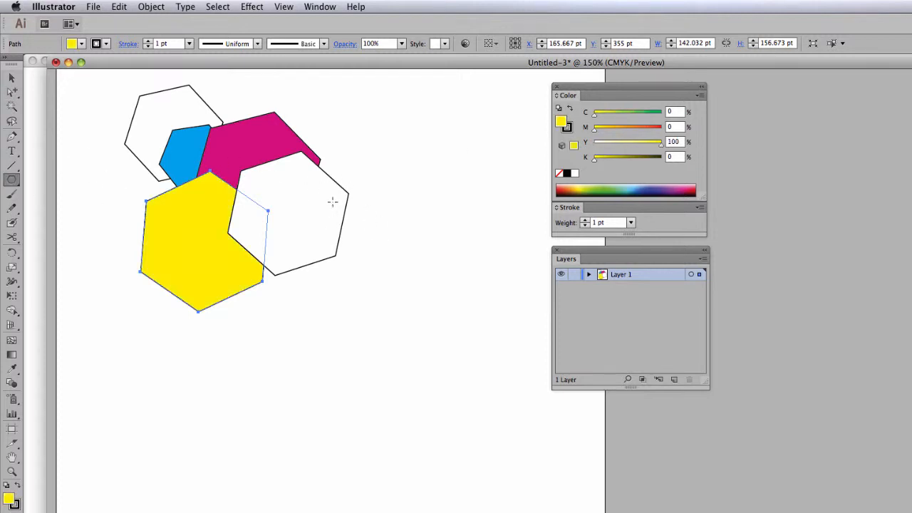
drag(321, 139, 367, 178)
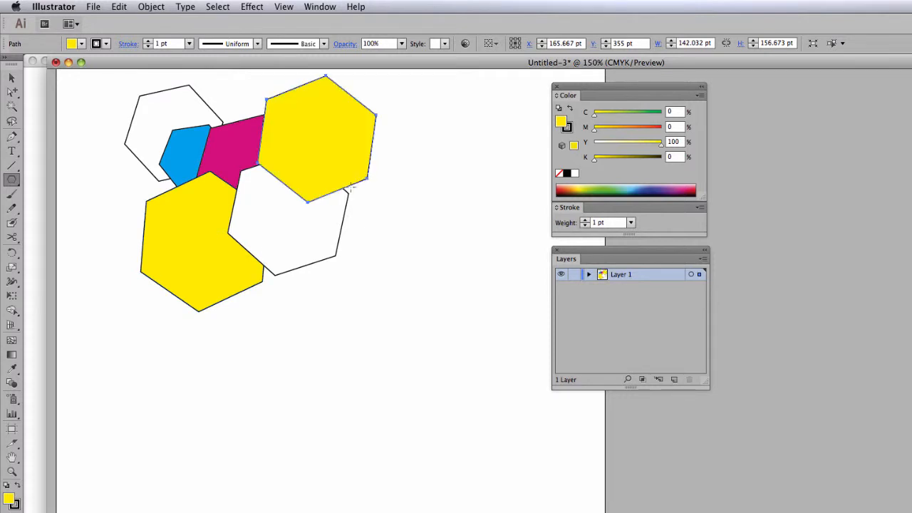
drag(347, 247, 402, 310)
- Fill the upper new hexagon with orange (M 63, Y 100) and the larger lower one with blue (C 100, M 67, Y 0)
click(12, 92)
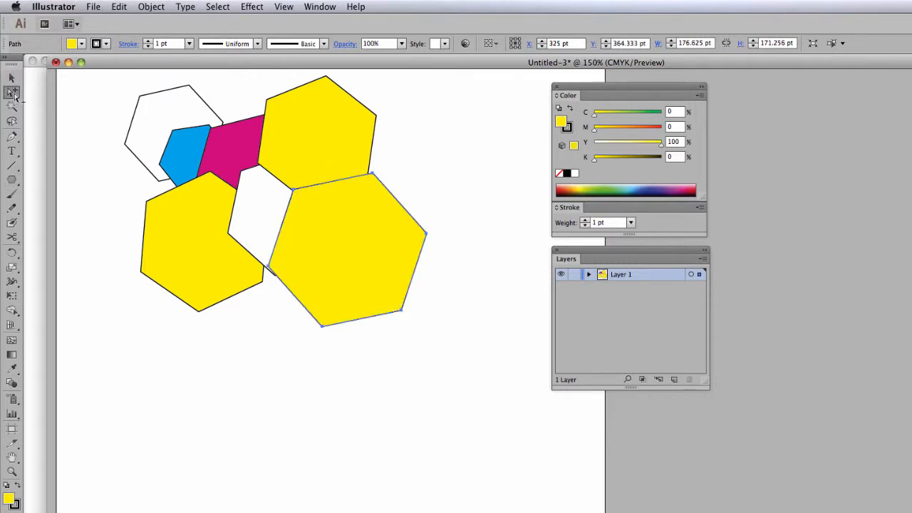
click(362, 106)
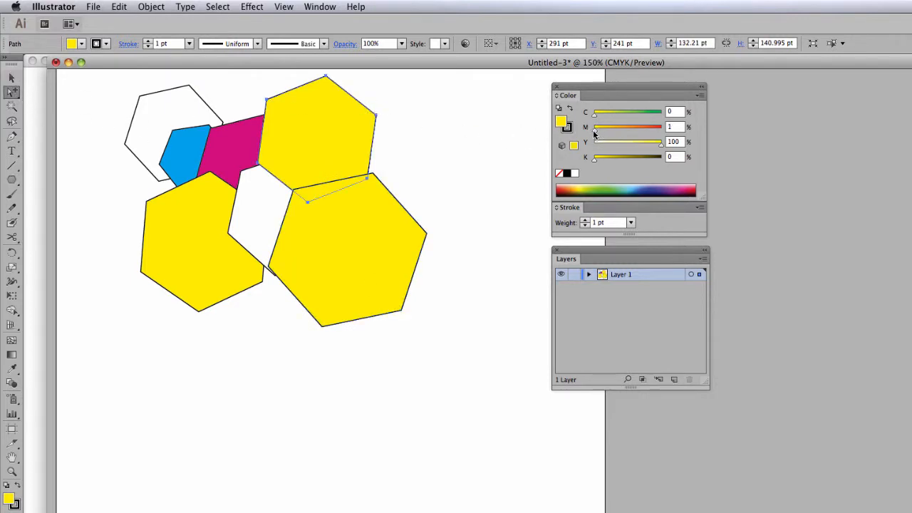
drag(595, 130, 636, 129)
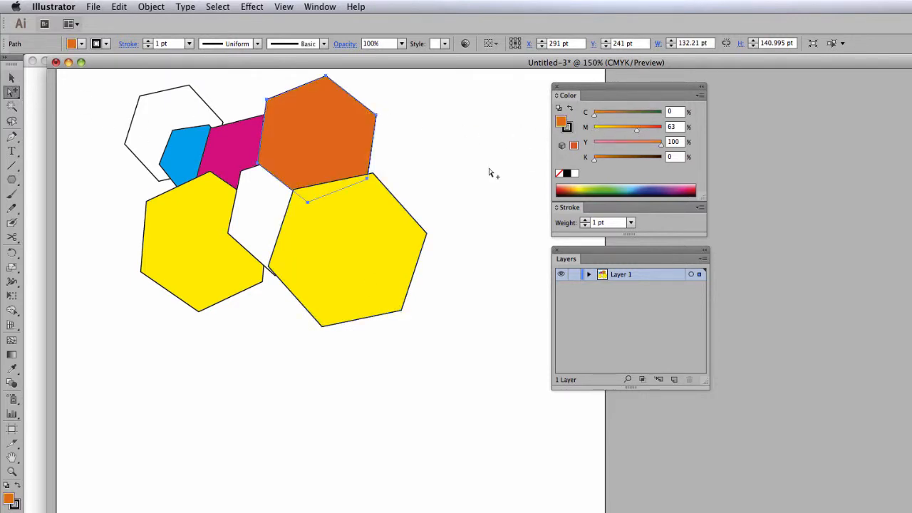
click(399, 205)
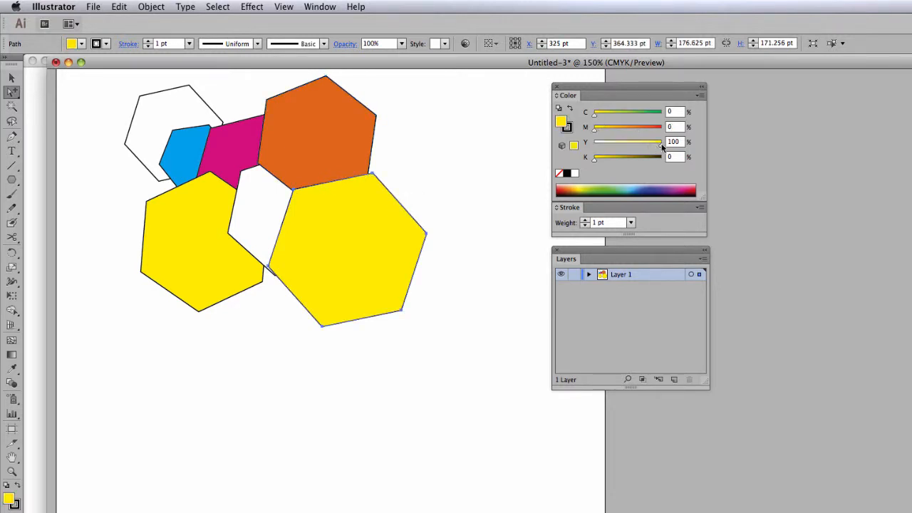
drag(660, 142, 662, 114)
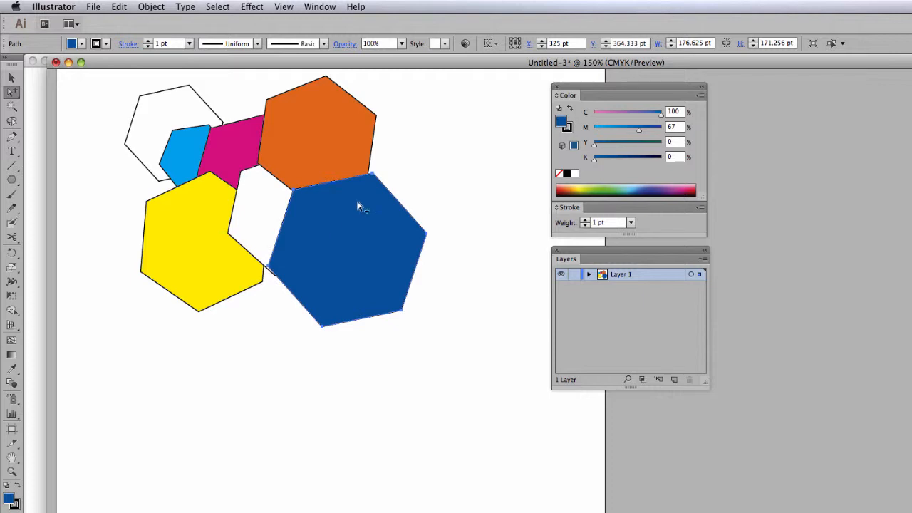
- Move the blue hexagon up so it overlaps the orange one, and send it backward twice, behind the orange and white hexagons
drag(383, 189, 375, 146)
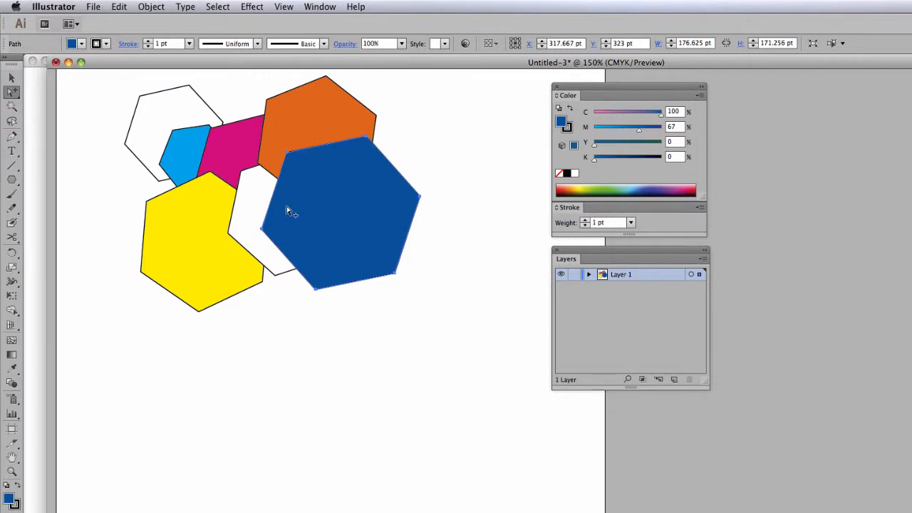
click(150, 7)
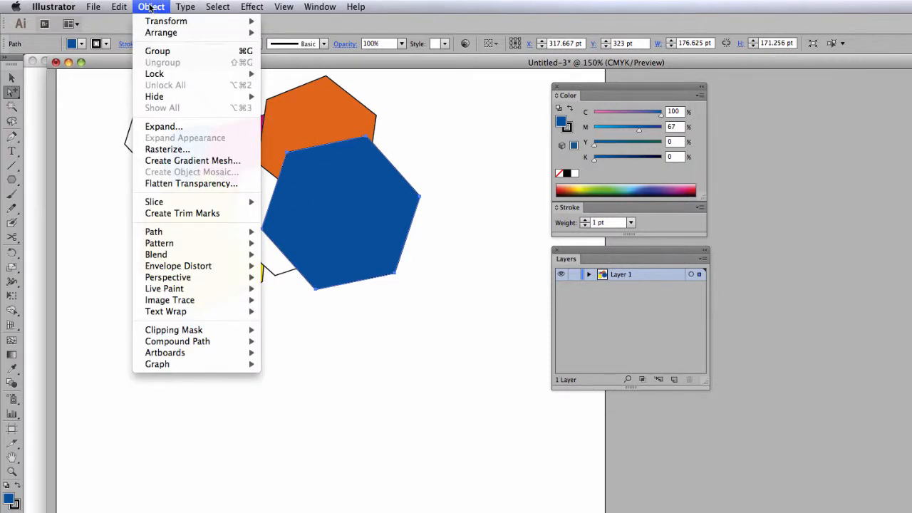
mouse_move(152, 37)
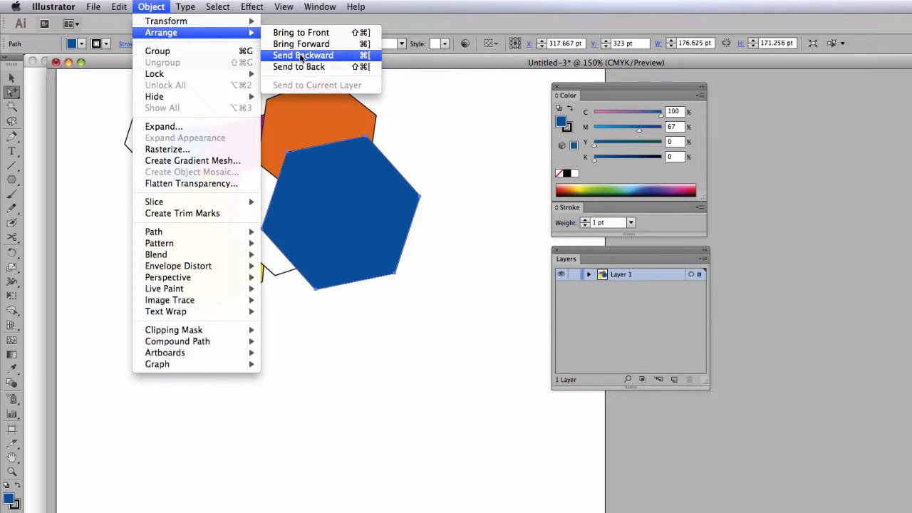
click(302, 56)
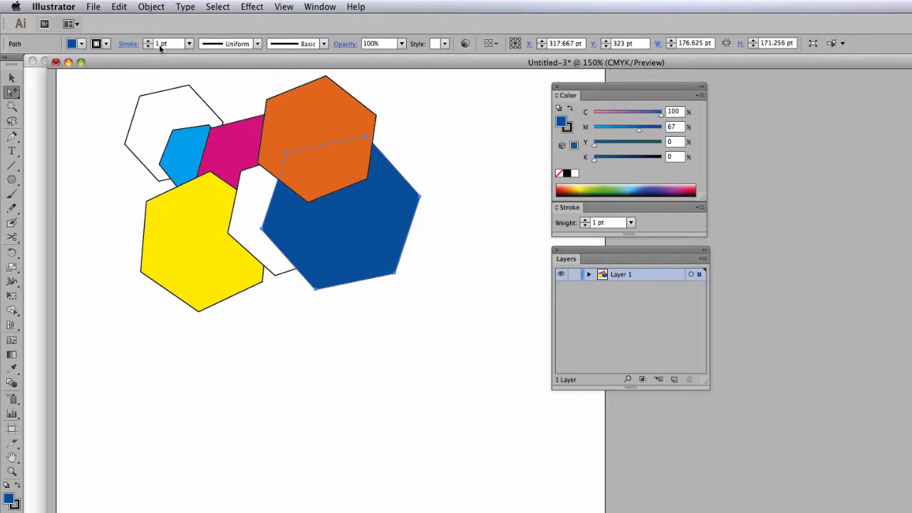
click(153, 8)
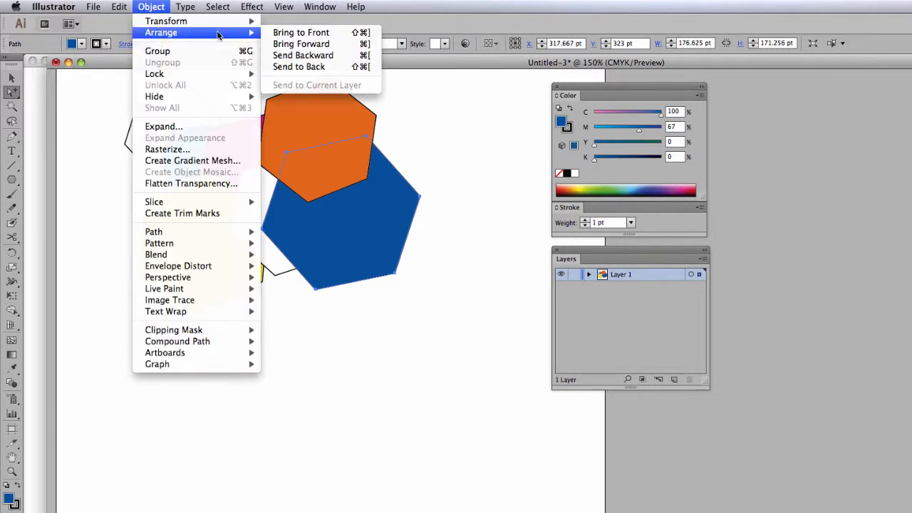
click(296, 55)
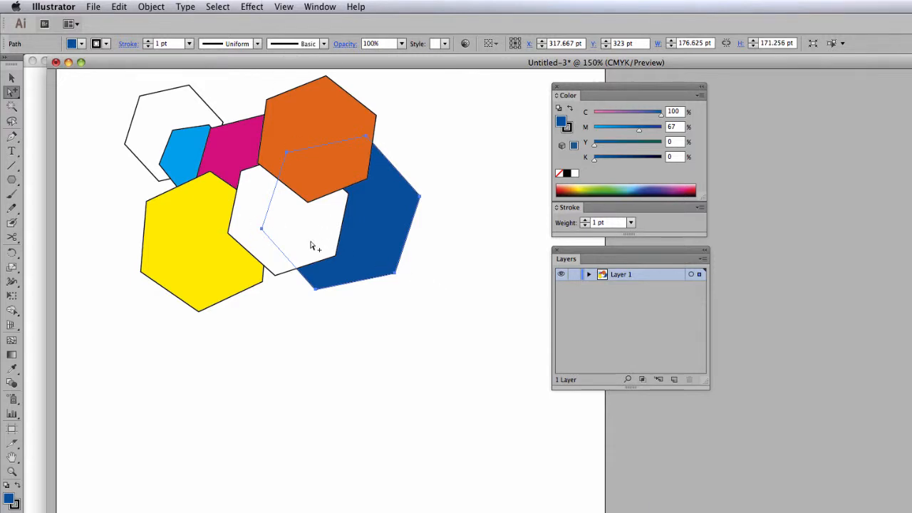
- Move the blue hexagon onto the yellow hexagon and send it backward one level
drag(409, 238, 320, 261)
click(152, 6)
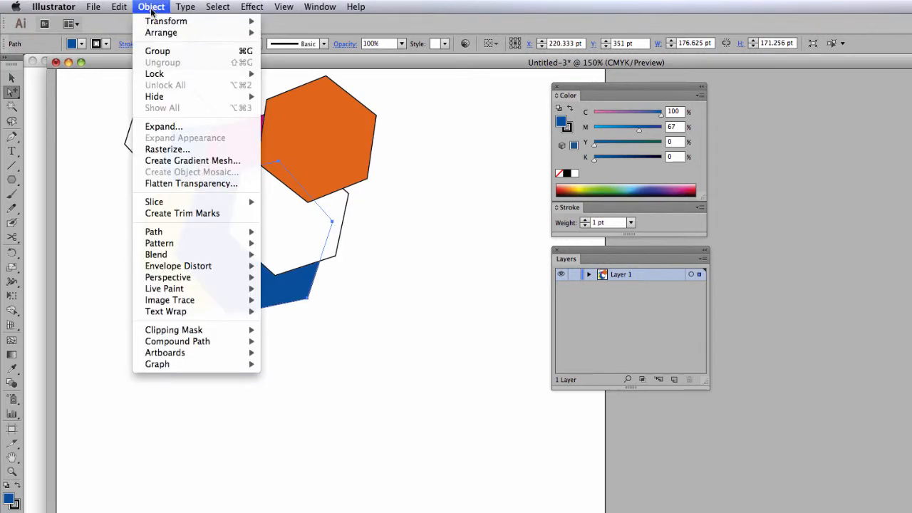
mouse_move(156, 33)
click(307, 56)
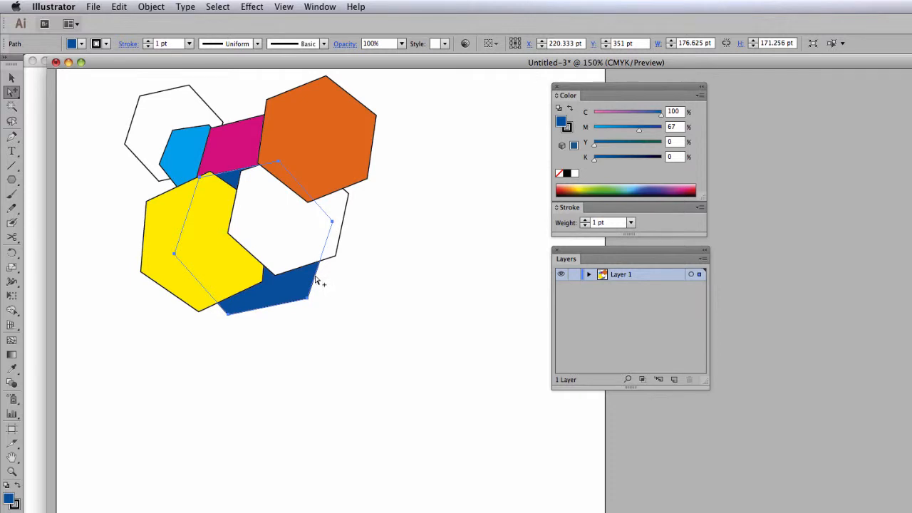
- Move the blue hexagon over the cyan and upper-left white hexagons and send it to the back of the stack
drag(315, 281, 253, 200)
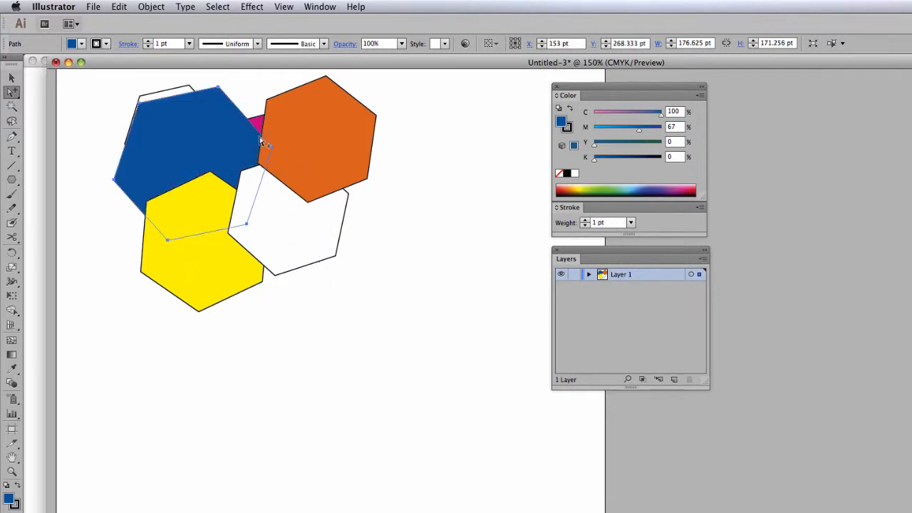
click(150, 8)
mouse_move(164, 32)
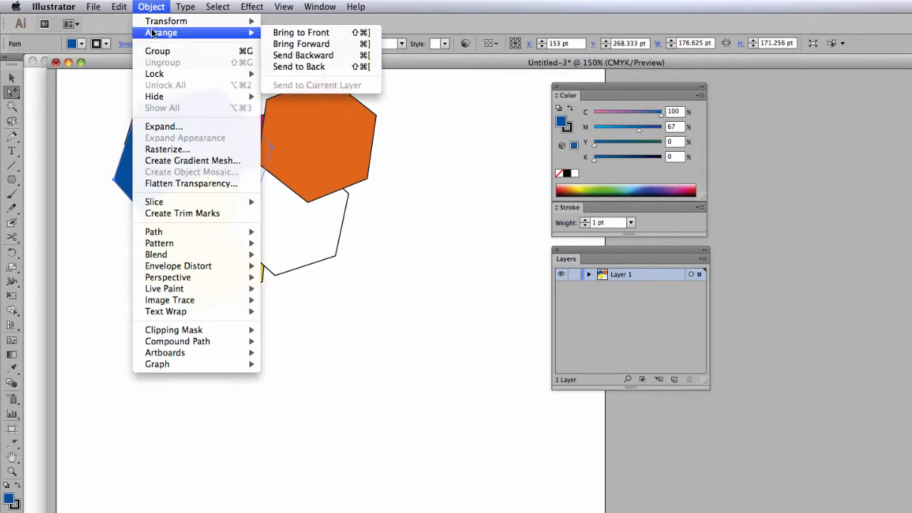
click(295, 67)
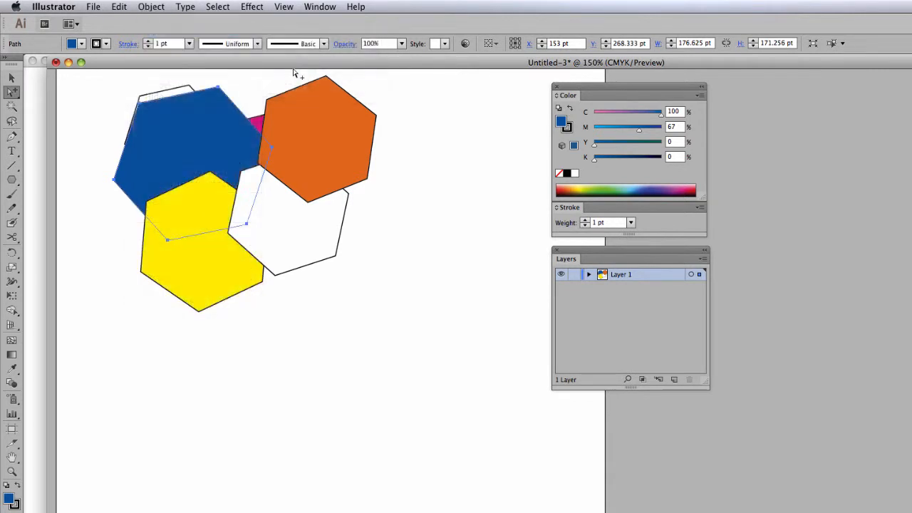
- Shift the blue hexagon left so it extends past the upper-left white hexagon, and bring it forward twice
drag(226, 97, 187, 110)
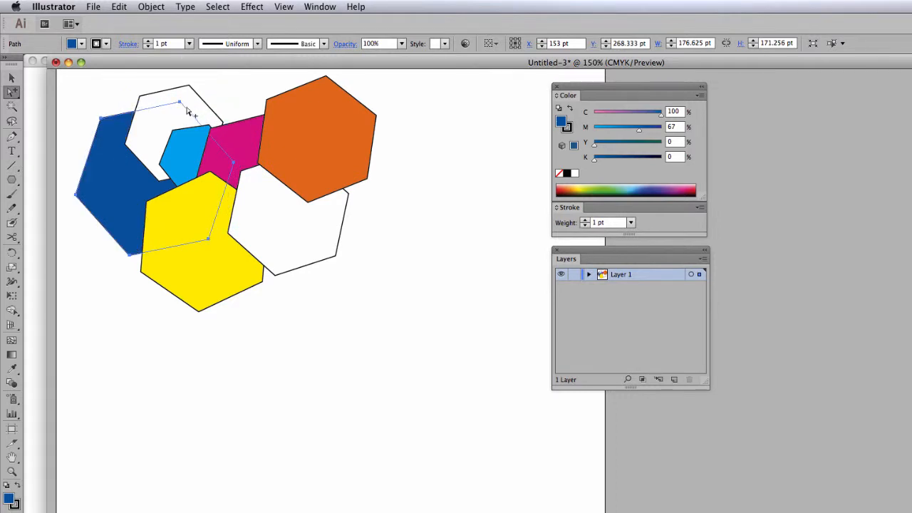
click(151, 7)
mouse_move(160, 34)
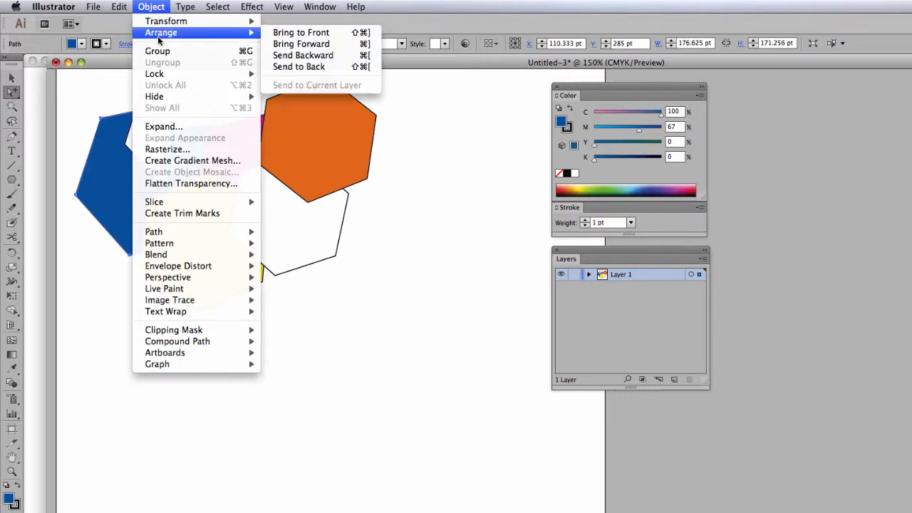
click(318, 47)
click(156, 8)
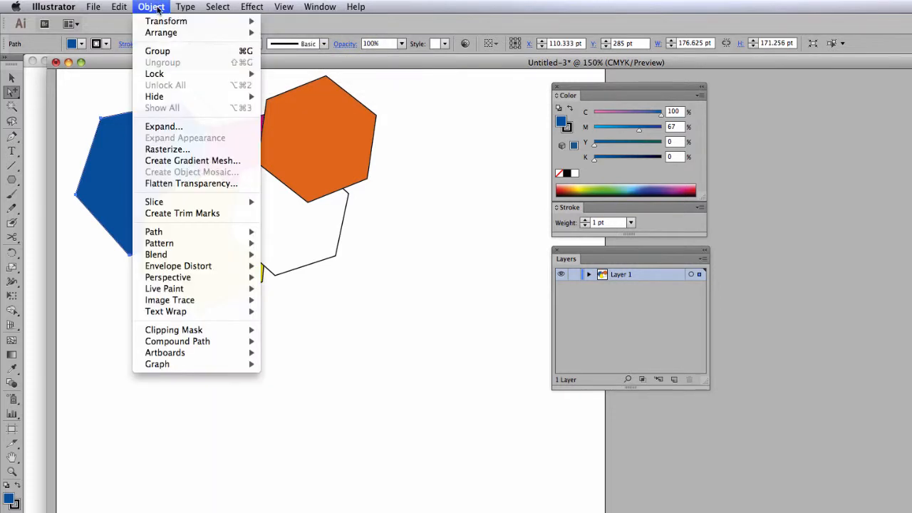
mouse_move(162, 33)
click(300, 44)
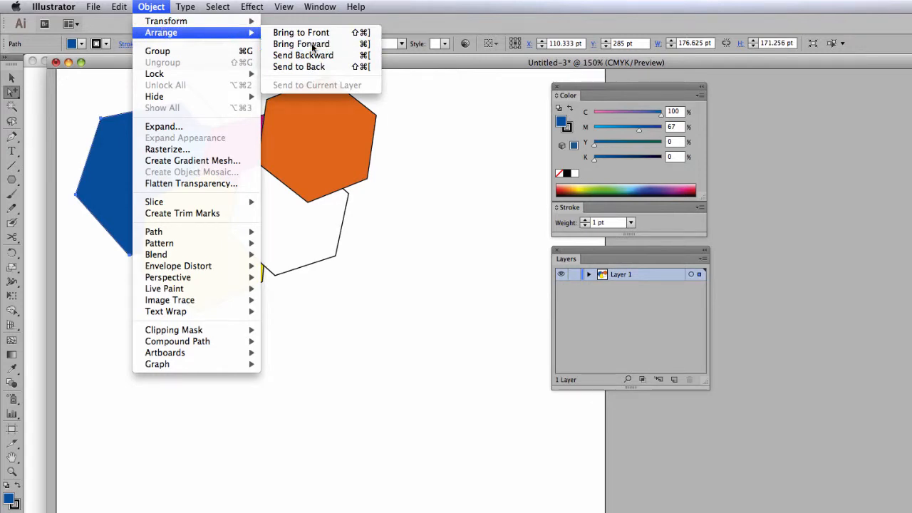
- Bring the blue hexagon to the front of all the other shapes
click(151, 7)
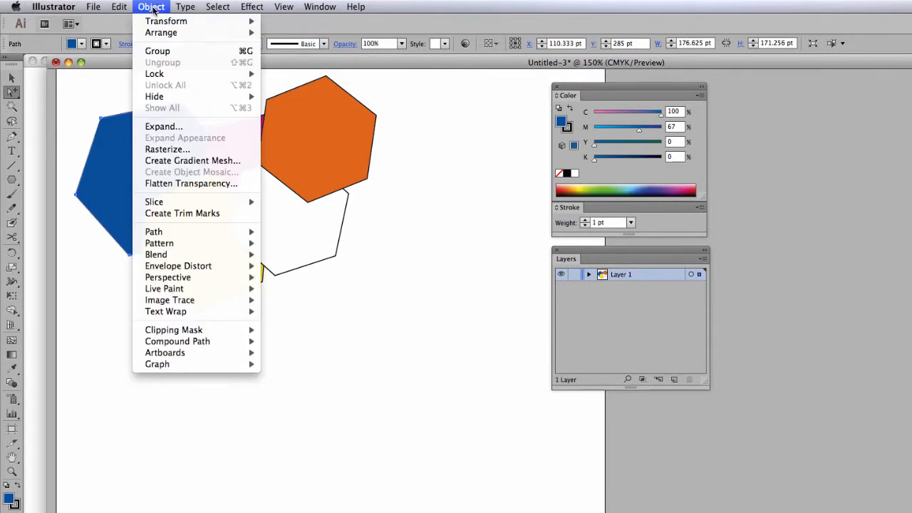
mouse_move(161, 33)
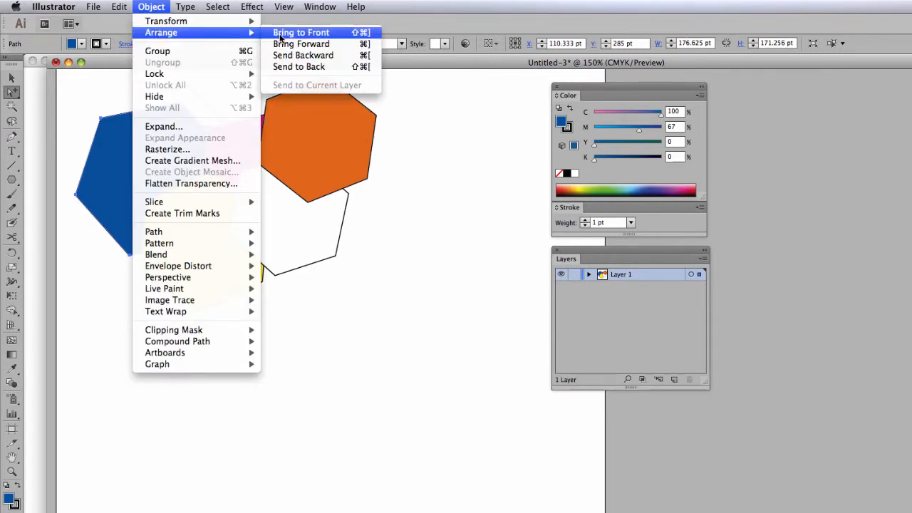
click(281, 33)
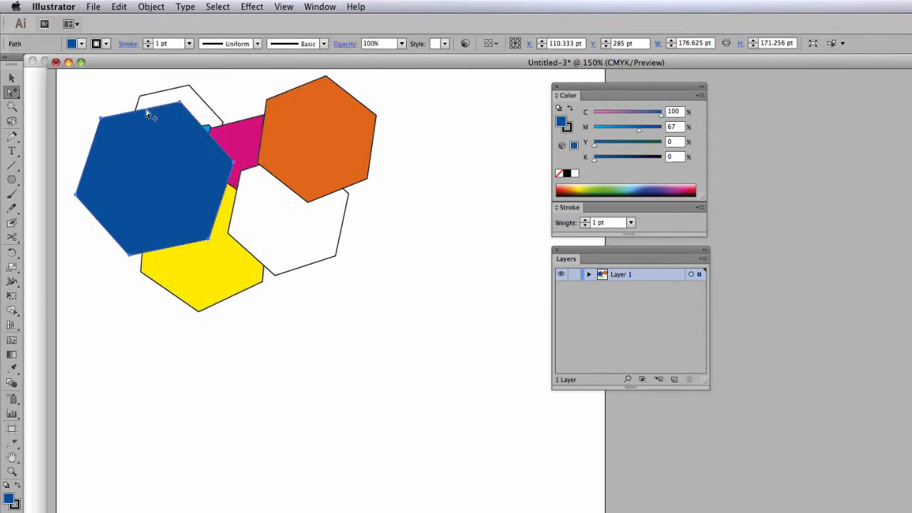
- Move the blue hexagon to the right so it overlaps the orange and lower white hexagons
drag(146, 108, 257, 158)
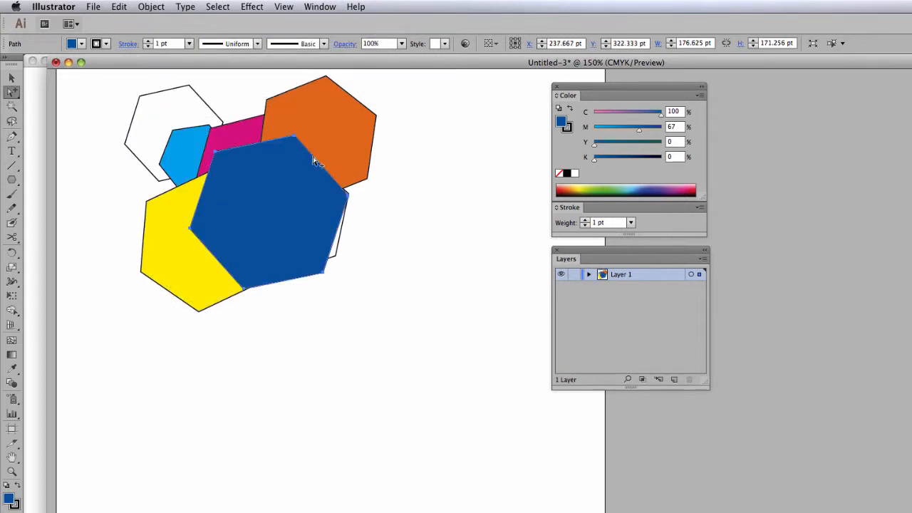
drag(314, 158, 407, 175)
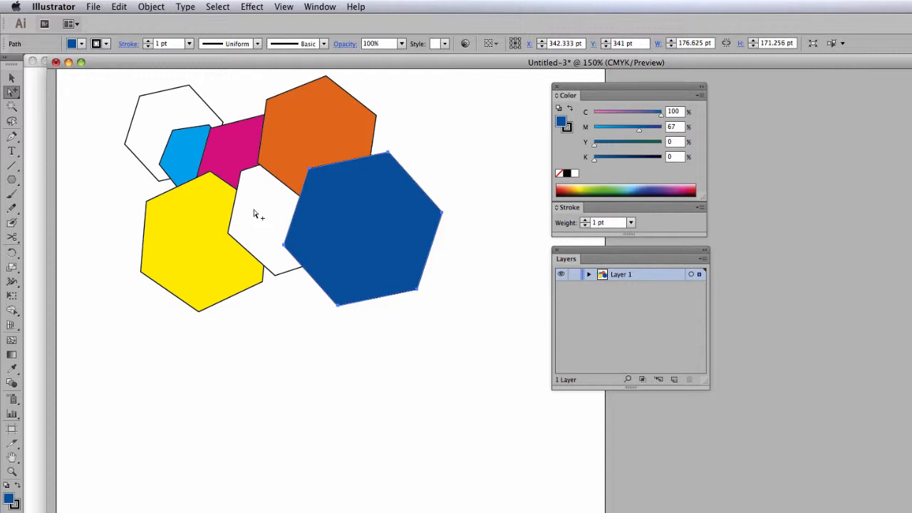
scroll(257, 213, left, 2)
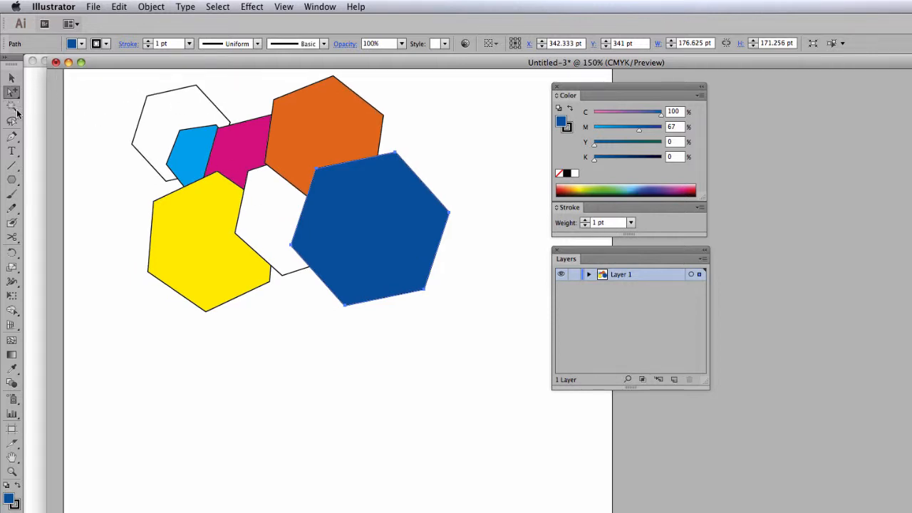
- Show the tools in two columns, select the yellow hexagon and switch to Draw Behind mode
click(6, 60)
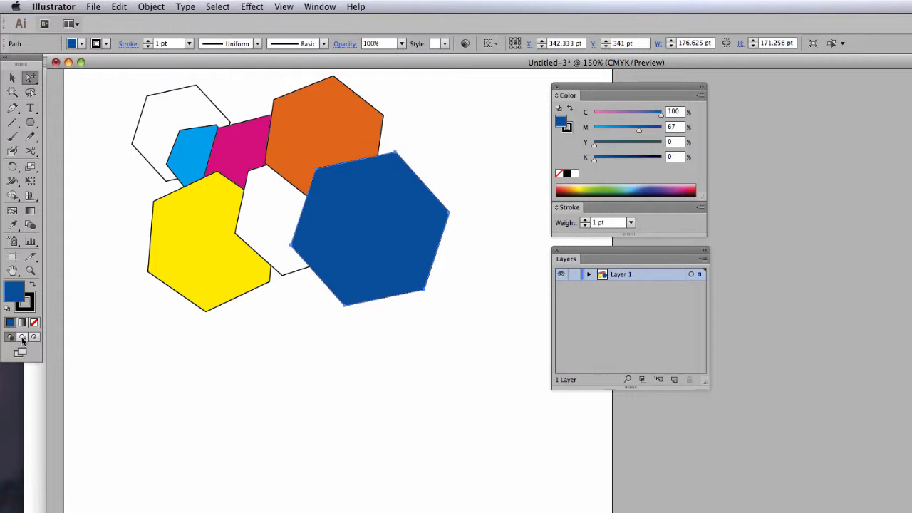
click(146, 195)
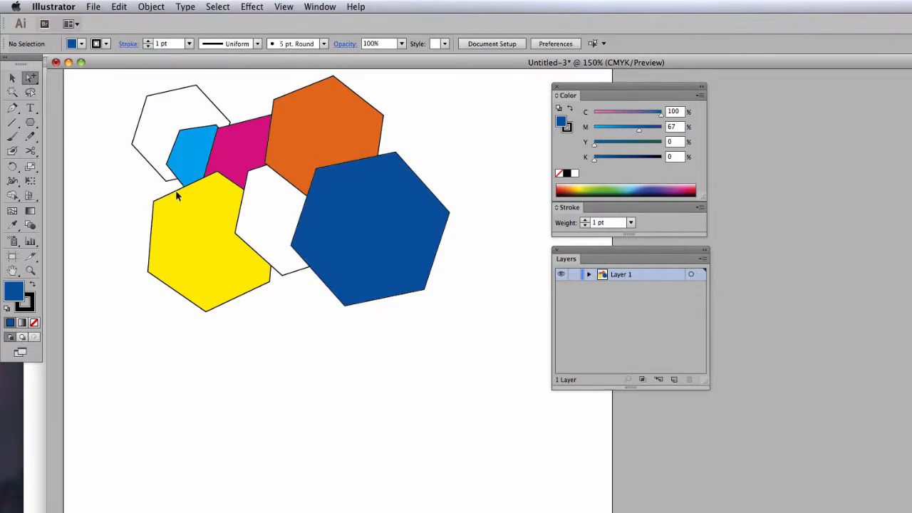
click(178, 196)
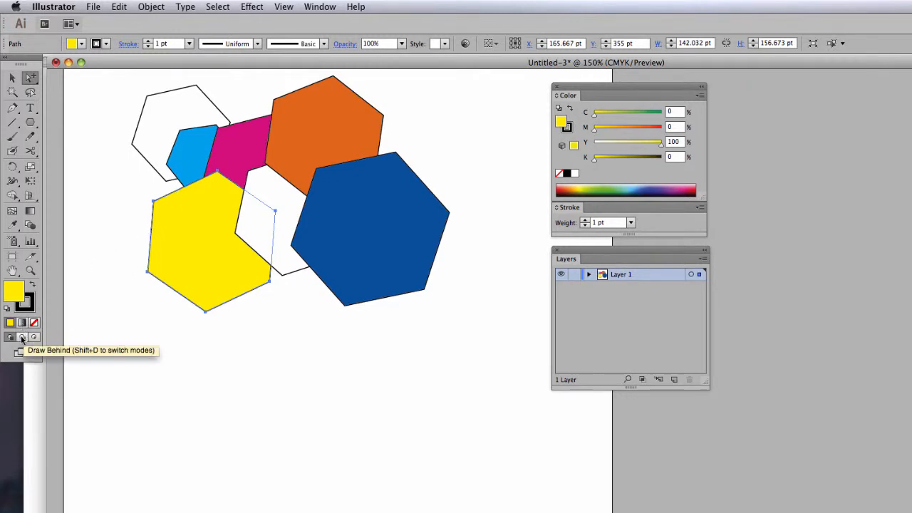
click(22, 339)
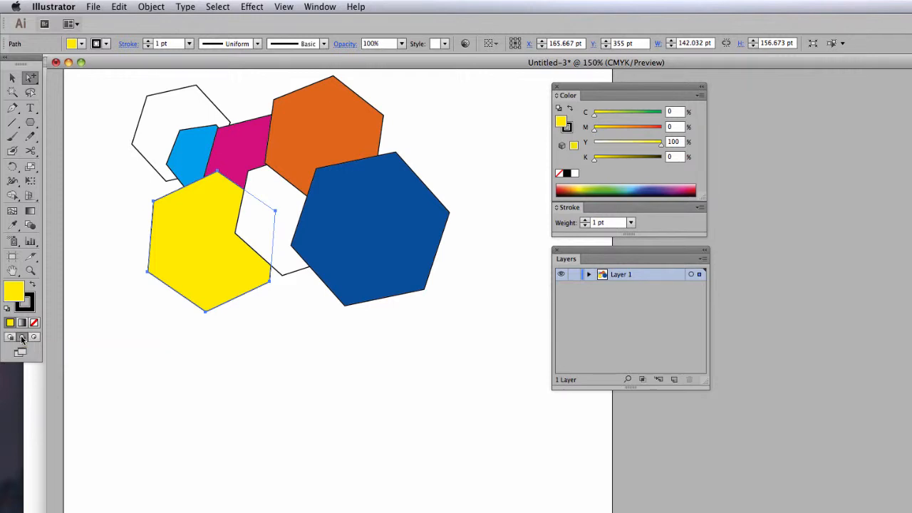
- Draw an ellipse about 160 × 77 pt behind the yellow hexagon's lower right and fill it pink with magenta 57% and yellow 1%
click(29, 123)
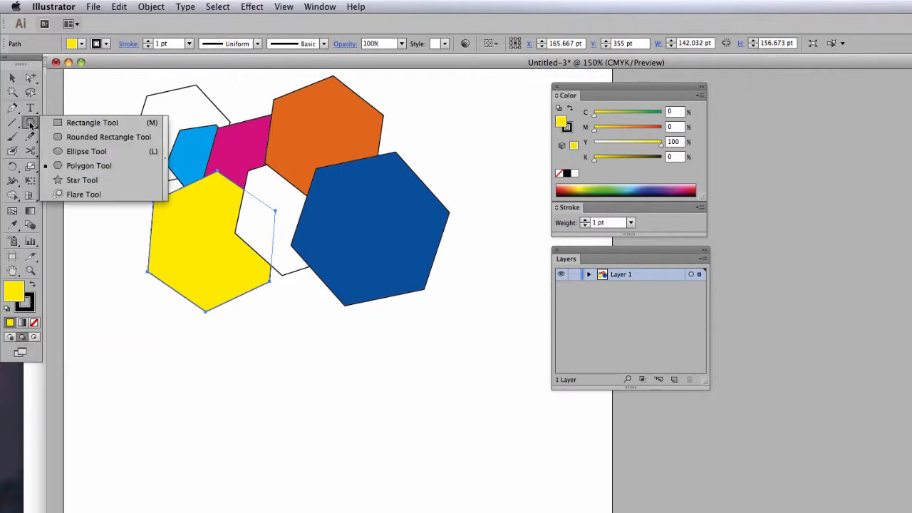
click(81, 151)
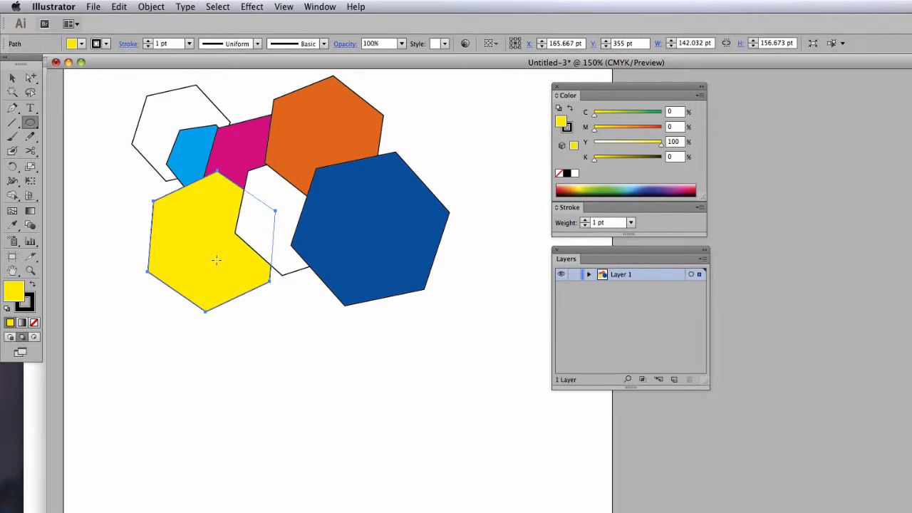
drag(216, 260, 360, 329)
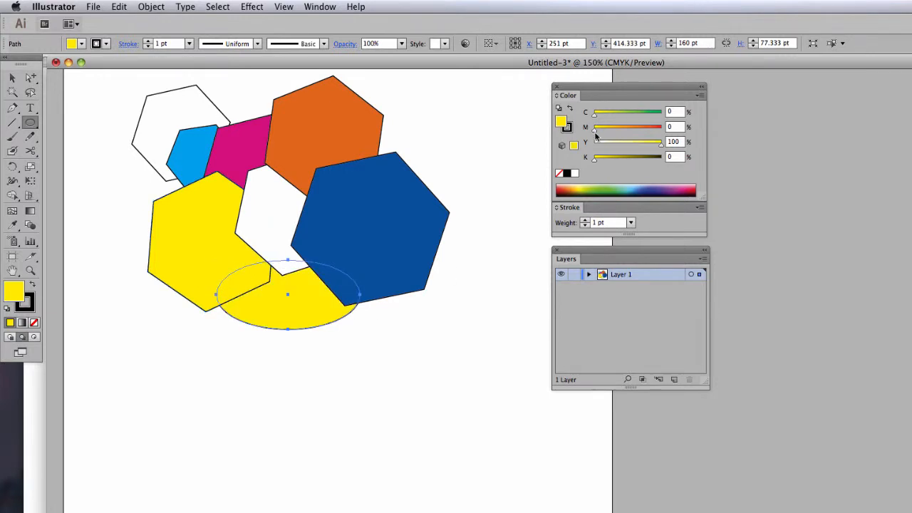
mouse_move(595, 133)
mouse_down()
mouse_move(632, 133)
mouse_move(595, 145)
mouse_up()
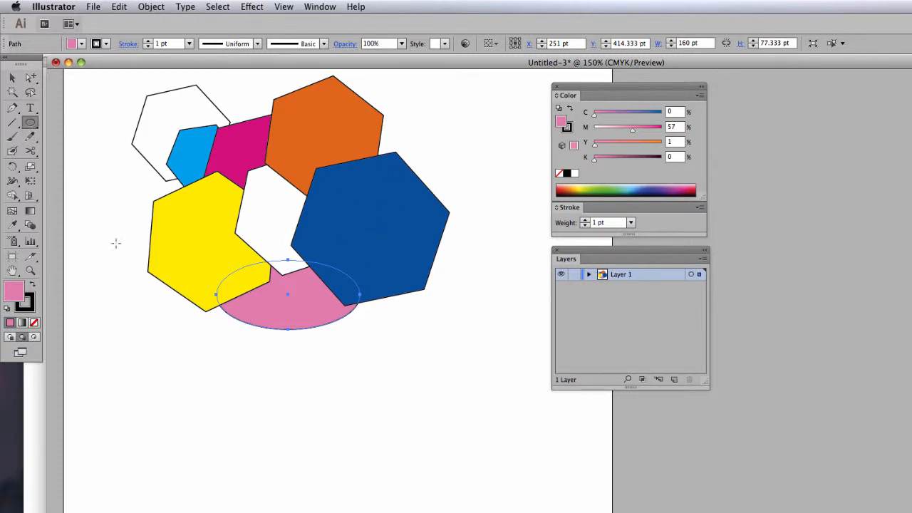
- Draw a pink rectangle about 84 × 94 pt behind the ellipse and the yellow hexagon's lower edge
click(30, 124)
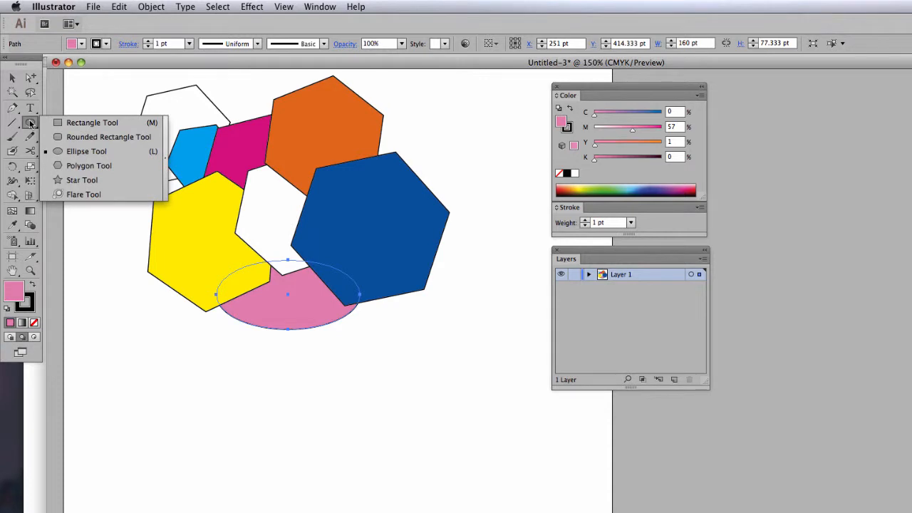
click(73, 125)
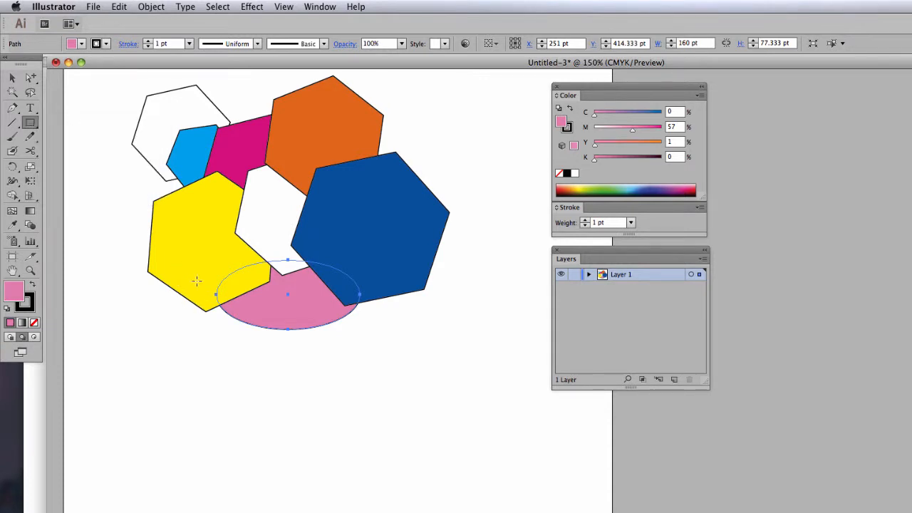
drag(184, 270, 259, 354)
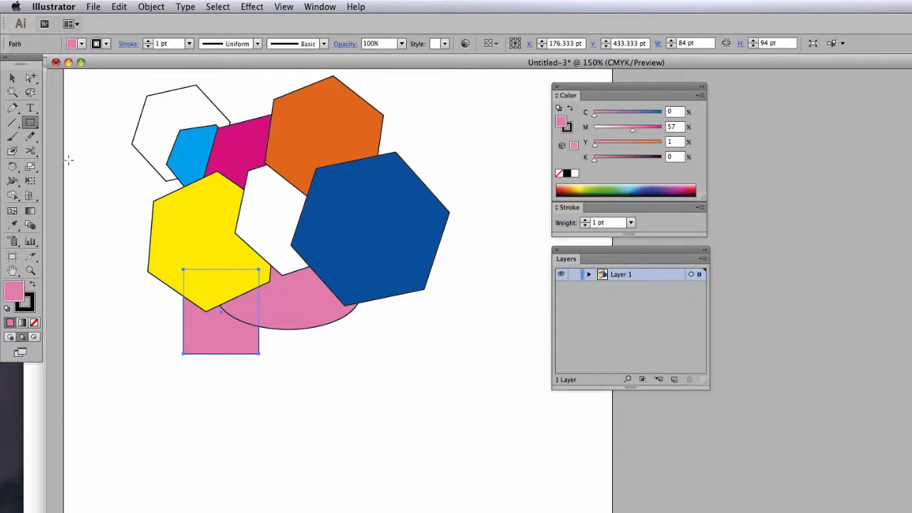
- Draw a many-pointed pink star about 176 × 174 pt behind the yellow hexagon's lower-left side and the rectangle
click(31, 122)
drag(31, 122, 73, 179)
drag(156, 295, 222, 369)
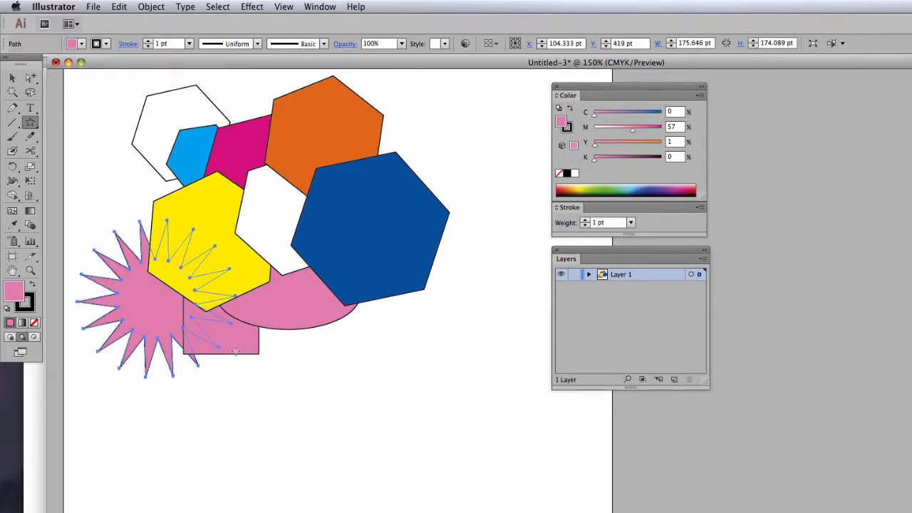
- Draw a pink rounded rectangle about 91 × 87 pt behind the star and the yellow hexagon, and return to Draw Normal mode
drag(30, 122, 68, 122)
drag(111, 198, 191, 274)
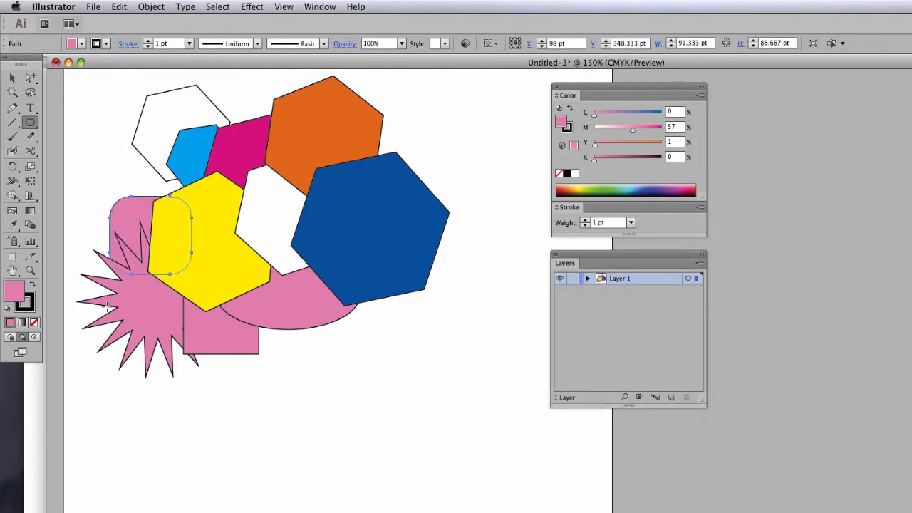
click(9, 340)
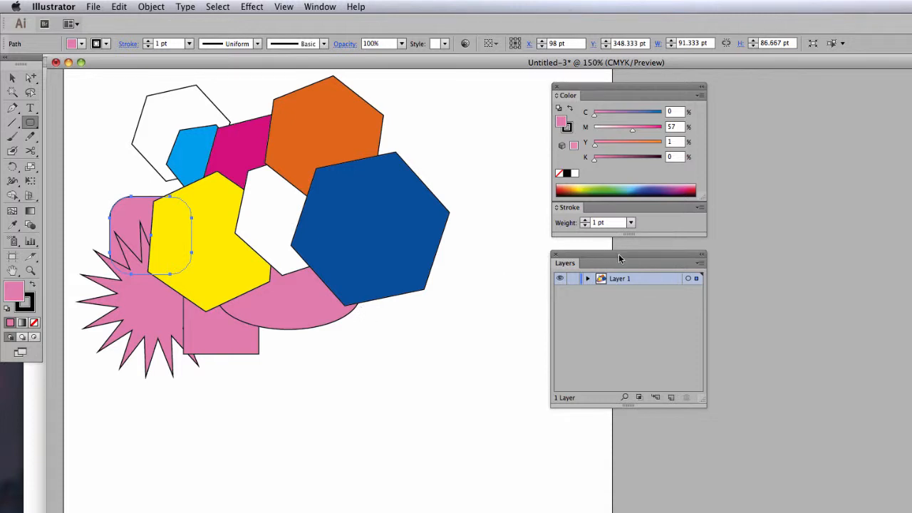
- Bring the layer list beside the artwork, examine the stacking order of all paths in Layer 1, and collapse the layer
drag(618, 255, 450, 205)
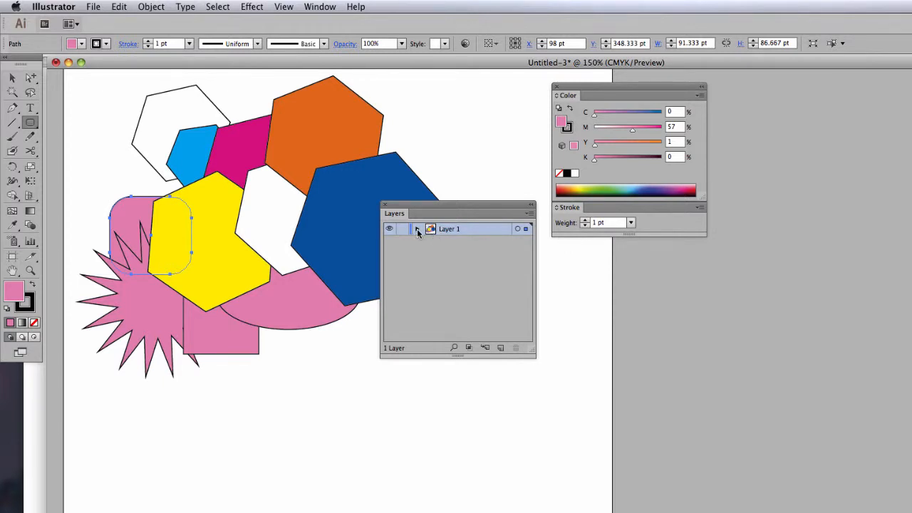
click(417, 229)
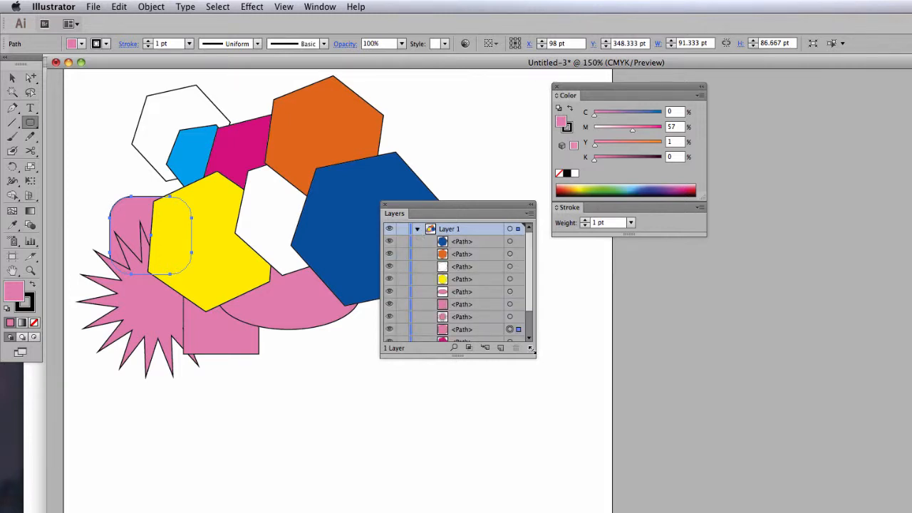
drag(530, 355, 534, 429)
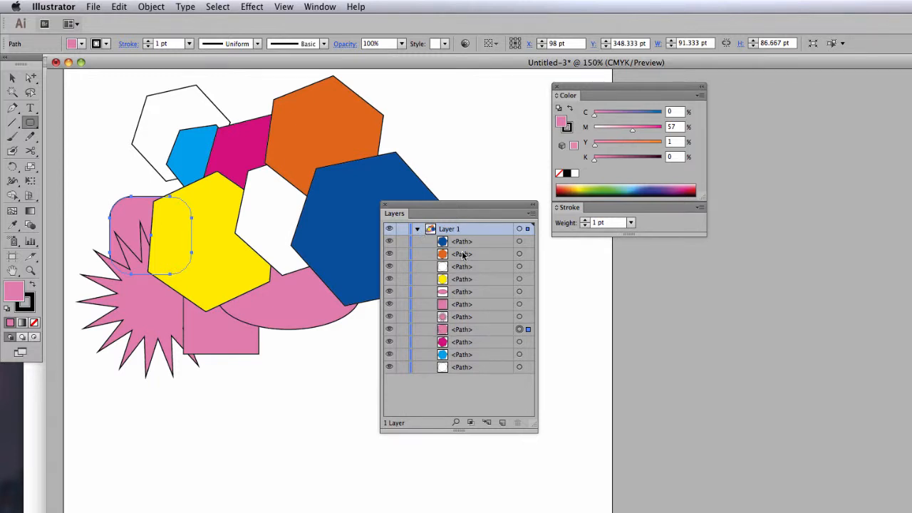
click(417, 230)
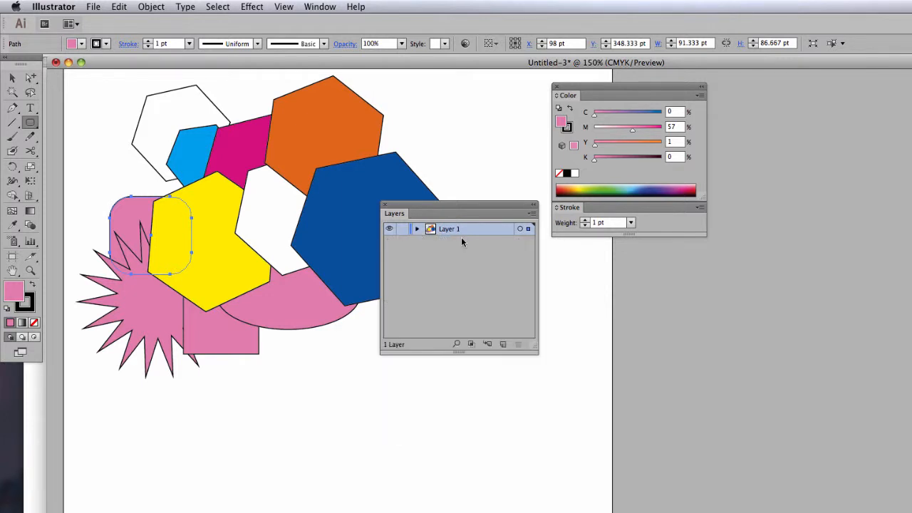
- Create a second layer and draw seven overlapping pink circles on it, running down from the orange hexagon to below the rectangle
click(504, 344)
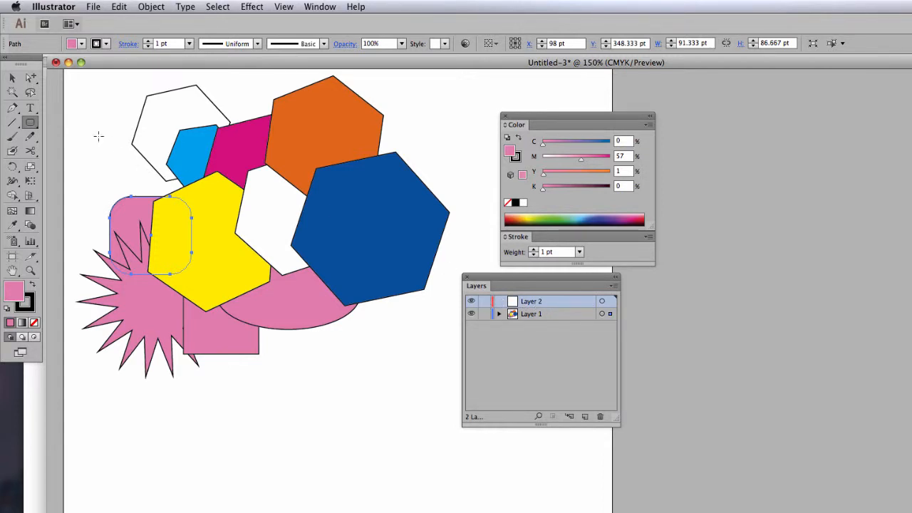
click(30, 123)
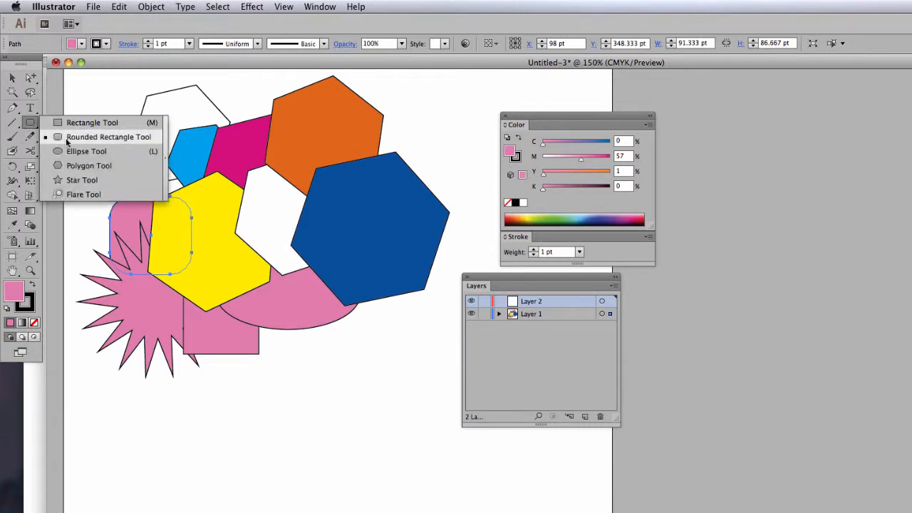
click(74, 153)
drag(292, 160, 400, 273)
drag(282, 249, 380, 332)
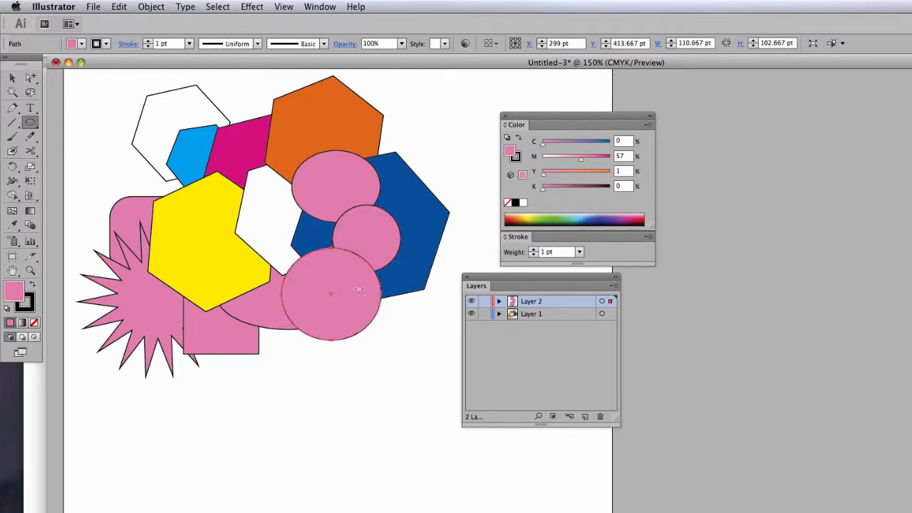
drag(359, 292, 438, 360)
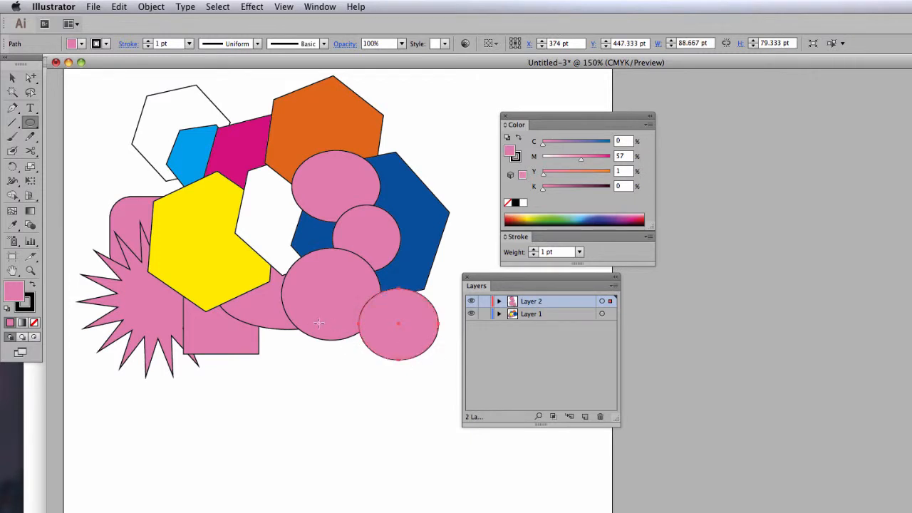
drag(314, 314, 407, 401)
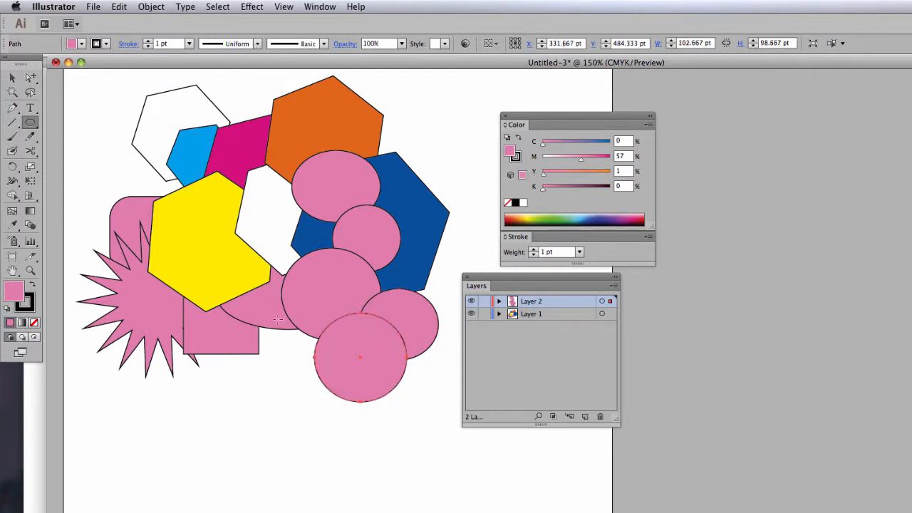
drag(262, 329, 344, 393)
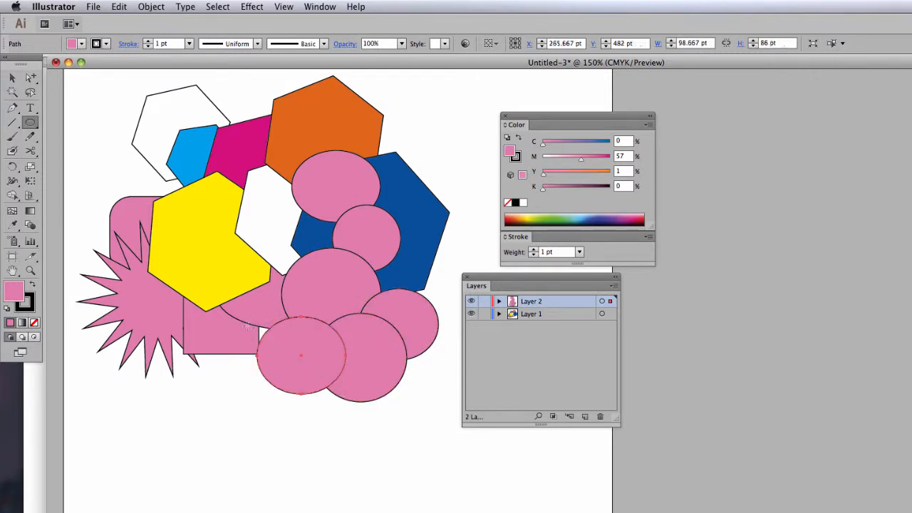
drag(222, 309, 320, 408)
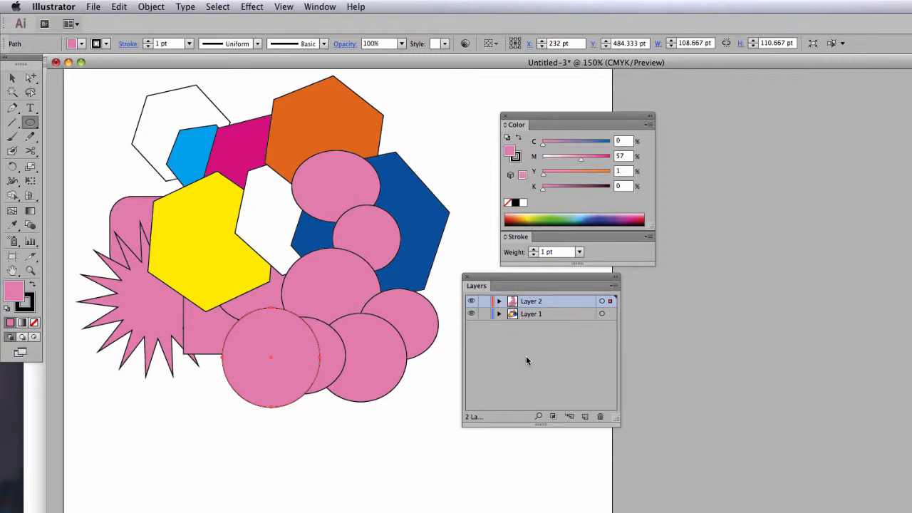
- Examine the circle paths inside Layer 2 with the layer list enlarged, and collapse the layer
click(498, 302)
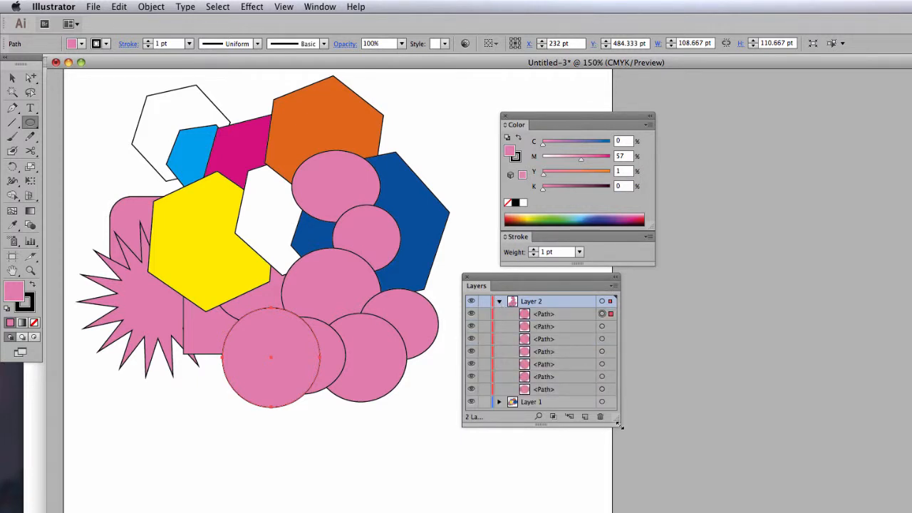
drag(618, 424, 630, 478)
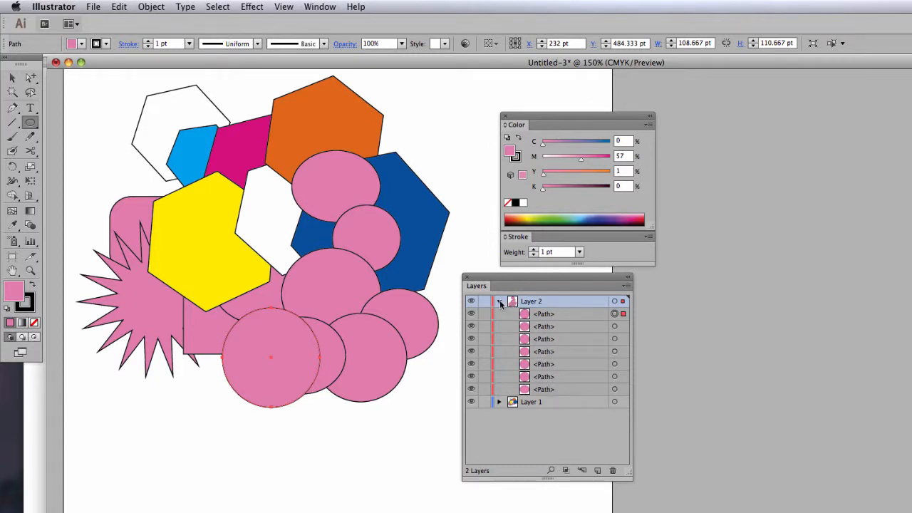
click(499, 301)
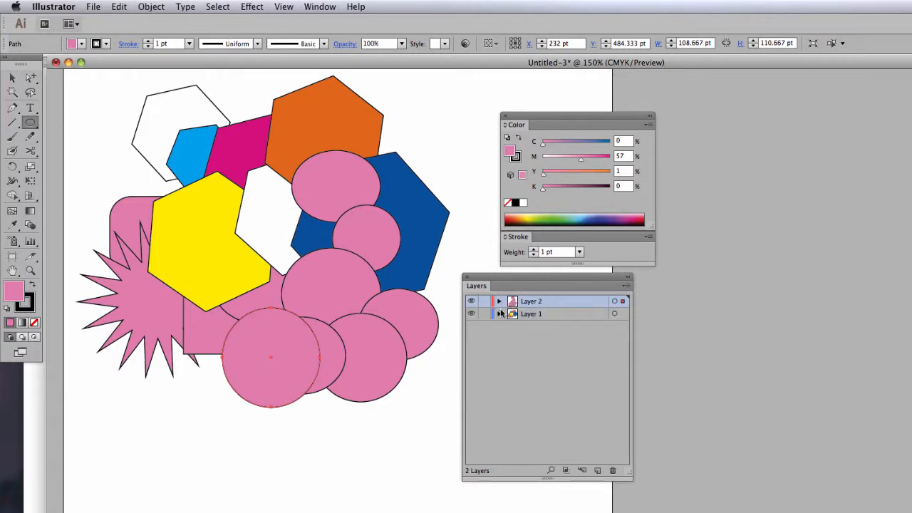
- Make Layer 1 active and draw five more pink circles, each about 90 to 100 pt wide, overlapping the Layer 2 circles
click(579, 314)
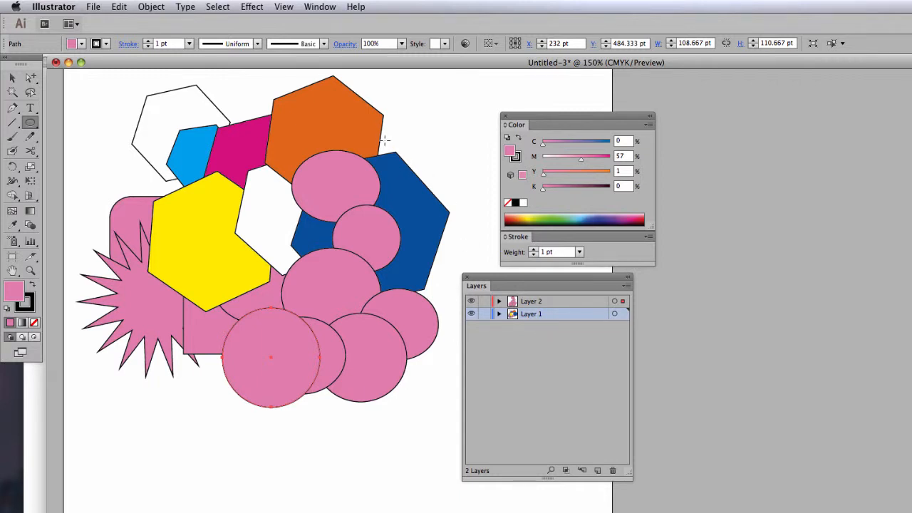
mouse_move(367, 139)
mouse_down()
mouse_move(429, 180)
mouse_move(452, 224)
mouse_up()
mouse_move(352, 194)
mouse_down()
mouse_move(416, 245)
mouse_move(437, 278)
mouse_up()
drag(271, 210, 360, 294)
drag(220, 244, 307, 329)
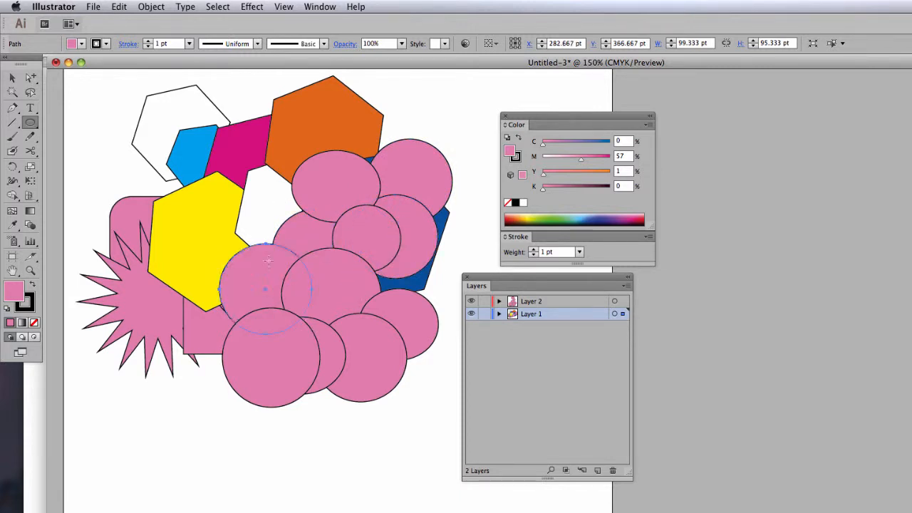
mouse_move(222, 208)
mouse_down()
mouse_move(297, 265)
mouse_move(305, 292)
mouse_up()
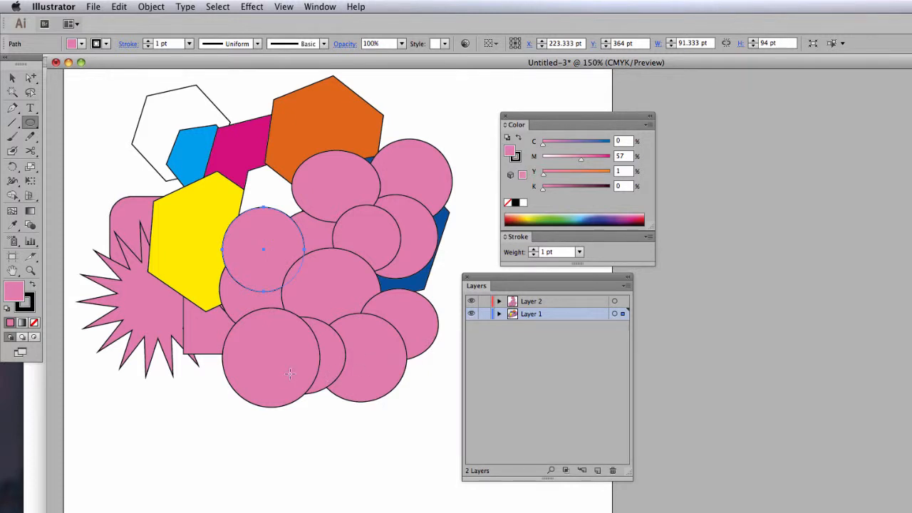
- Draw a circle about 103 × 96 pt on Layer 1 below the cluster and fill it yellow with magenta 0% and yellow 99%
drag(292, 372, 383, 458)
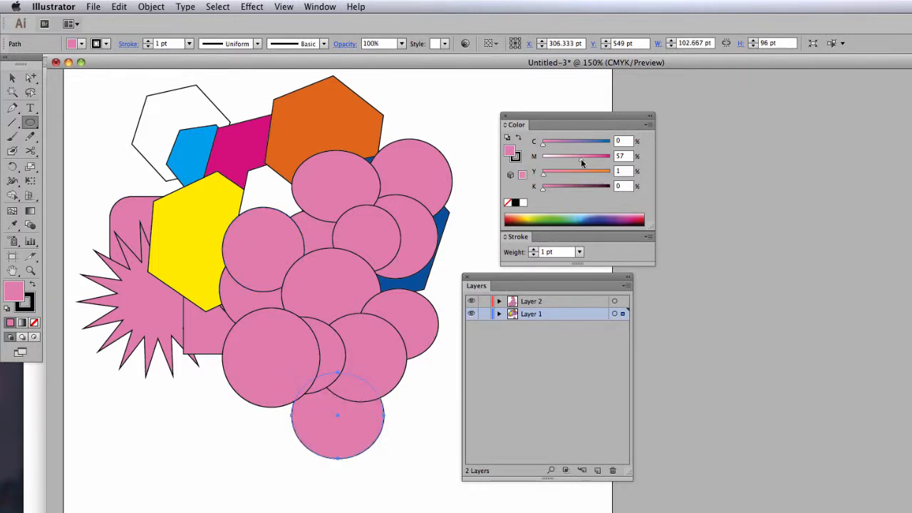
drag(580, 160, 609, 172)
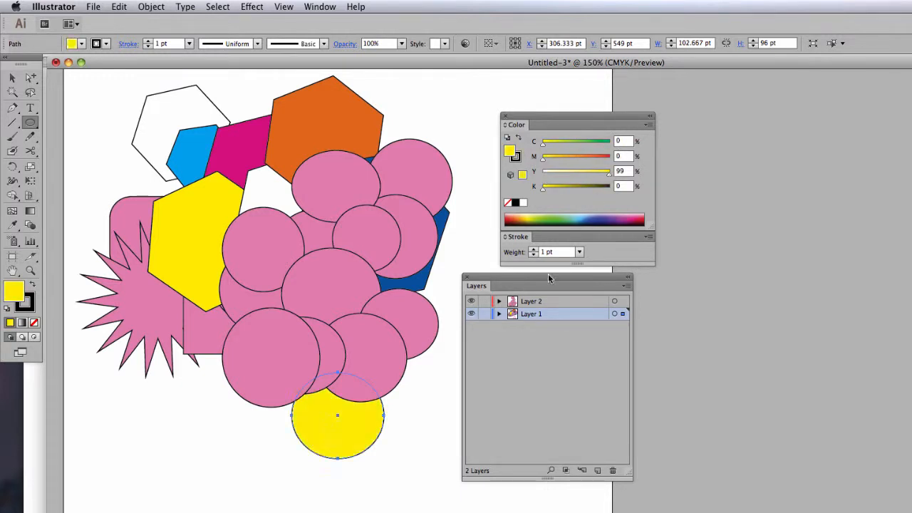
- Draw eight more yellow circles on Layer 1, about 90 to 135 pt wide, around and overlapping the pink circles and other shapes
drag(390, 334, 471, 412)
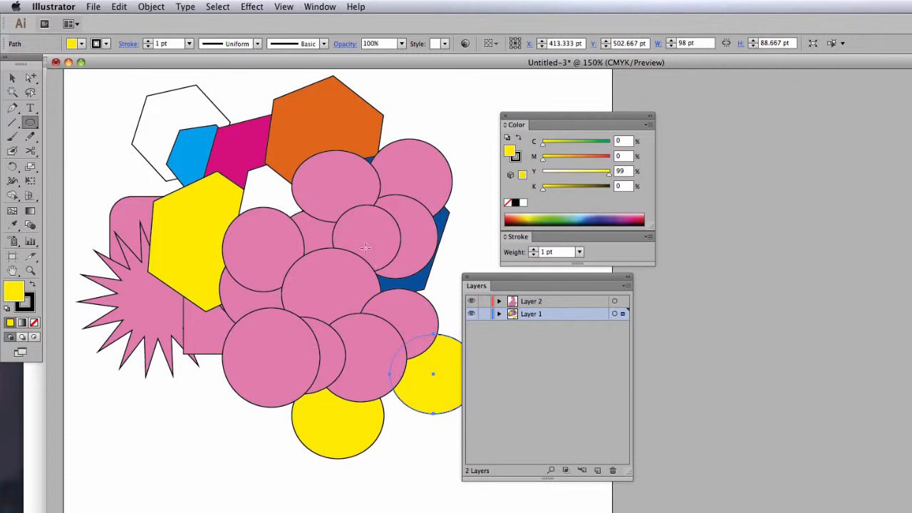
drag(366, 248, 442, 327)
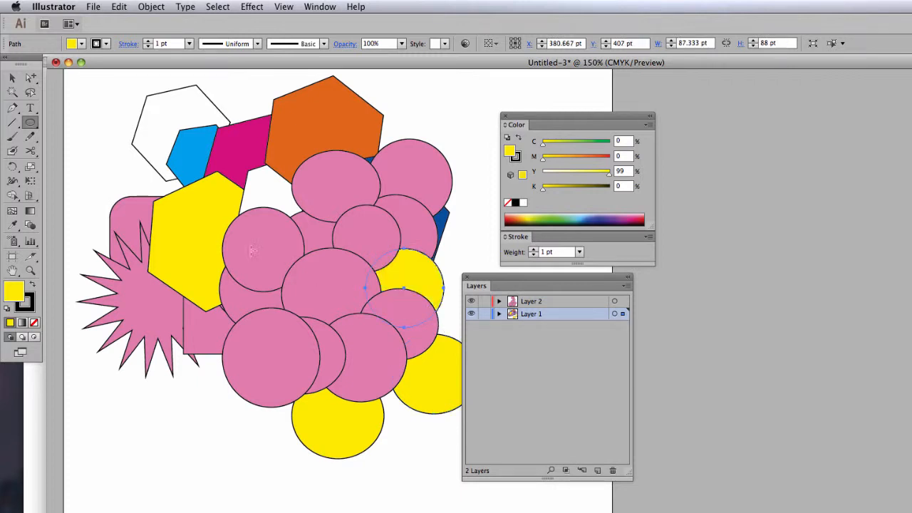
drag(118, 125, 228, 232)
drag(220, 110, 341, 230)
mouse_move(294, 205)
mouse_down()
mouse_move(377, 289)
mouse_move(376, 275)
mouse_up()
drag(255, 253, 352, 332)
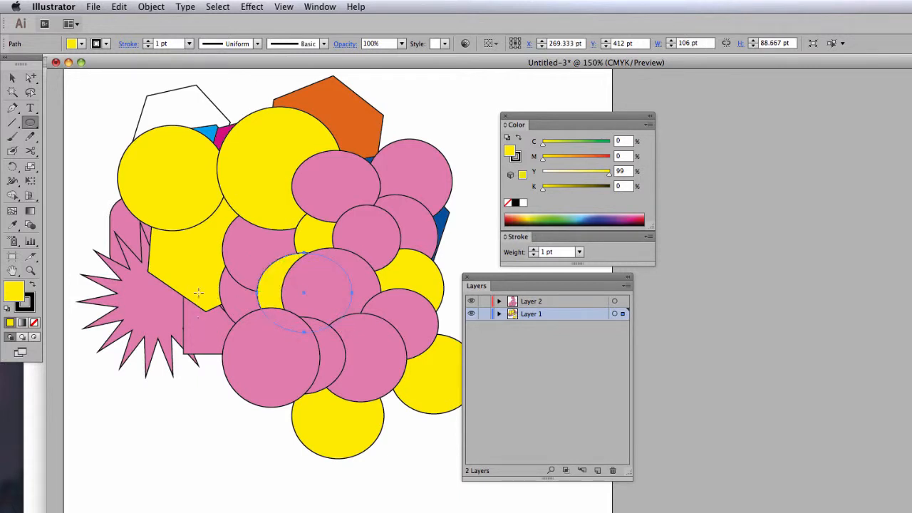
mouse_move(194, 265)
mouse_down()
mouse_move(225, 308)
mouse_move(278, 329)
mouse_move(282, 350)
mouse_up()
mouse_move(152, 318)
mouse_down()
mouse_move(187, 341)
mouse_move(252, 413)
mouse_up()
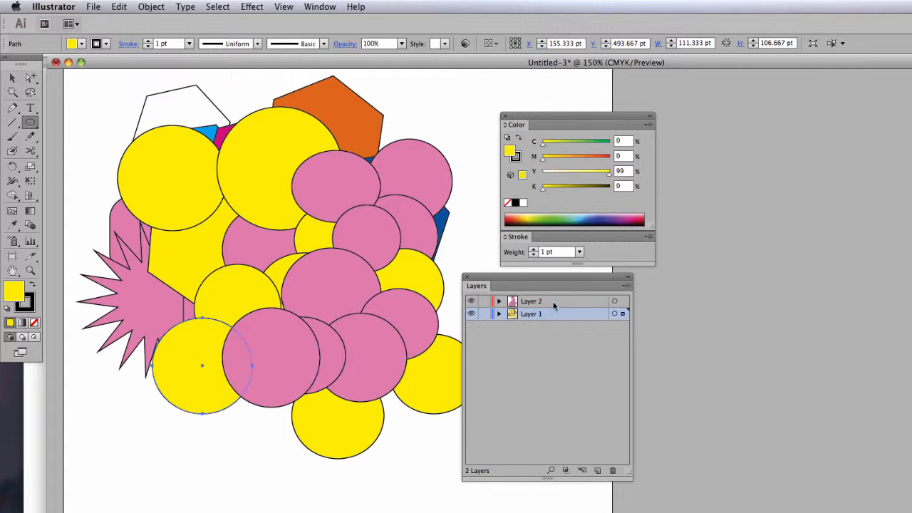
- Move Layer 2 below Layer 1 in the stacking order, and return Layer 1 to the bottom
click(532, 302)
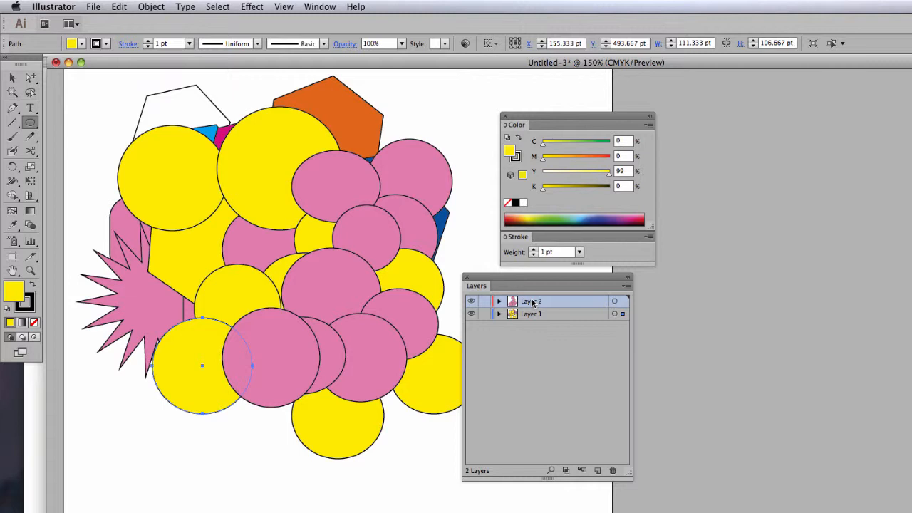
drag(532, 302, 532, 319)
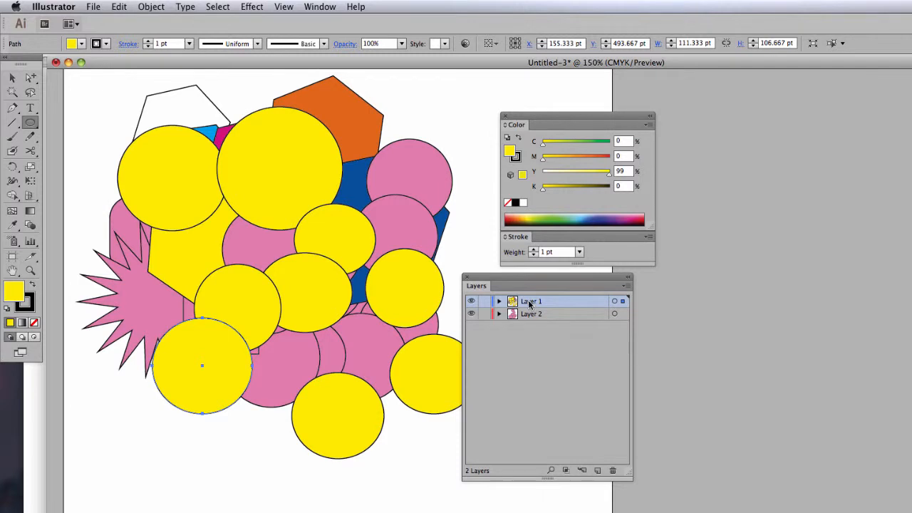
drag(529, 304, 535, 336)
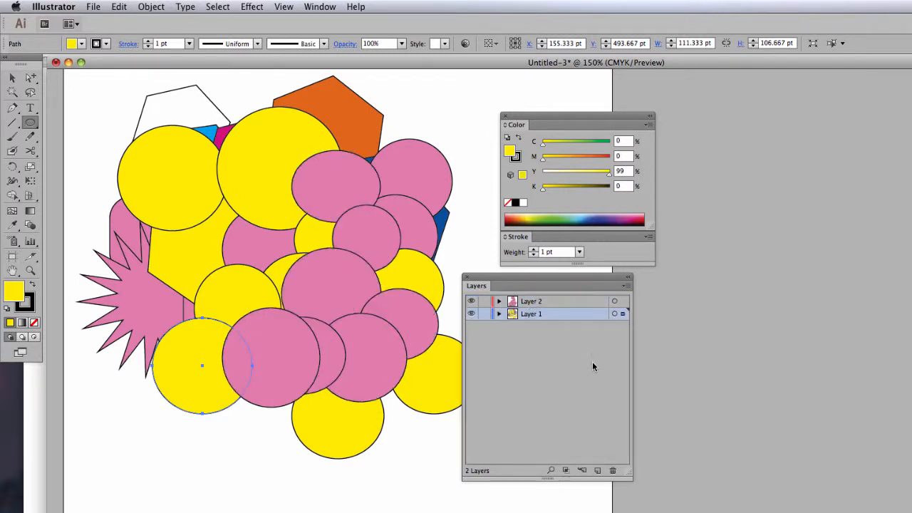
- Bring the light blue hexagon to the front of Layer 1 and move it down among the lower pink circles
click(13, 78)
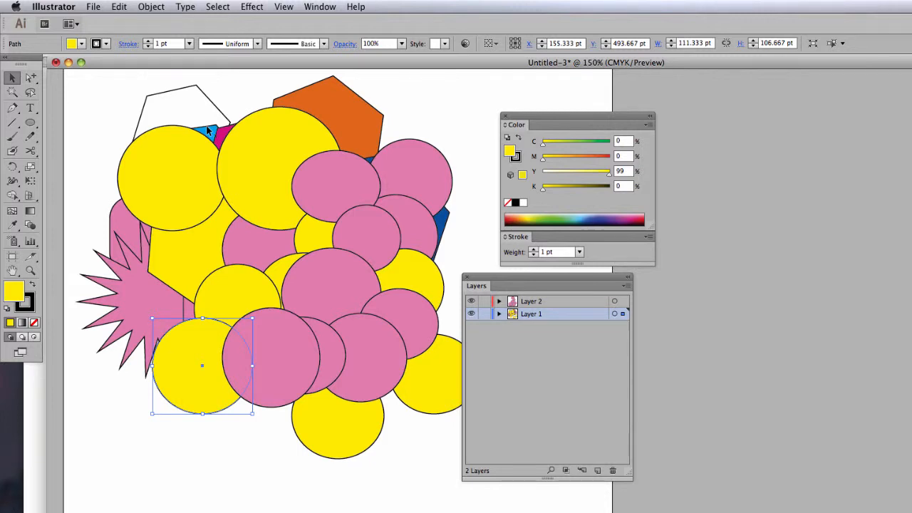
click(208, 131)
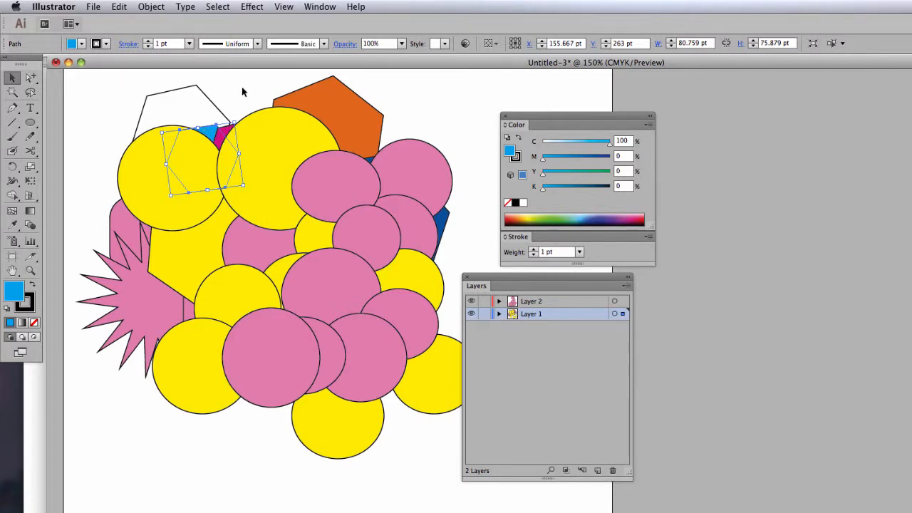
click(151, 7)
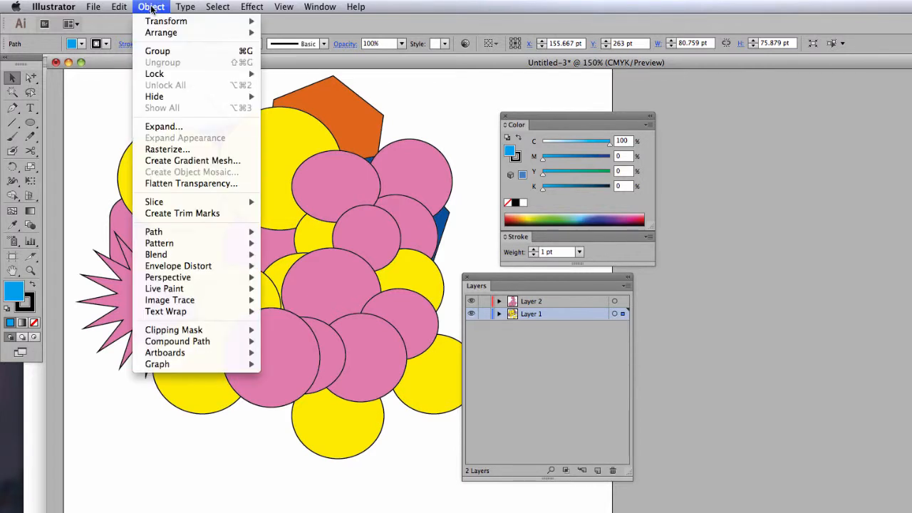
mouse_move(156, 34)
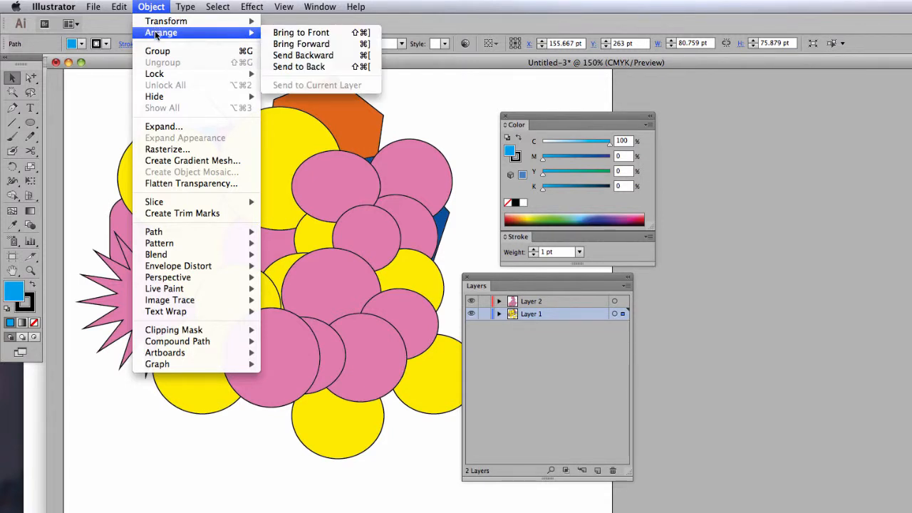
click(307, 34)
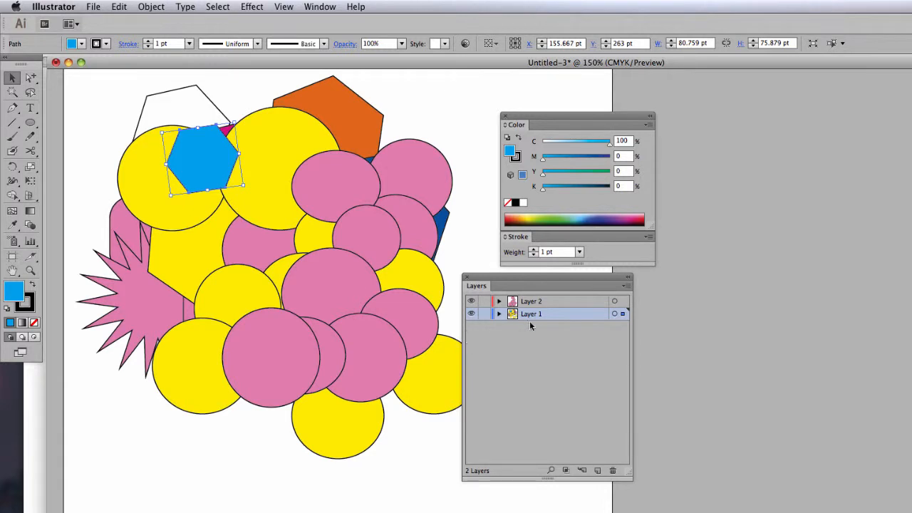
drag(175, 149, 368, 271)
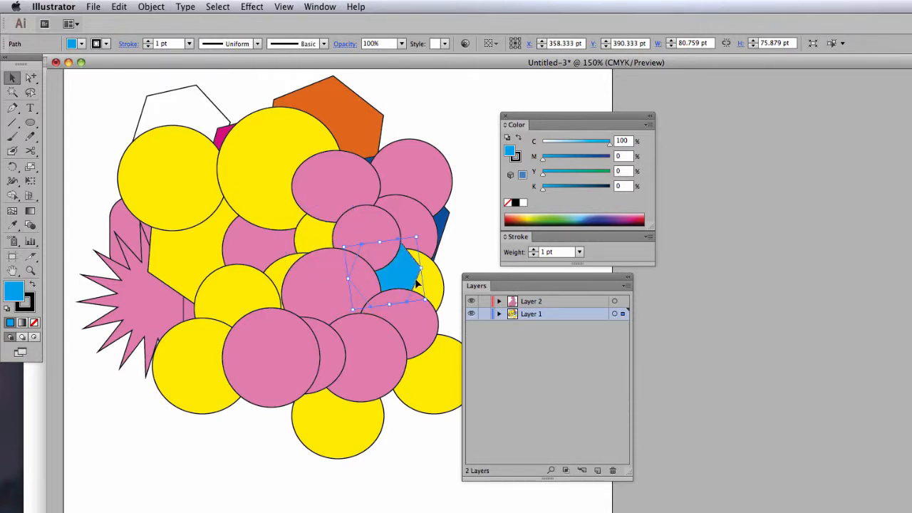
drag(413, 285, 314, 319)
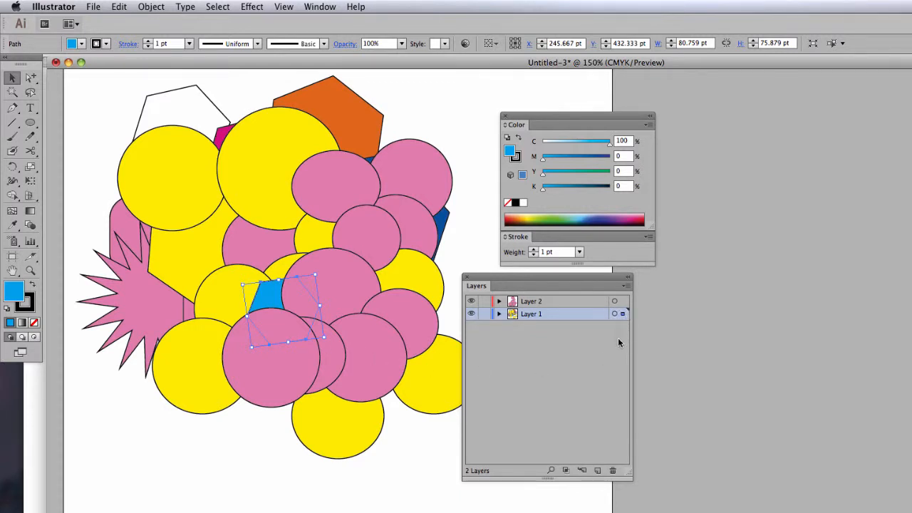
- Show the full path list of Layer 1 and transfer the light blue hexagon from Layer 1 to Layer 2
click(498, 313)
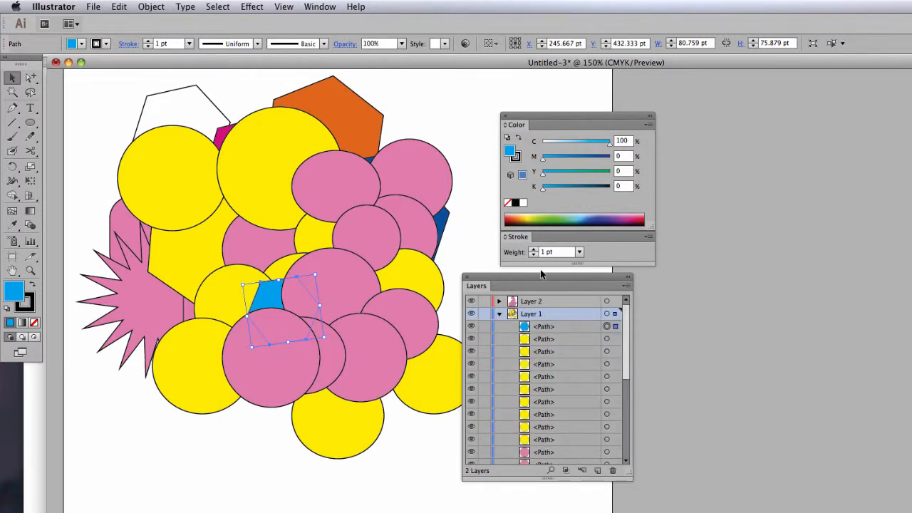
drag(539, 276, 468, 89)
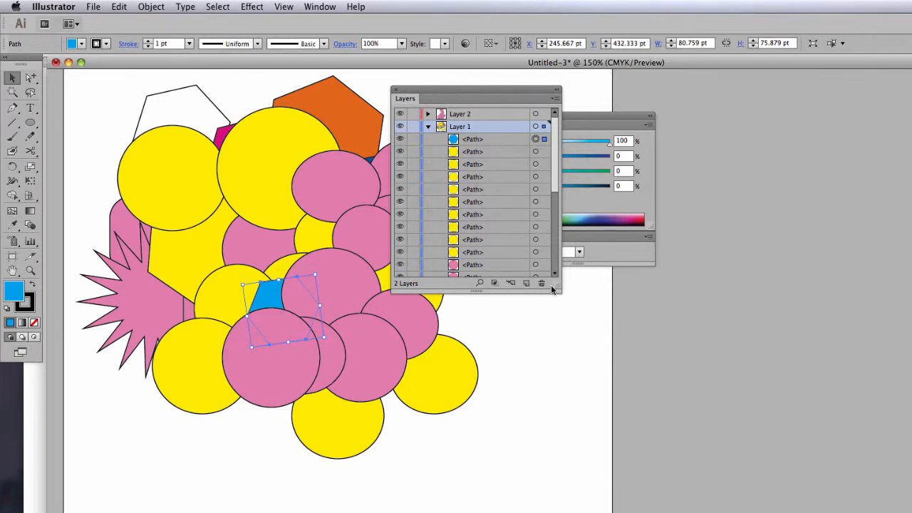
drag(553, 289, 576, 461)
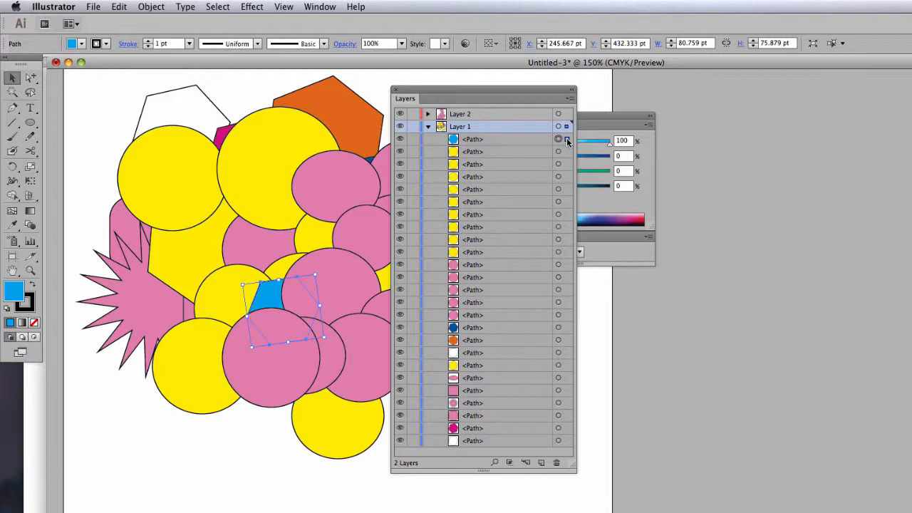
drag(568, 142, 567, 115)
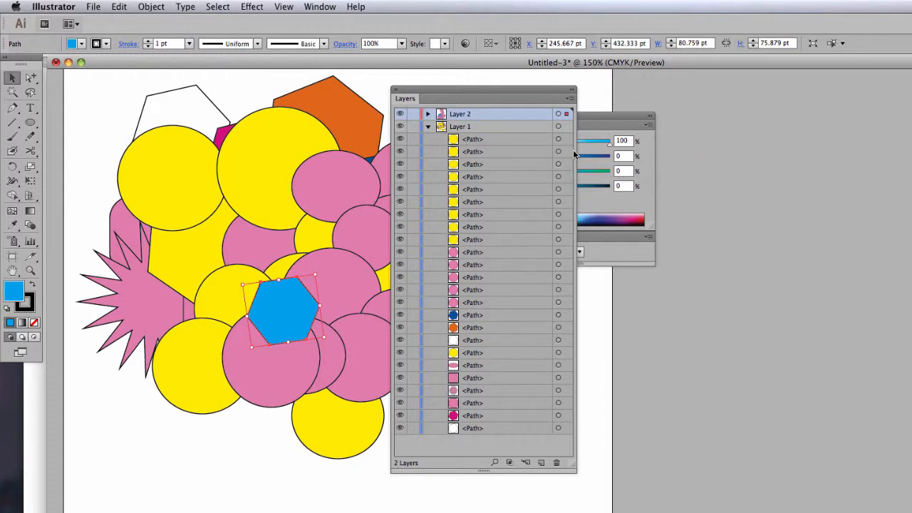
- Collapse Layer 1, list the paths of Layer 2, and send the light blue hexagon backward one level
click(428, 127)
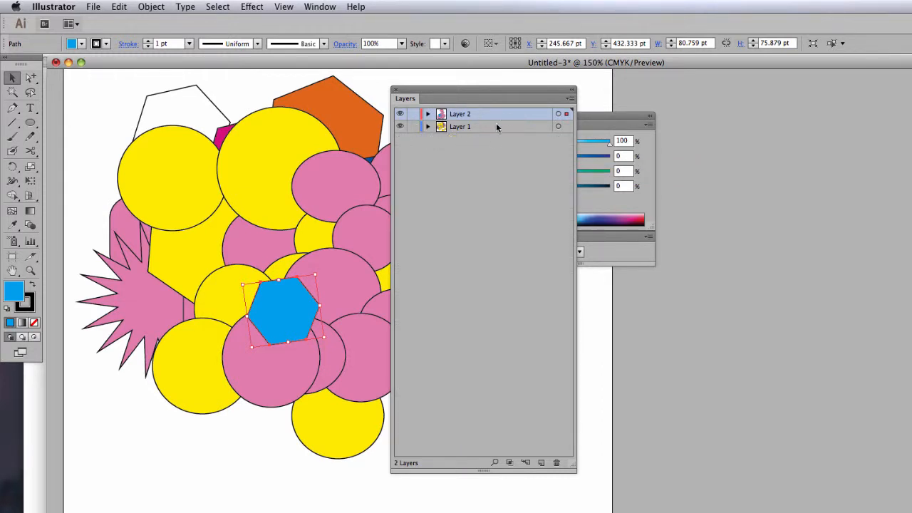
click(427, 114)
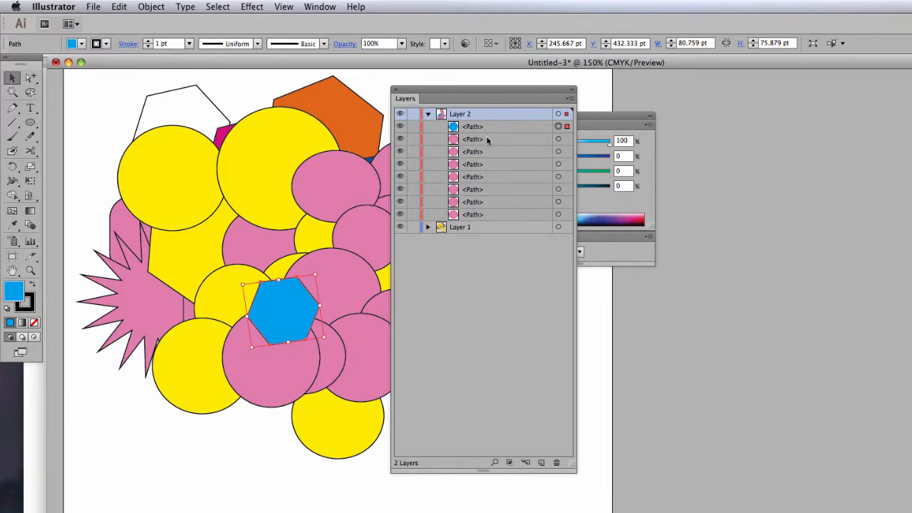
click(158, 9)
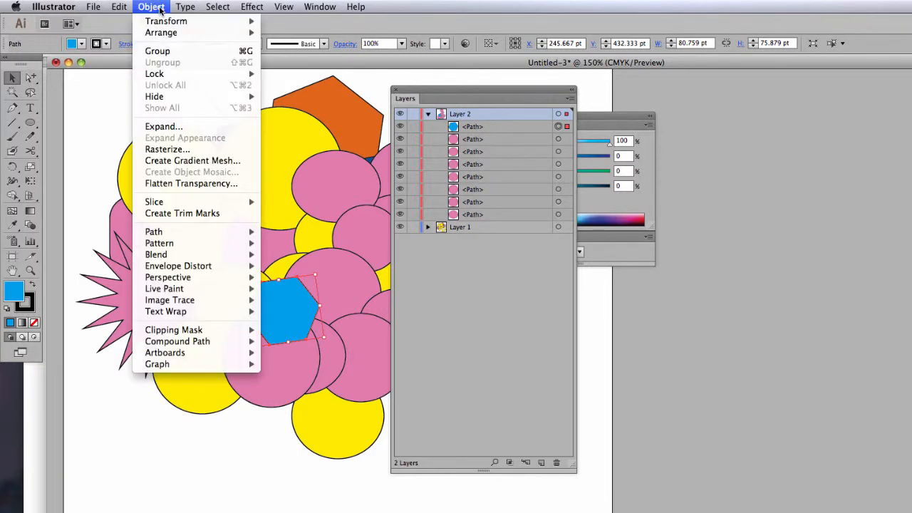
mouse_move(168, 34)
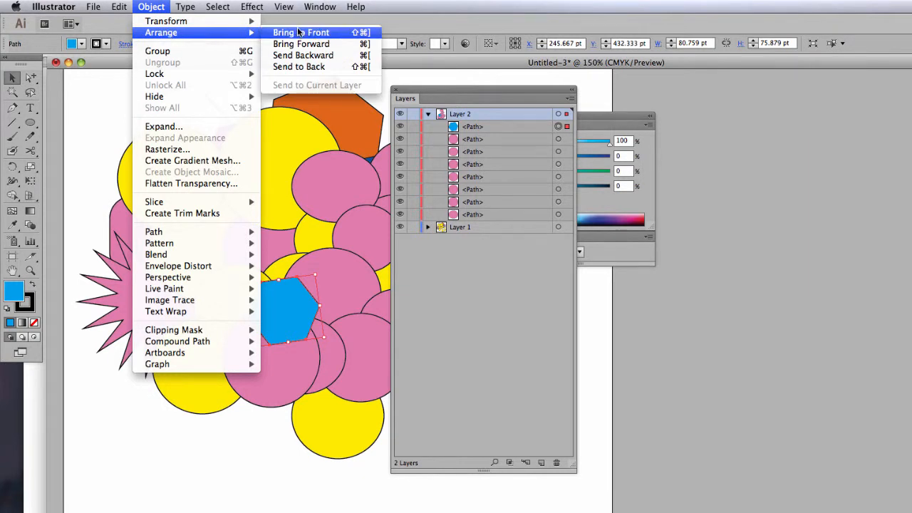
click(306, 56)
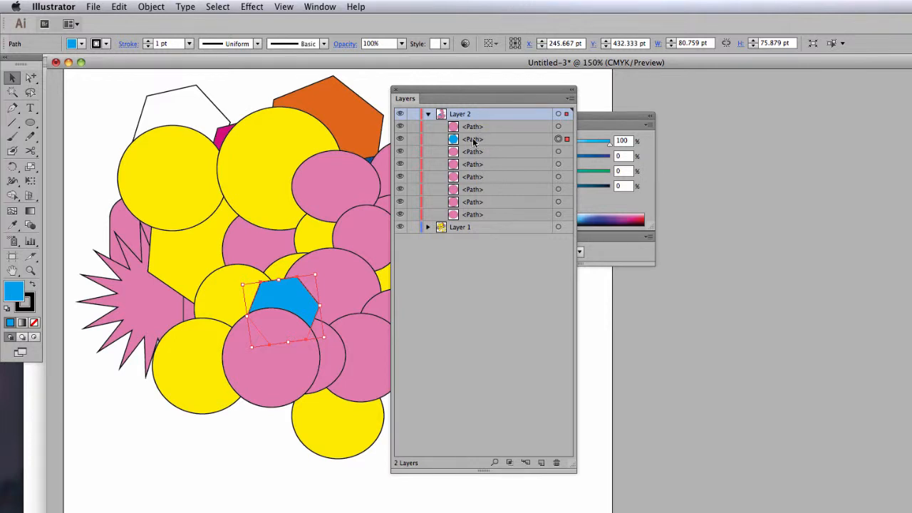
- Move the light blue hexagon's path to just above the lowest pink circle within Layer 2, and collapse the layer
click(473, 141)
drag(473, 141, 486, 216)
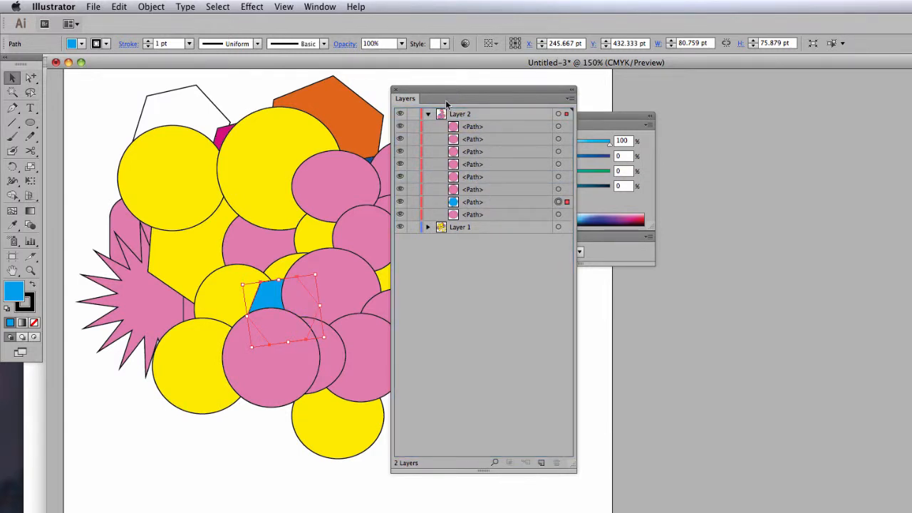
drag(443, 87, 480, 83)
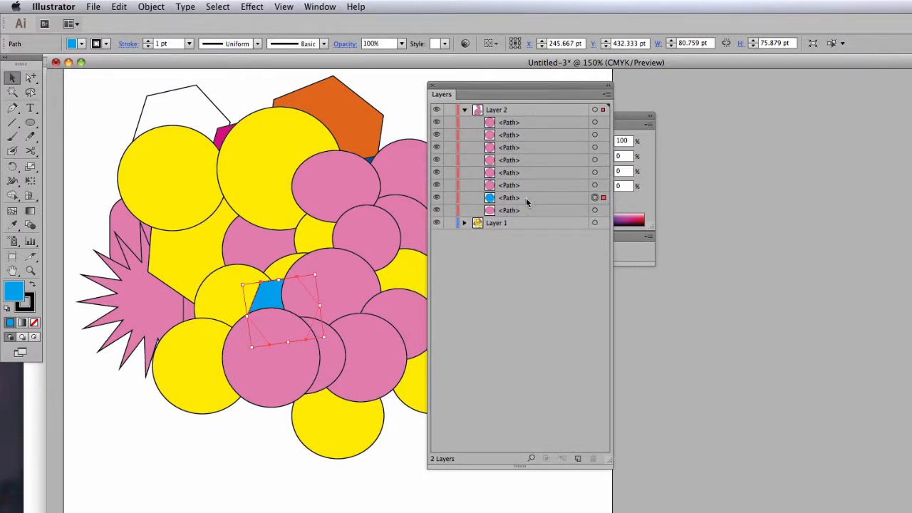
click(463, 111)
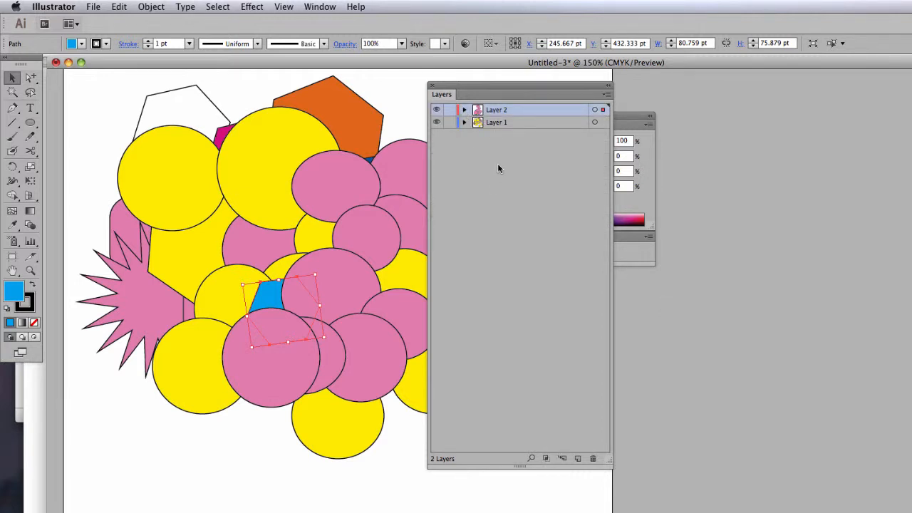
- Rename Layer 1 as "random shapes" and Layer 2 as "pink circles"
double_click(497, 122)
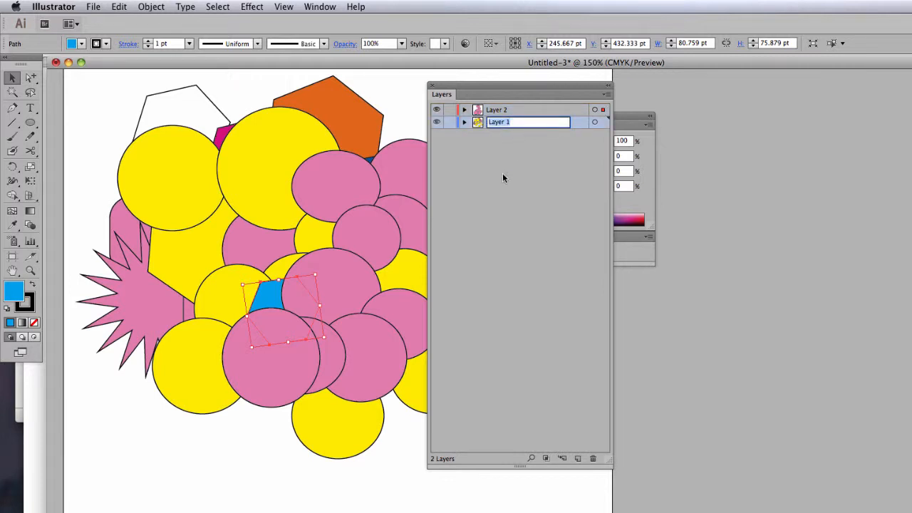
text(random shapes)
key(Return)
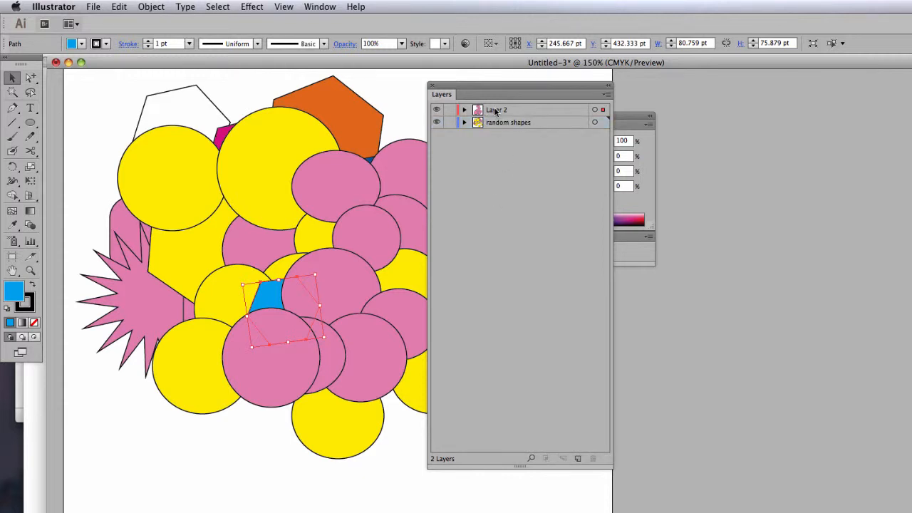
double_click(497, 110)
text(pink)
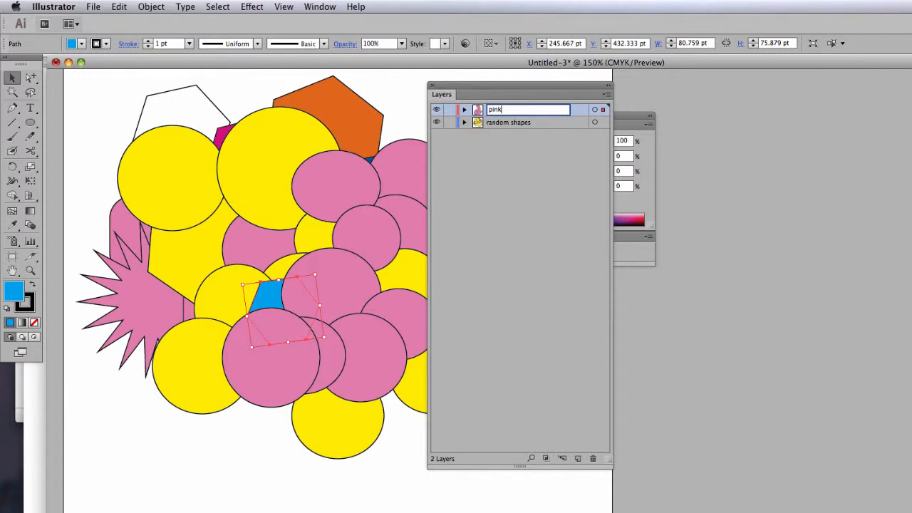
text( circles)
click(525, 210)
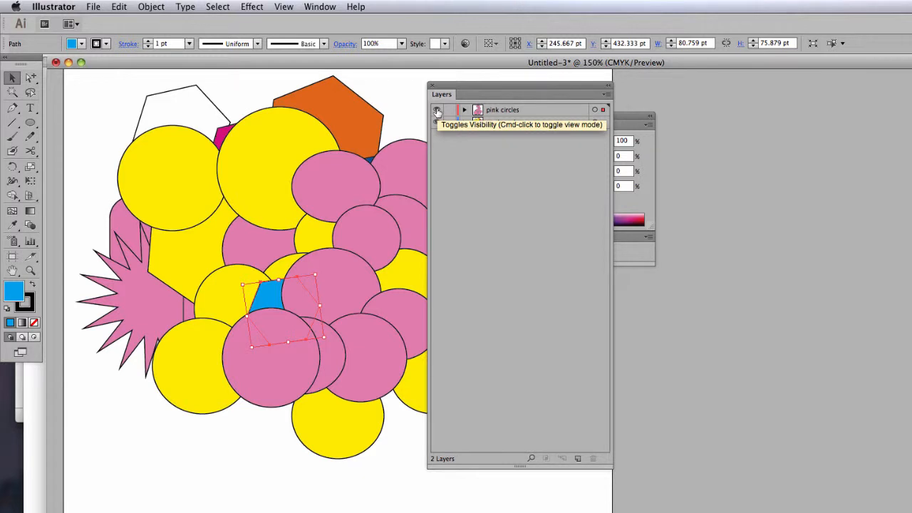
- Hide and show again the pink circles layer, and do the same with the random shapes layer
click(436, 111)
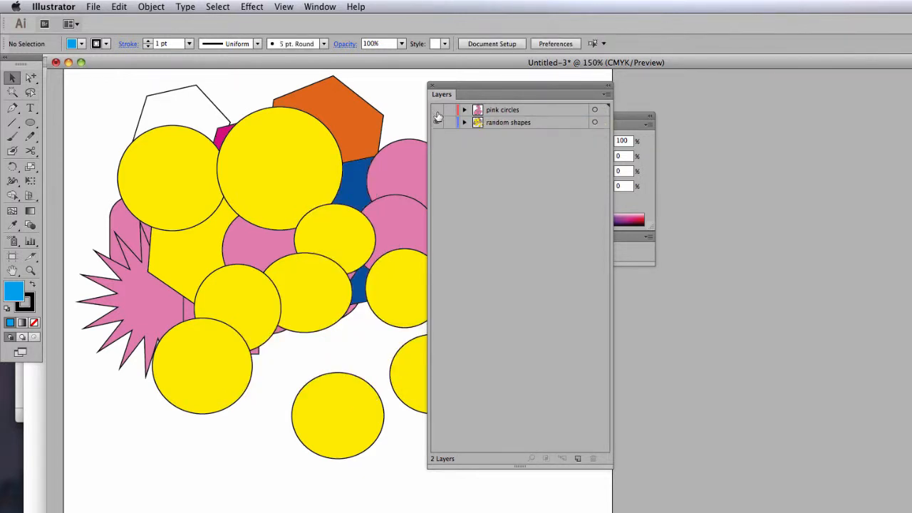
click(436, 111)
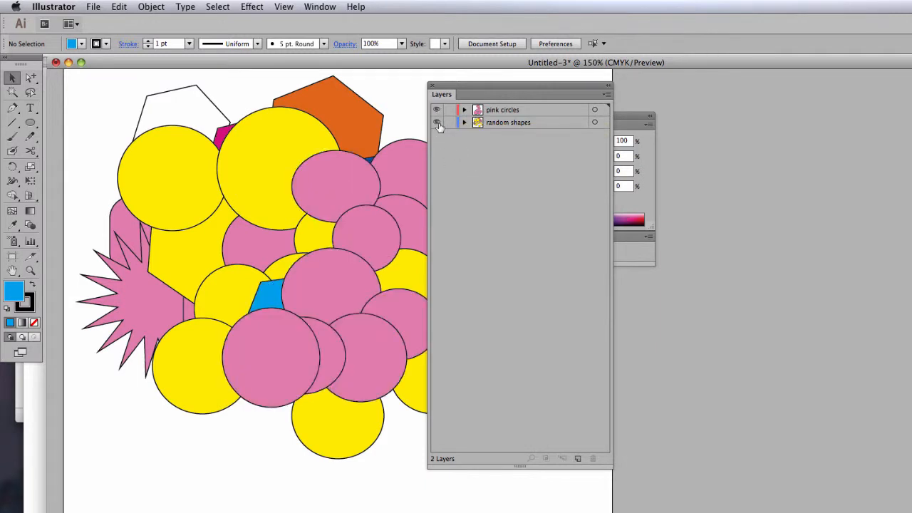
click(437, 122)
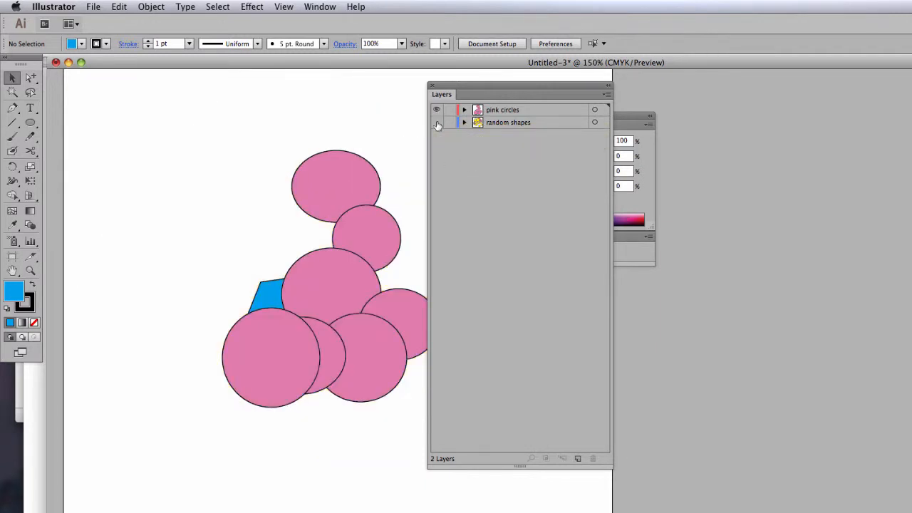
click(437, 123)
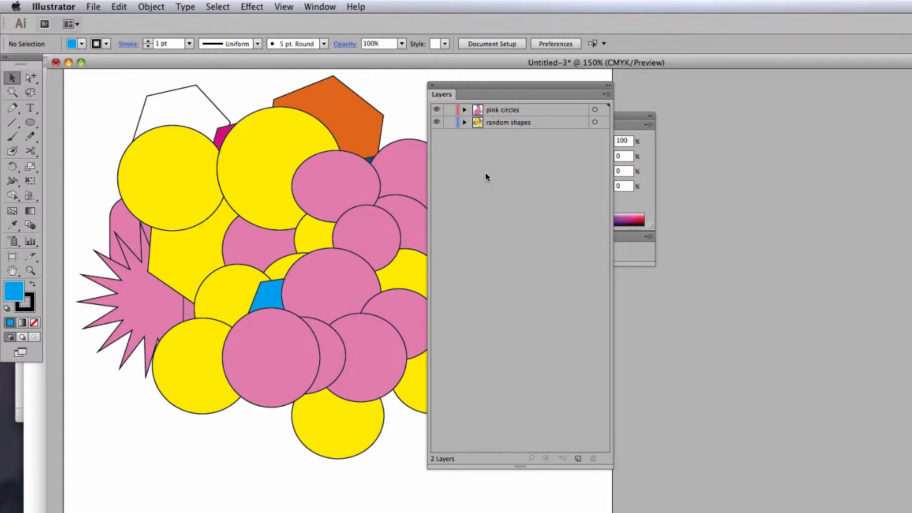
- Lock the pink circles layer against editing
click(449, 110)
- Select all the artwork with the pink circles layer locked, and clear the selection
drag(474, 91, 548, 91)
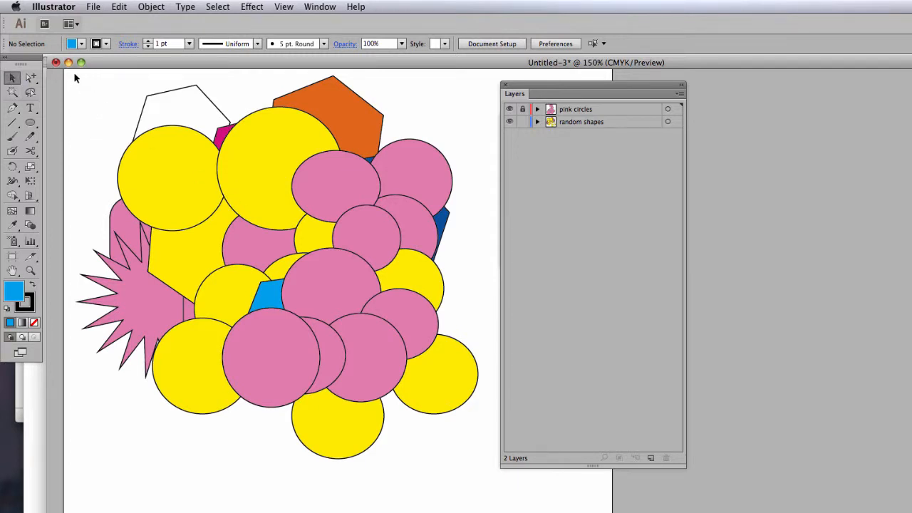
drag(75, 73, 491, 468)
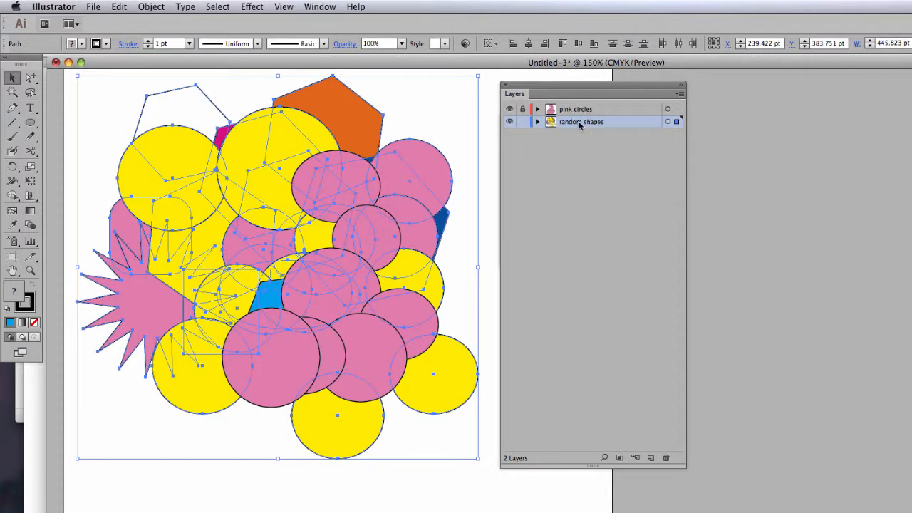
click(454, 127)
- Unlock the pink circles layer and delete all the shapes from the artboard
click(522, 109)
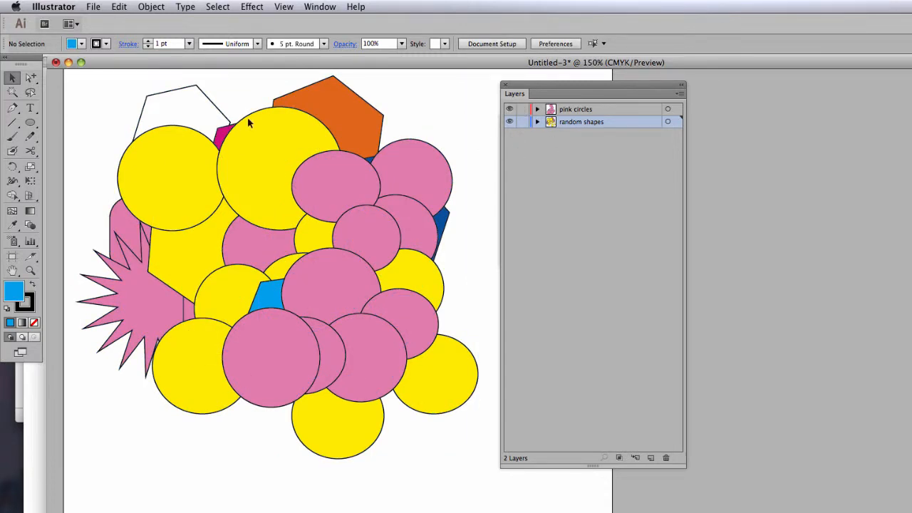
drag(73, 73, 503, 472)
key(Delete)
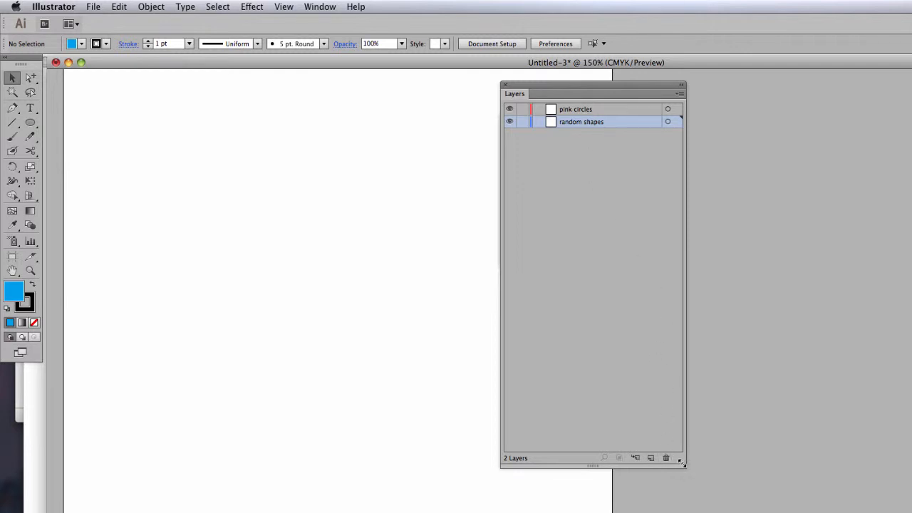
- Shorten the Layers panel and delete the empty random shapes layer
drag(682, 466, 678, 305)
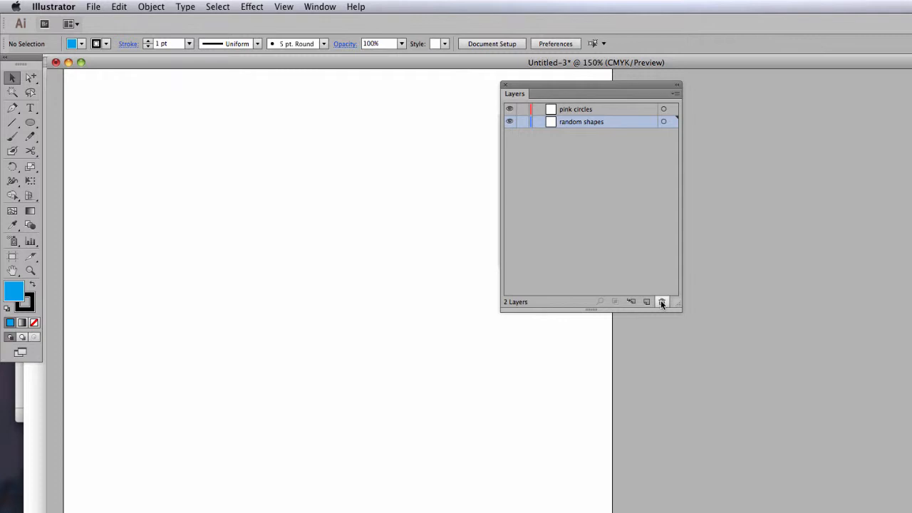
click(661, 302)
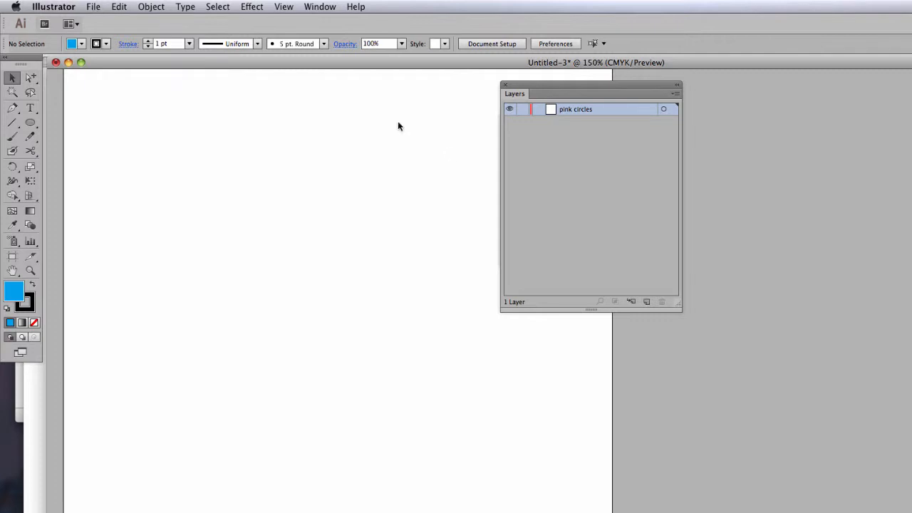
- Place sketch template.jpg as a linked image and move it to the upper-left corner of the artboard
click(92, 8)
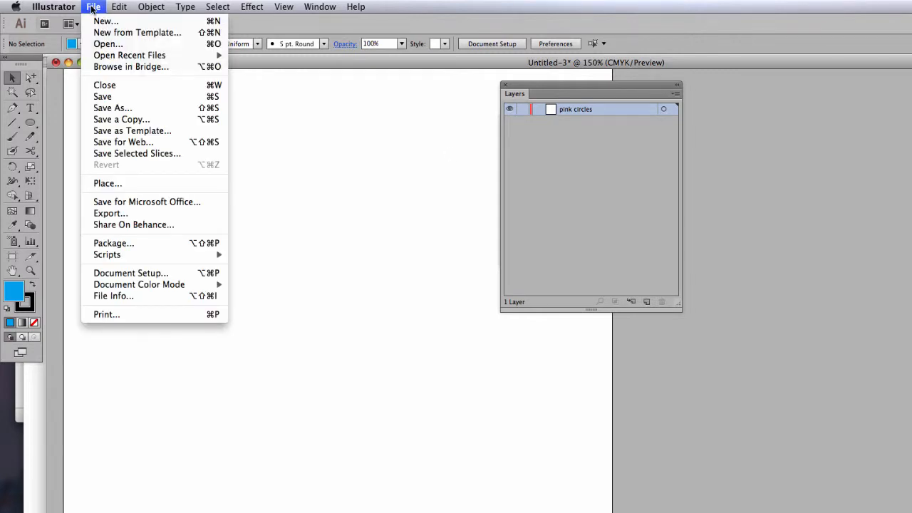
click(128, 183)
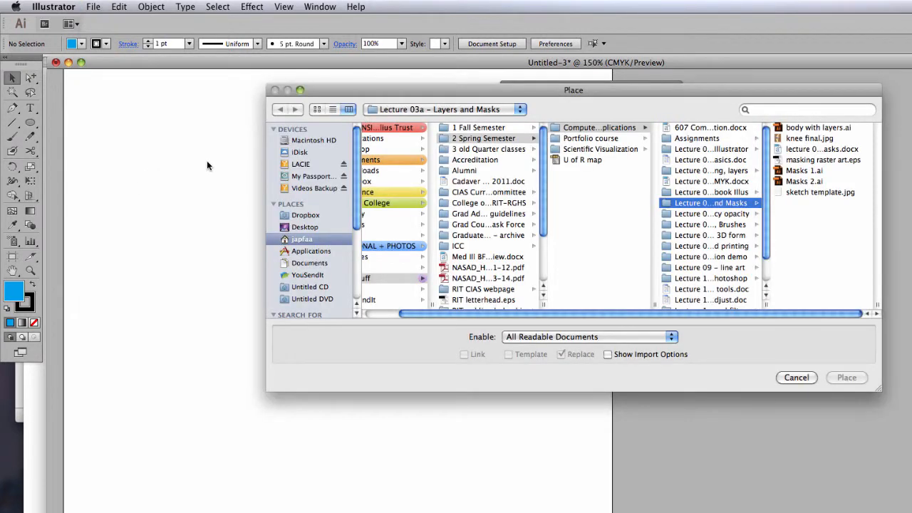
click(794, 192)
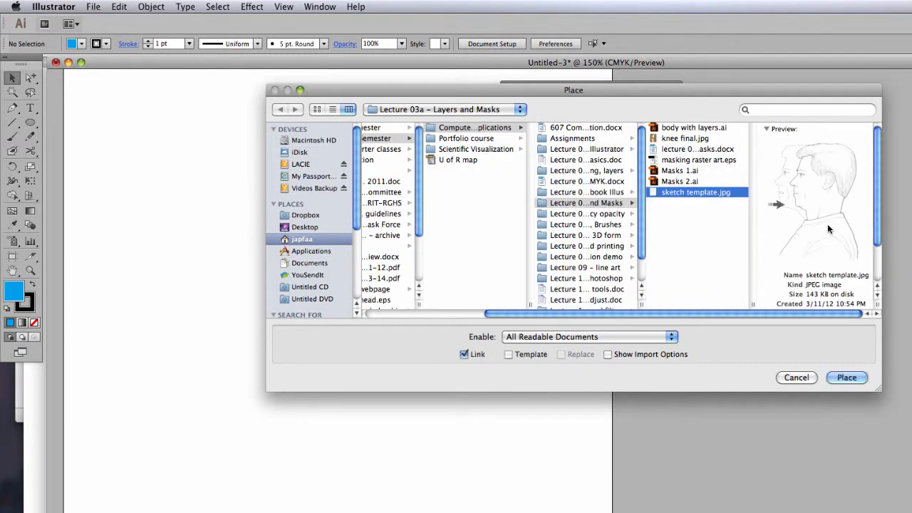
click(847, 379)
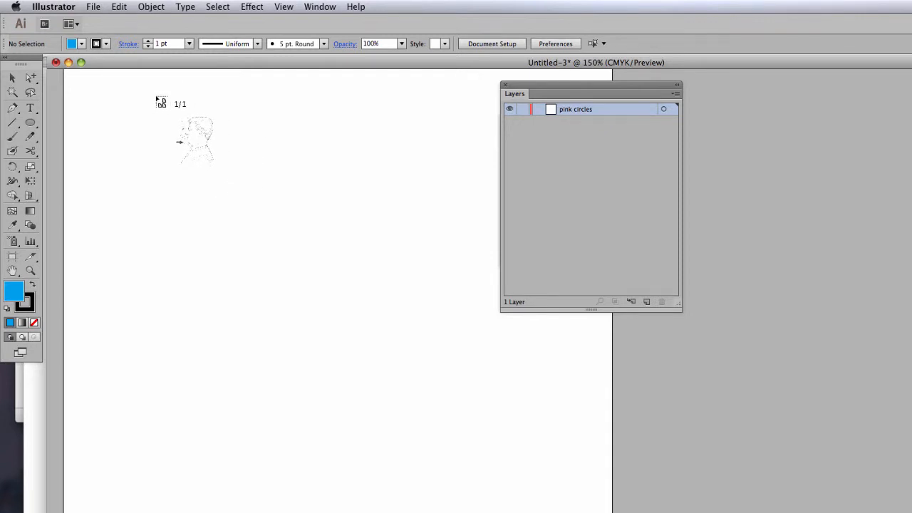
click(156, 98)
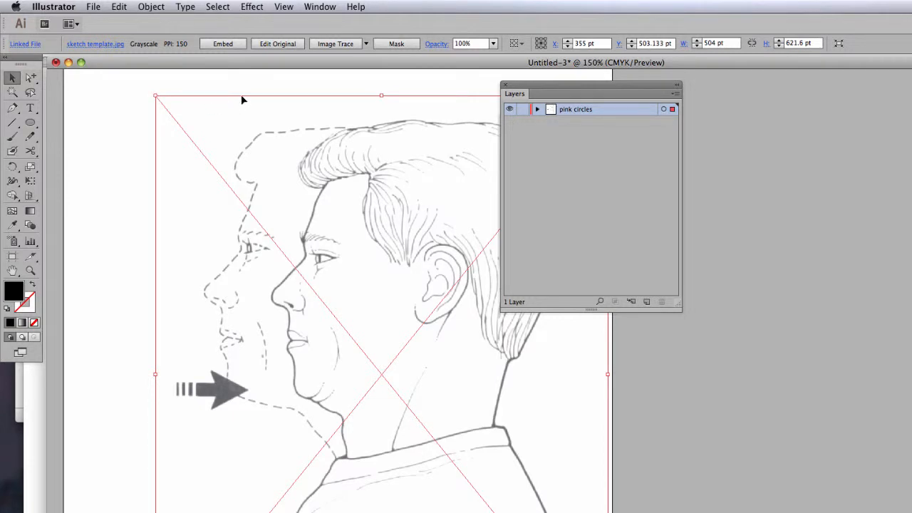
mouse_move(240, 100)
mouse_down()
mouse_move(172, 76)
mouse_move(169, 101)
mouse_move(163, 79)
mouse_up()
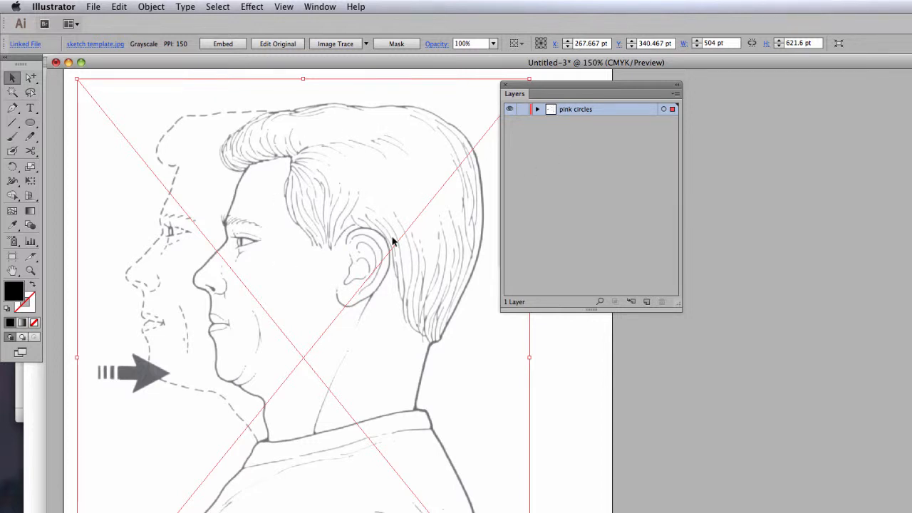
- Lock the pink circles layer holding the sketch and add a new layer above it
click(522, 109)
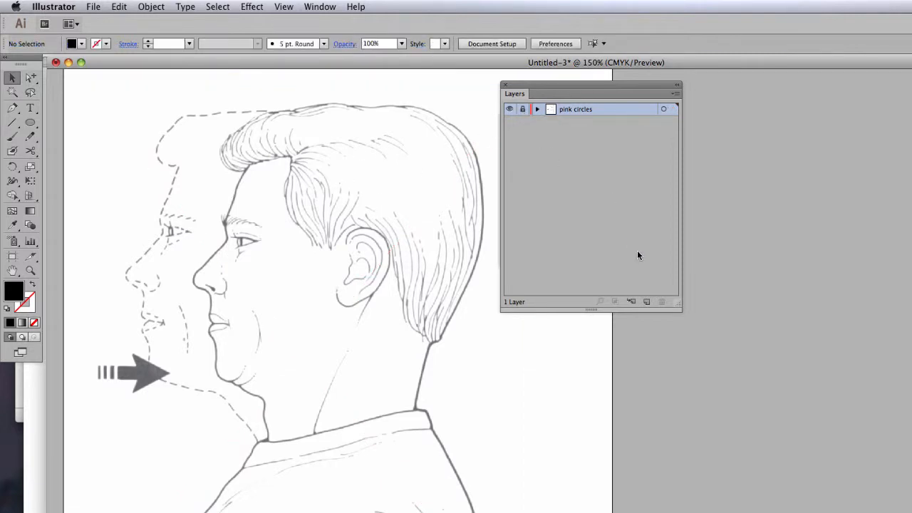
click(646, 302)
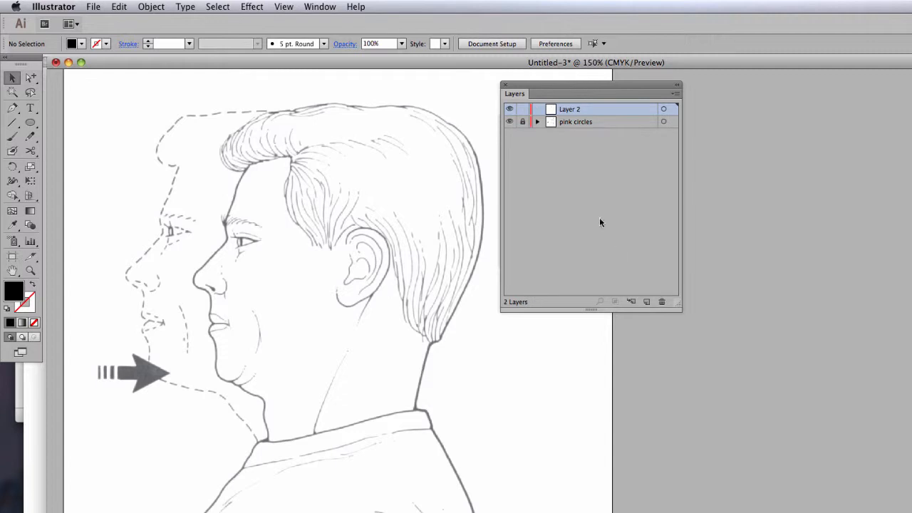
- Trace the sketched man's outline with the Pen tool from the back of the collar up the neck and over the head to the front hair
click(13, 111)
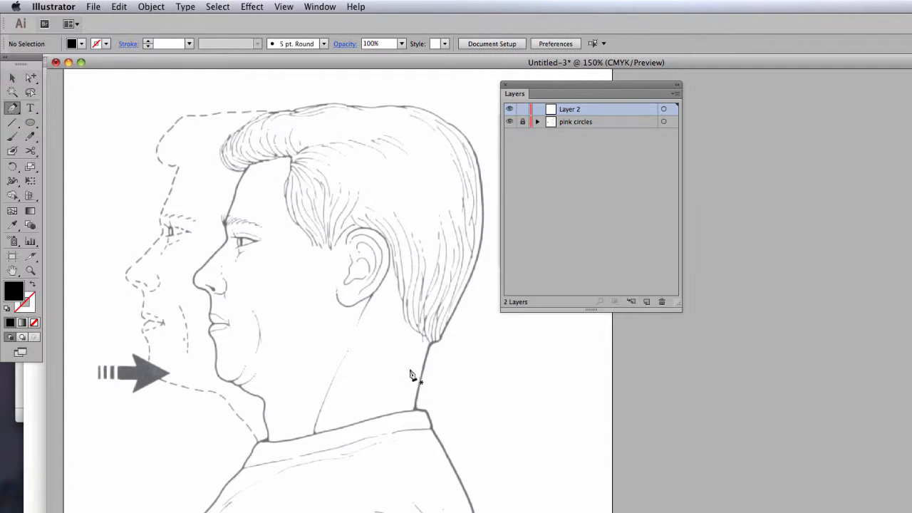
click(430, 425)
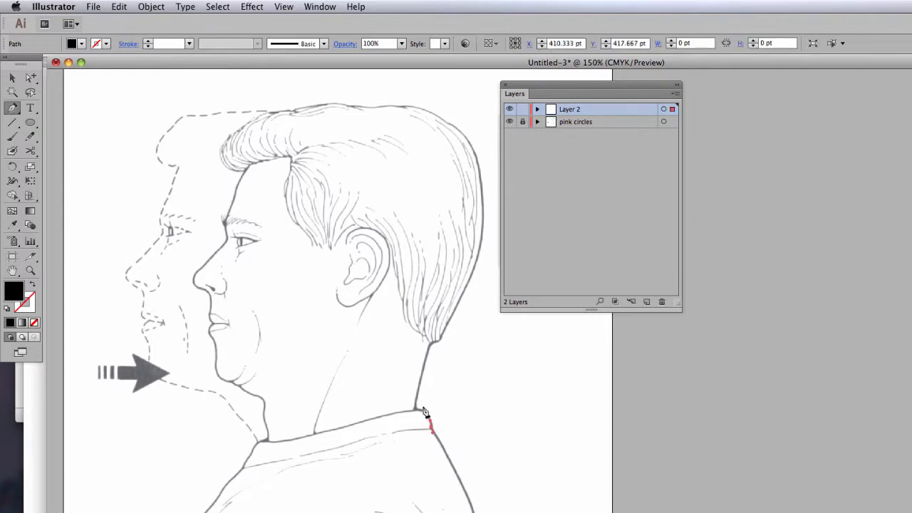
click(425, 411)
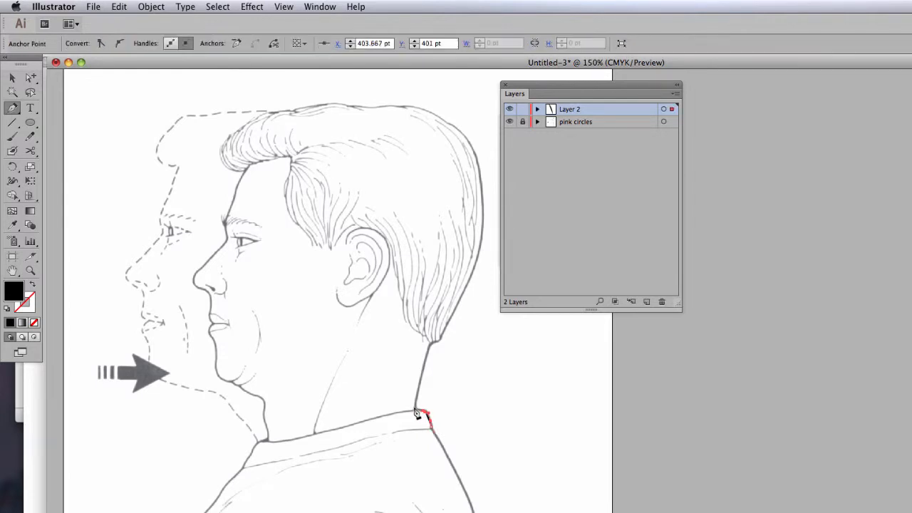
drag(415, 410, 415, 406)
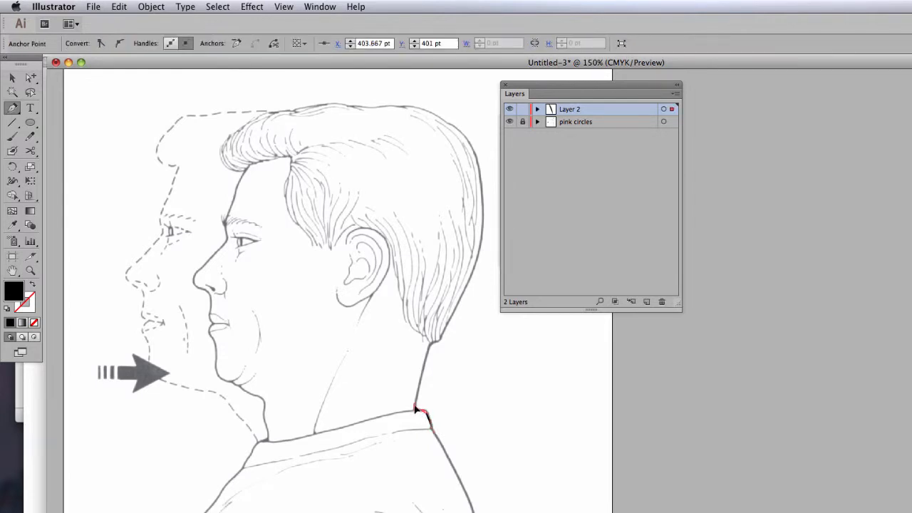
click(430, 345)
drag(432, 343, 444, 327)
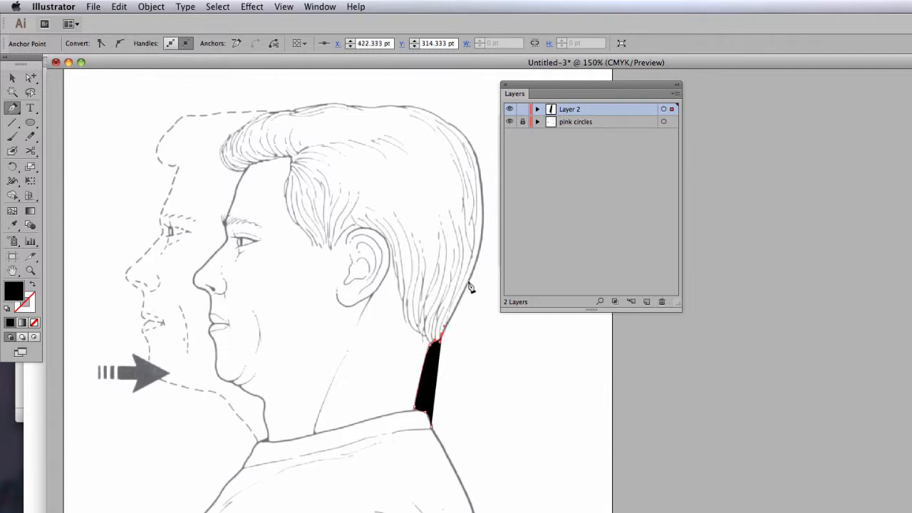
drag(474, 272, 474, 268)
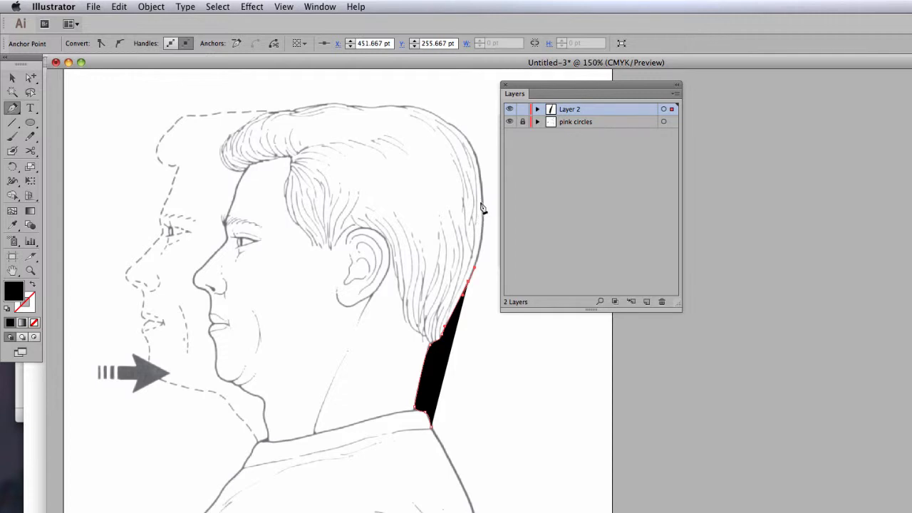
drag(483, 204, 480, 165)
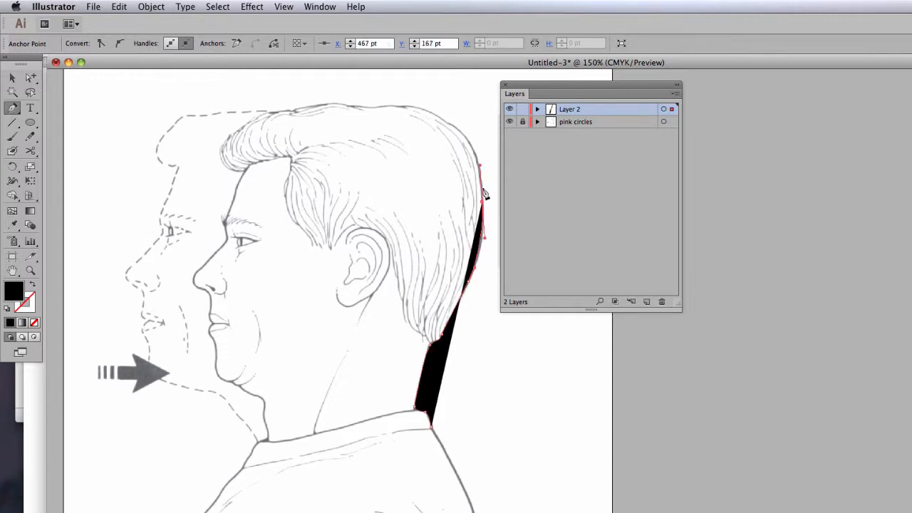
drag(458, 132, 358, 107)
drag(352, 109, 260, 118)
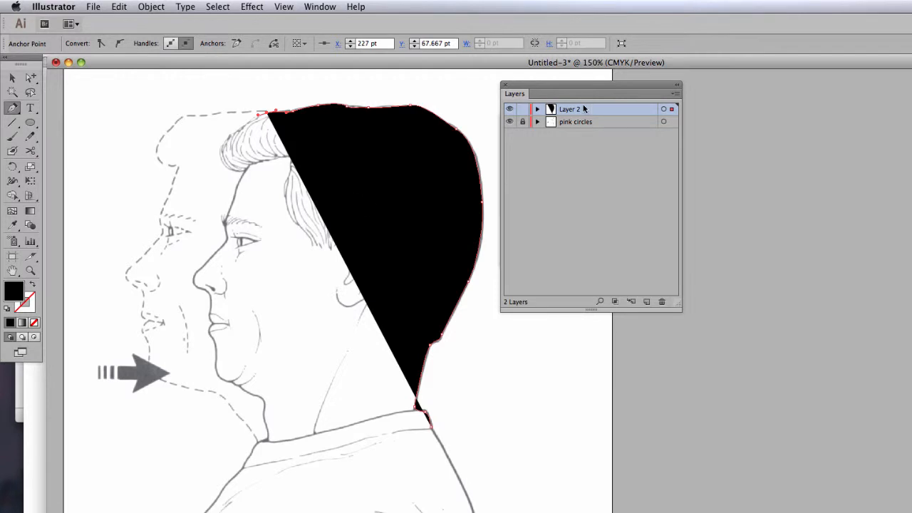
- Give the traced head path a white fill and a 2 pt black stroke, with the Color, Layers and Stroke panels rearranged beside the artwork
mouse_move(562, 84)
mouse_down()
mouse_move(526, 198)
mouse_move(530, 222)
mouse_up()
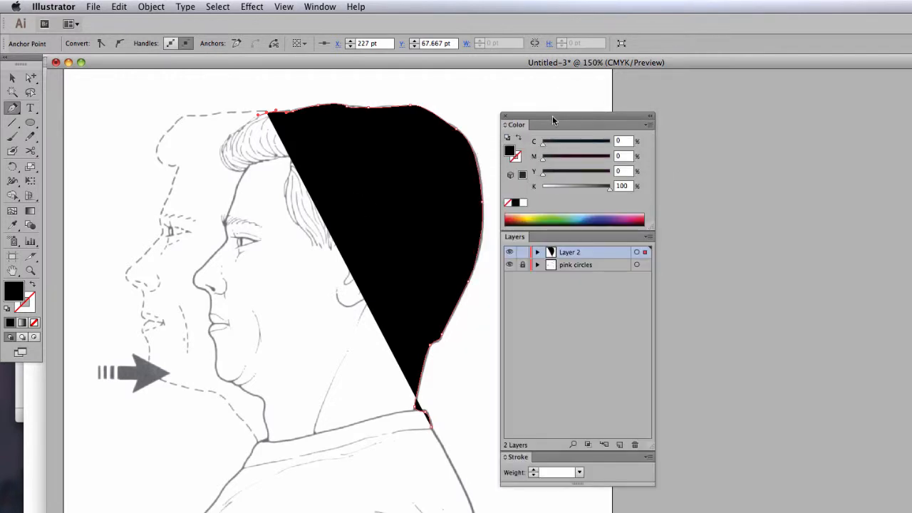
drag(552, 116, 549, 81)
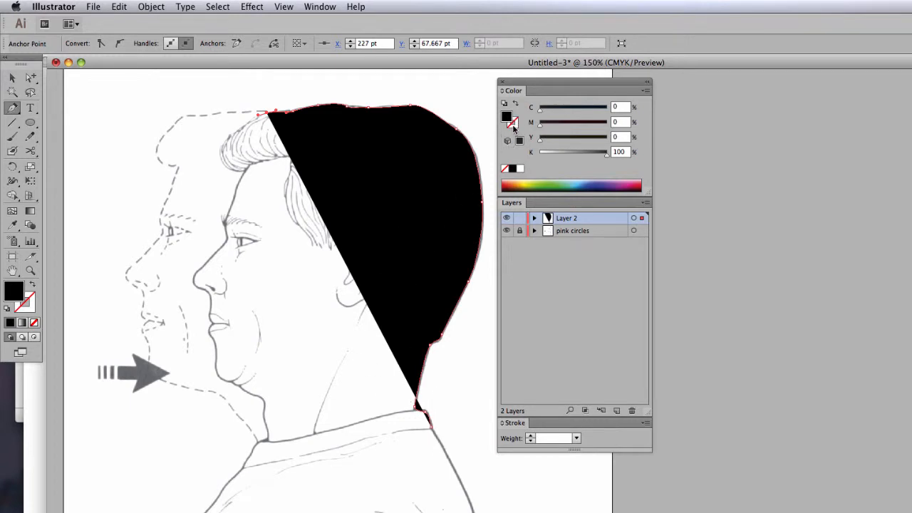
click(518, 170)
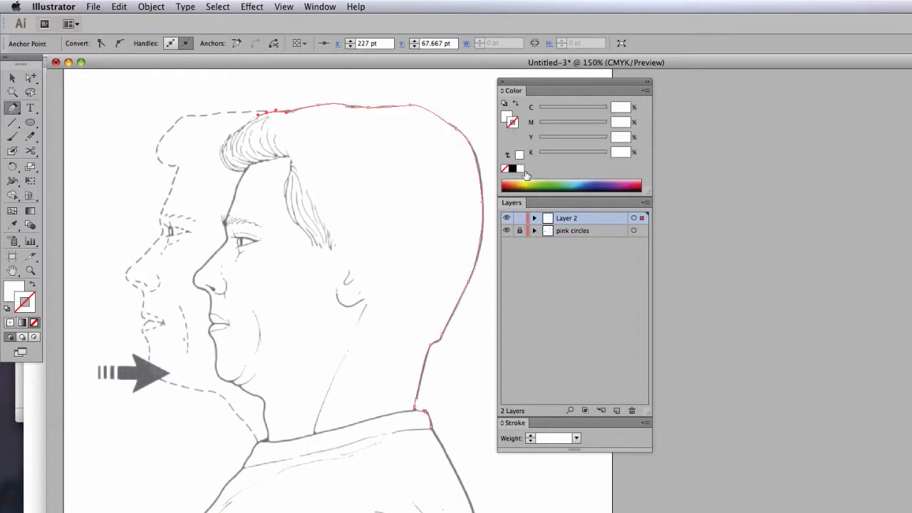
click(512, 169)
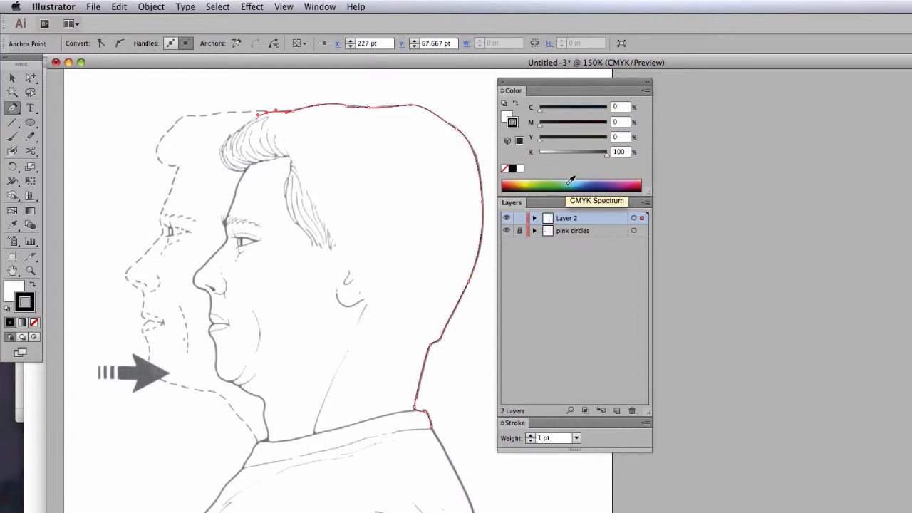
drag(645, 410, 627, 275)
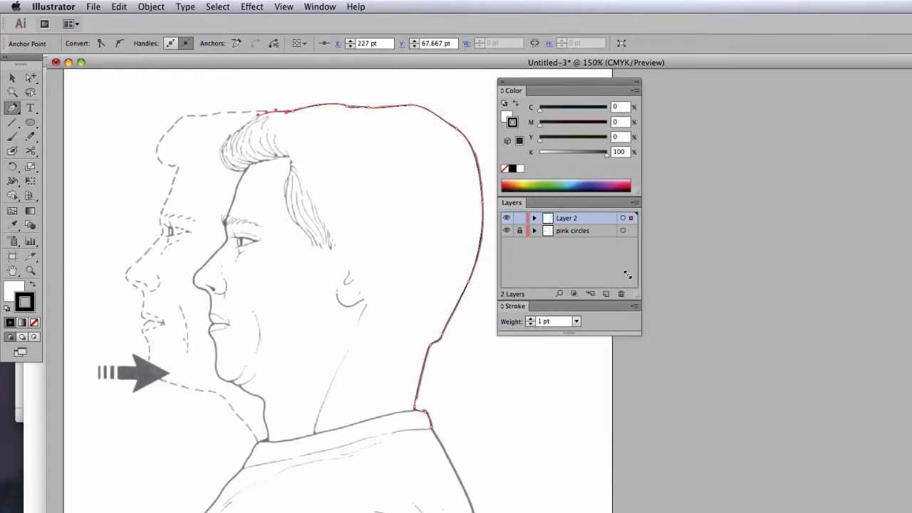
click(530, 319)
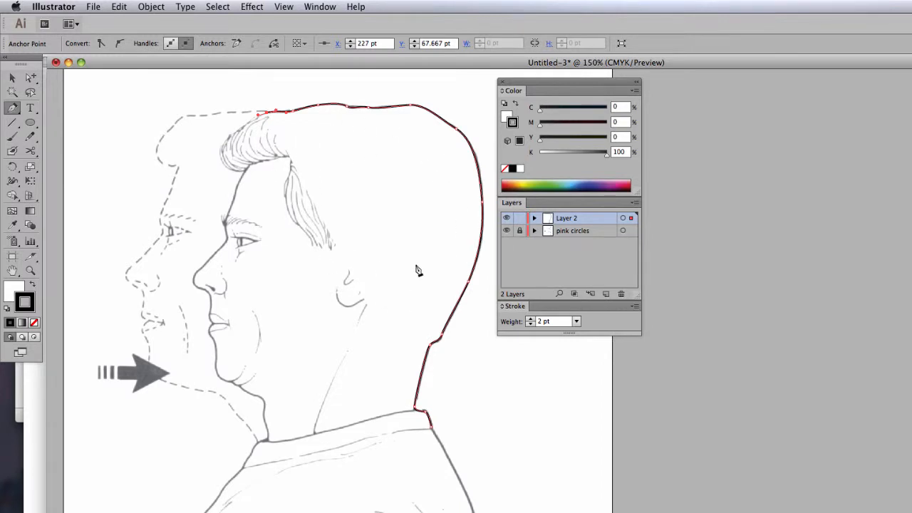
- Set the traced path's fill to None and back to white
click(506, 118)
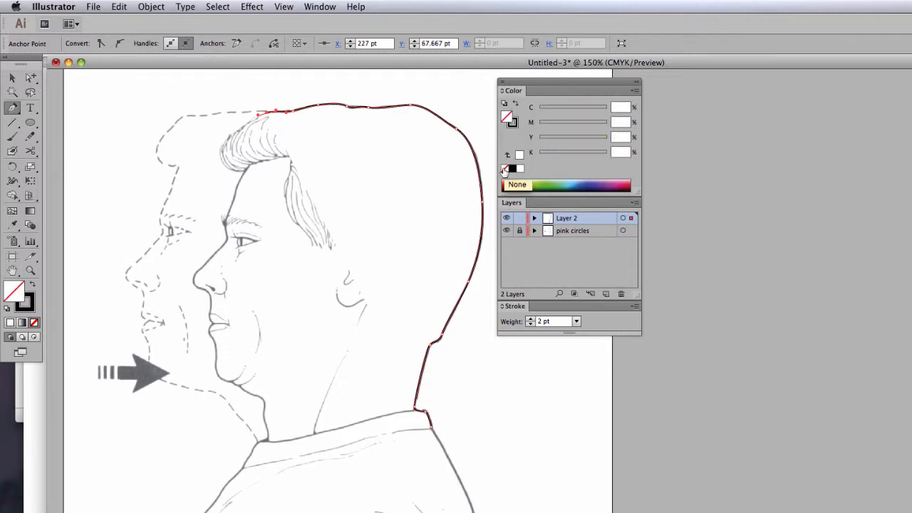
click(505, 169)
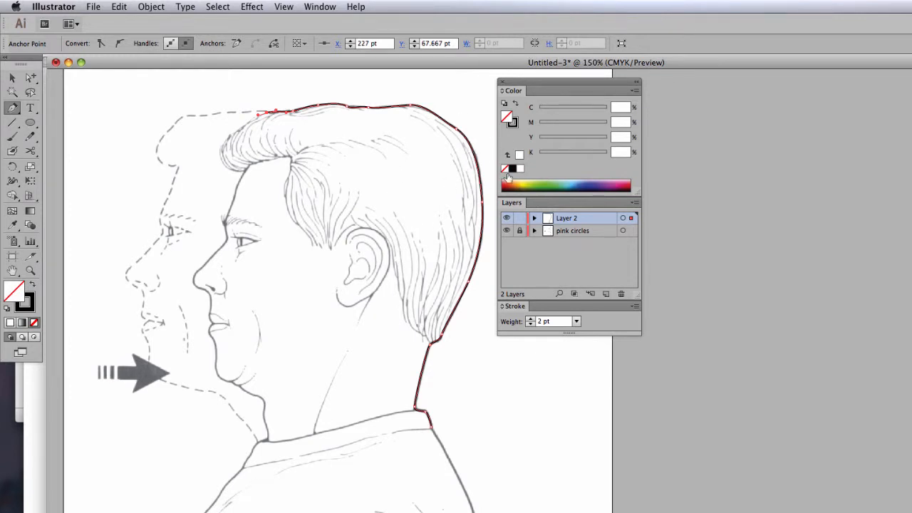
click(519, 155)
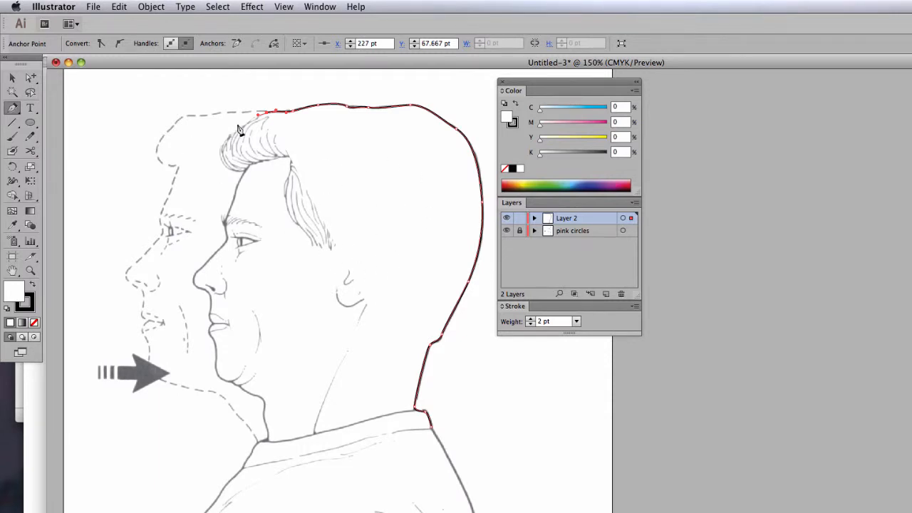
- Continue the traced path around the front of the hair and down the forehead to the tip of the nose
drag(241, 131, 255, 172)
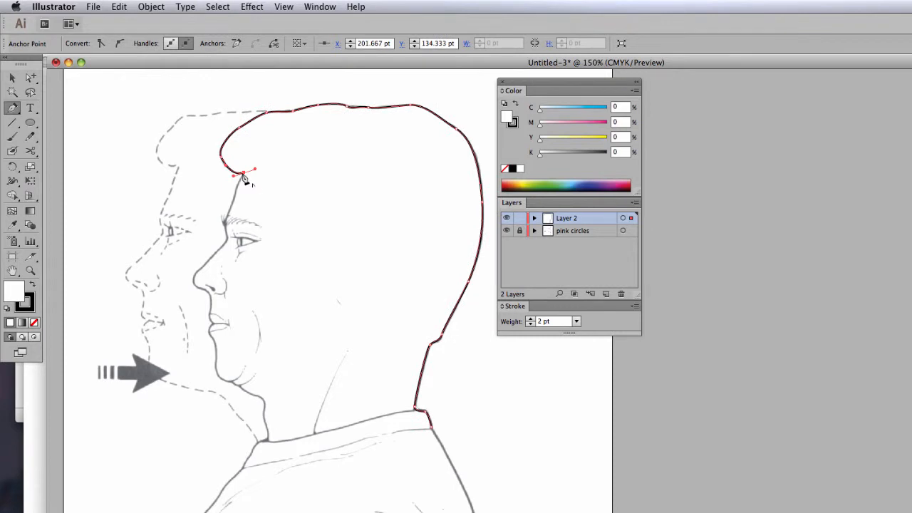
click(243, 174)
drag(227, 211, 193, 289)
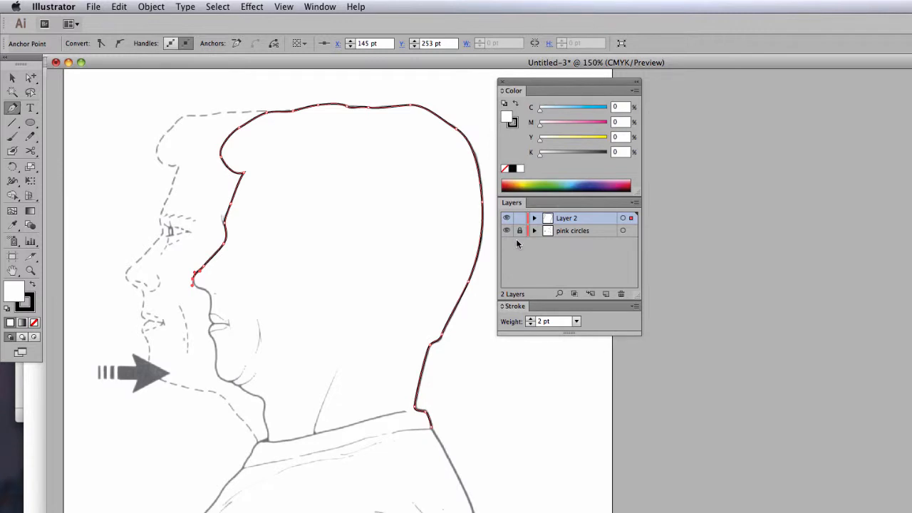
- Toggle Layer 2's visibility several times to compare the tracing with the sketch, leaving the layer hidden
click(506, 219)
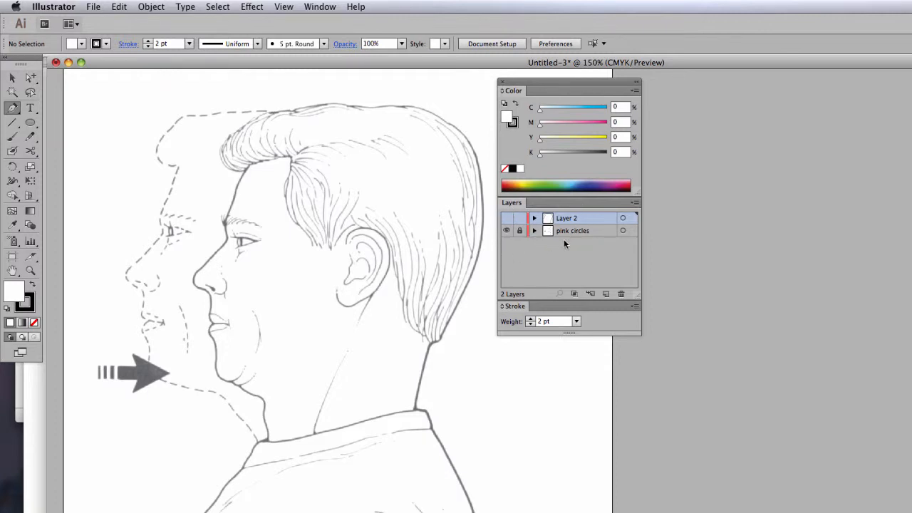
click(506, 220)
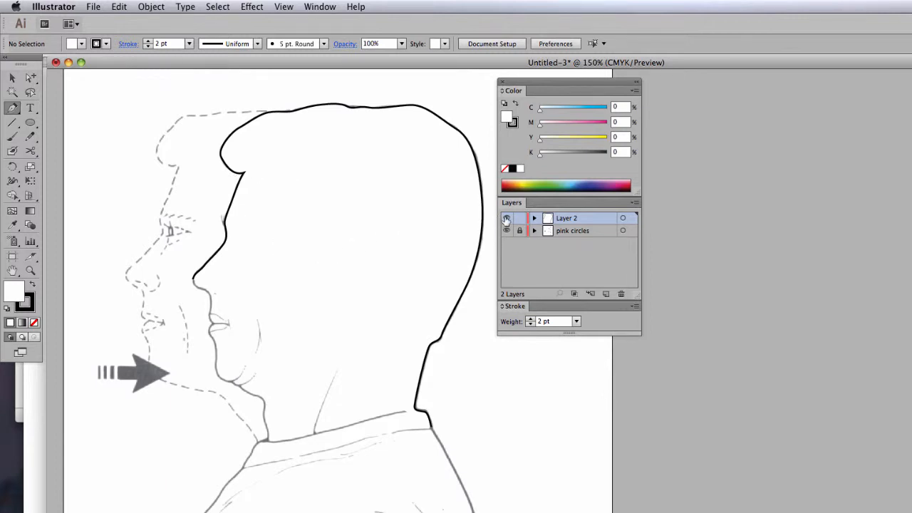
click(507, 219)
click(506, 219)
click(506, 218)
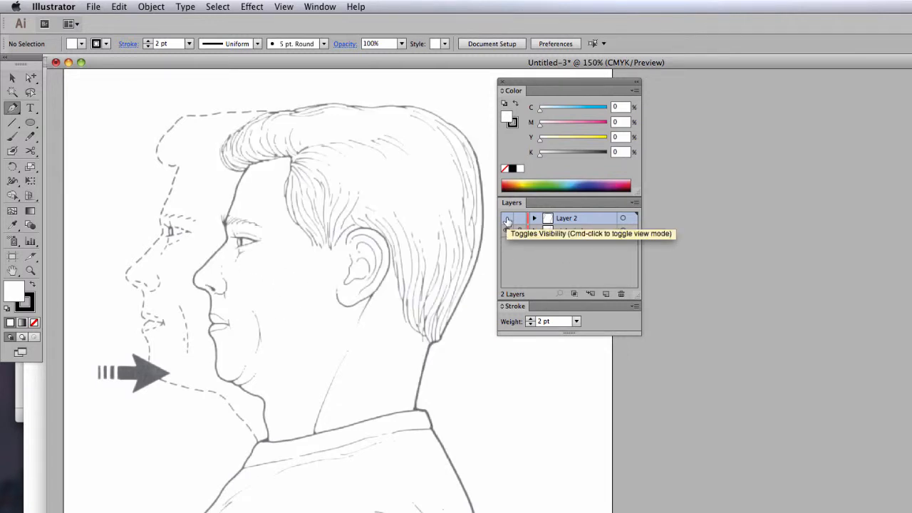
- Make Layer 2 visible, switch the whole document to Outline view, and return it to Preview
click(506, 218)
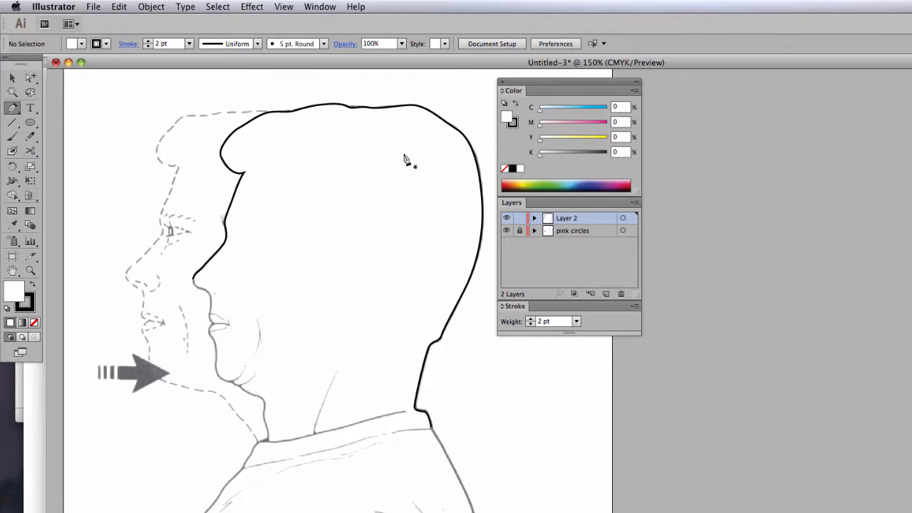
click(285, 8)
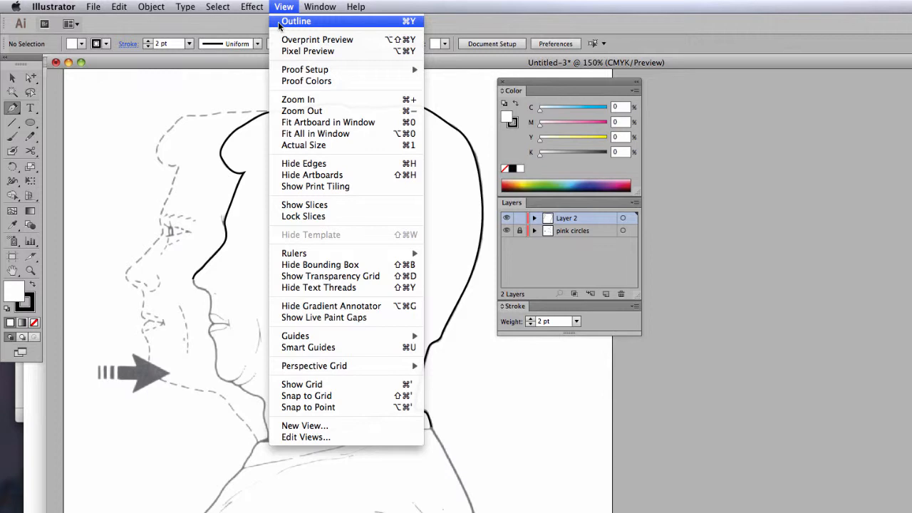
click(278, 26)
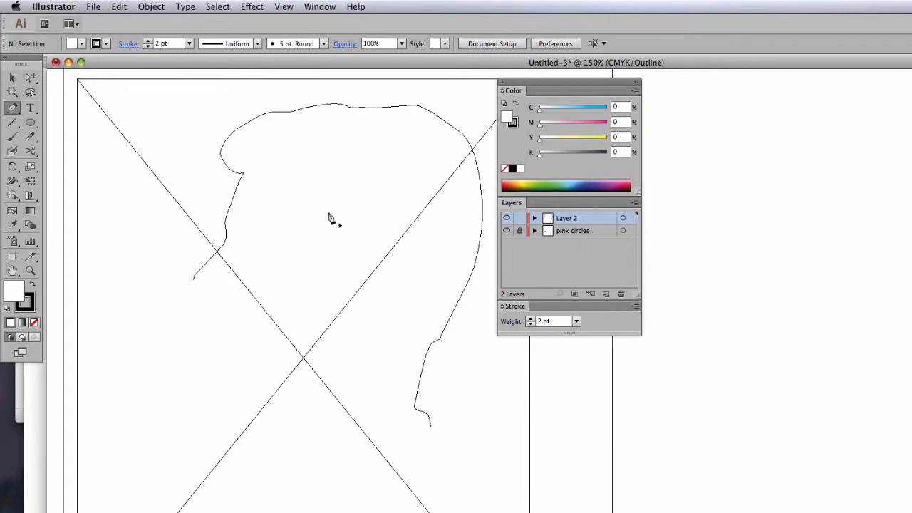
click(283, 6)
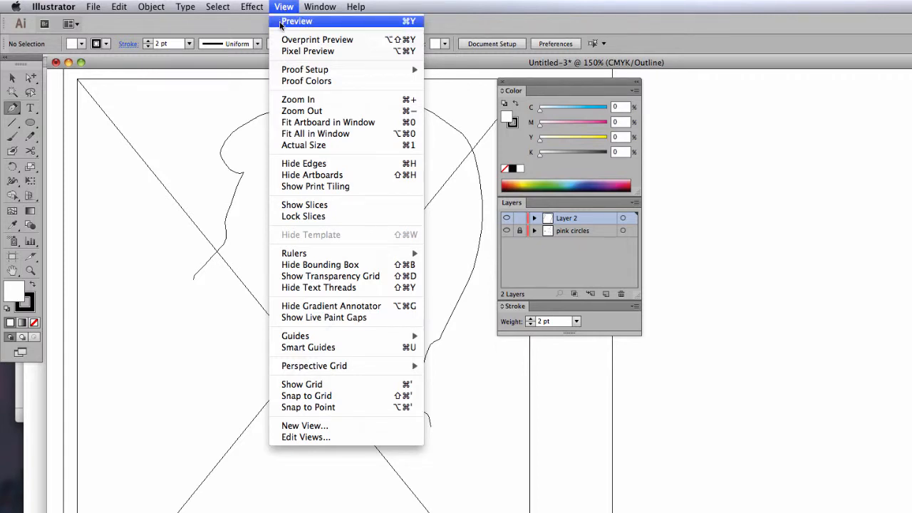
click(289, 22)
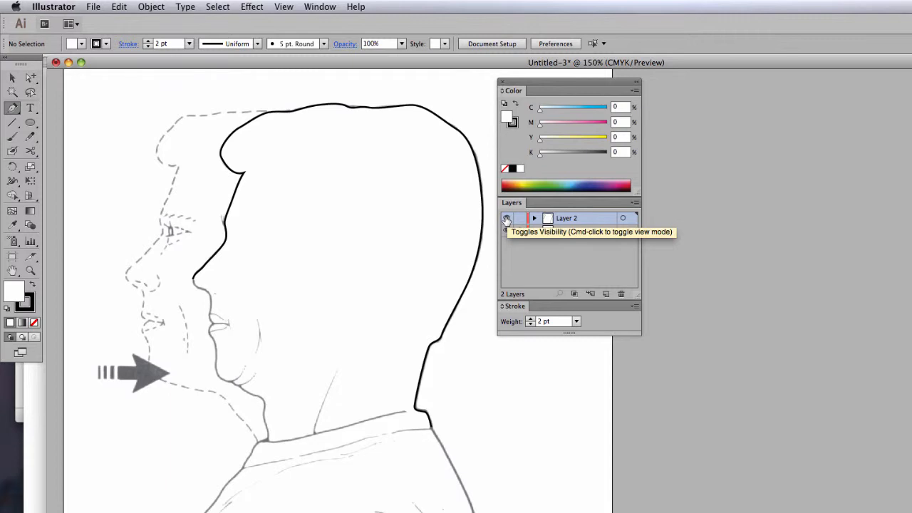
- Put only Layer 2 into outline mode and select the traced head path near the forehead
super+click(506, 218)
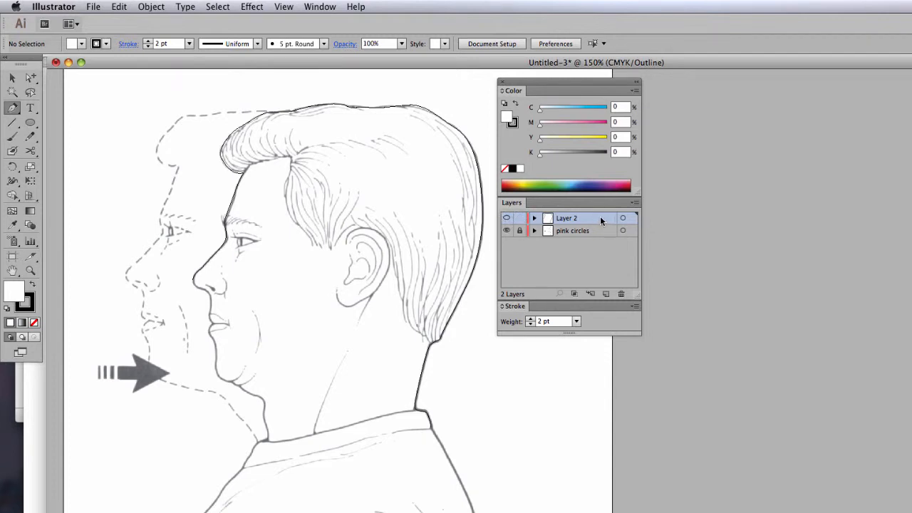
click(30, 77)
drag(203, 137, 265, 208)
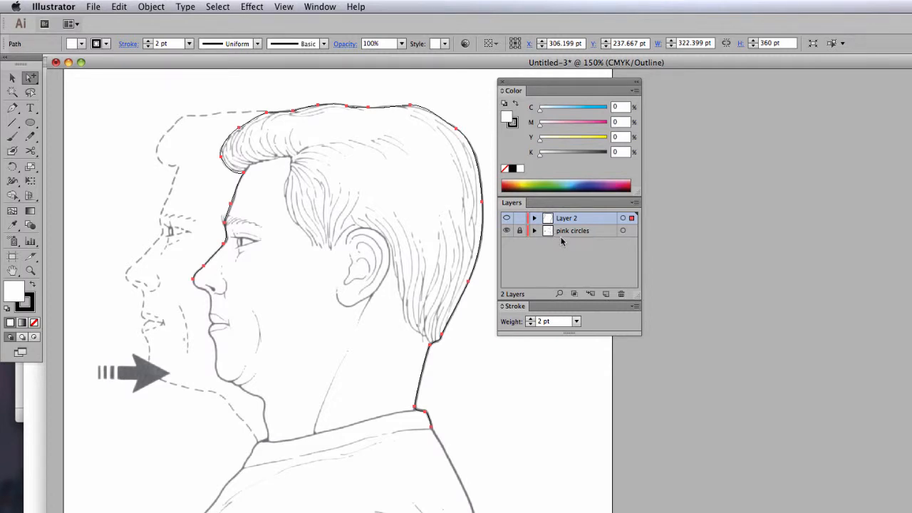
- Continue the head path from the nose tip around the lips and chin and down the front of the neck to the collar
click(12, 108)
drag(193, 278, 207, 330)
click(214, 342)
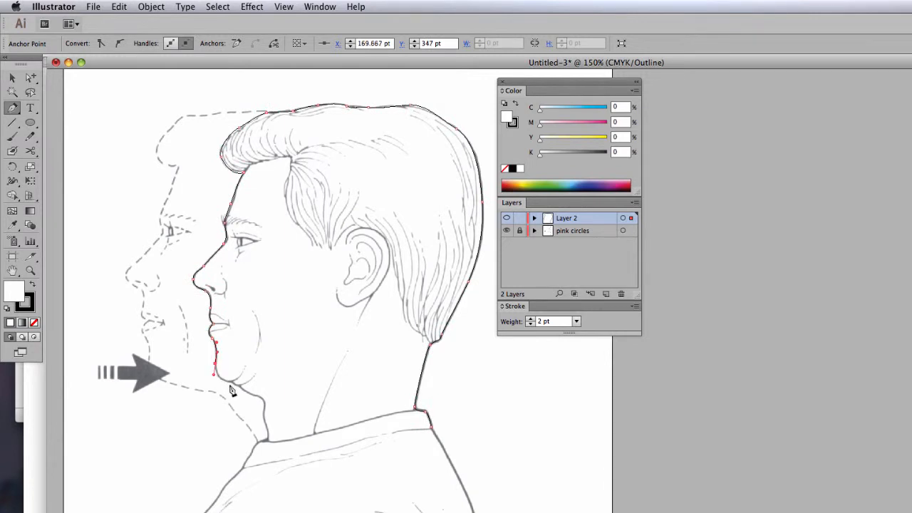
drag(228, 381, 244, 383)
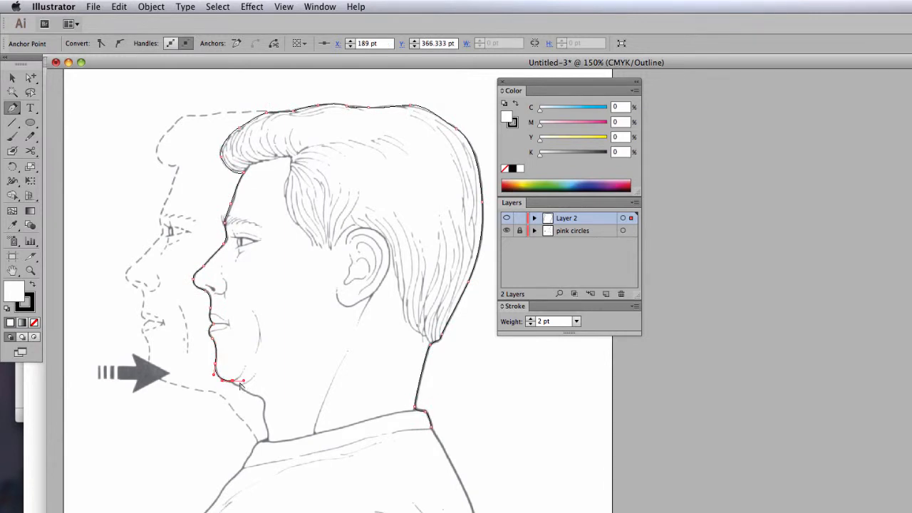
click(233, 381)
click(239, 386)
drag(258, 396, 261, 418)
drag(268, 436, 258, 443)
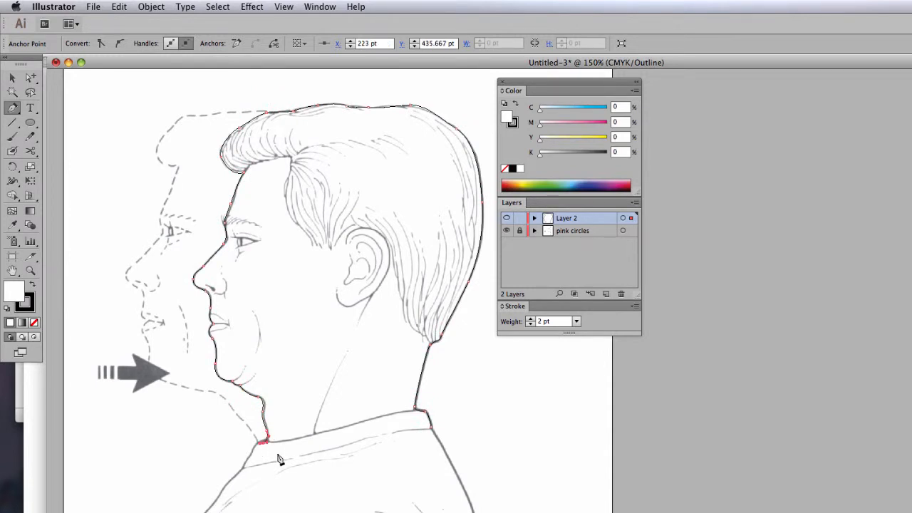
super+click(311, 367)
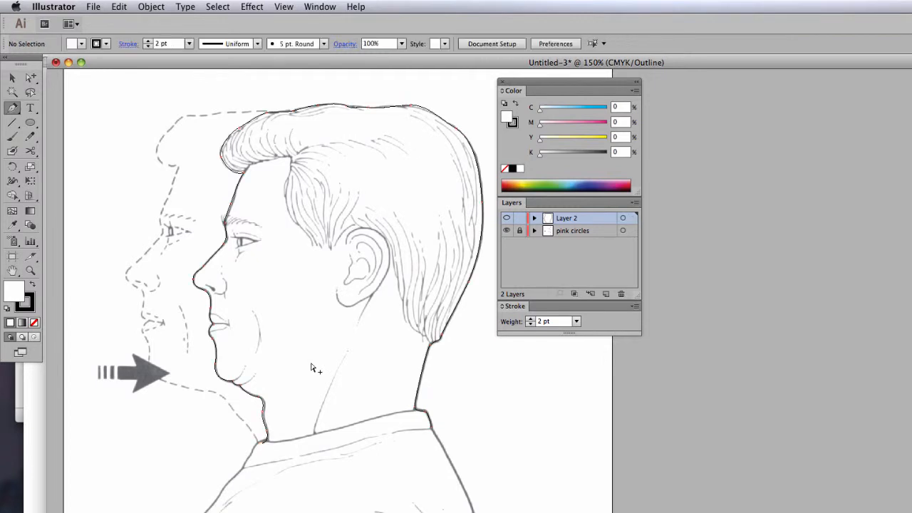
- Trace the outer contour of the ear as a separate open path, from its upper front edge around to the lobe
click(347, 237)
click(382, 235)
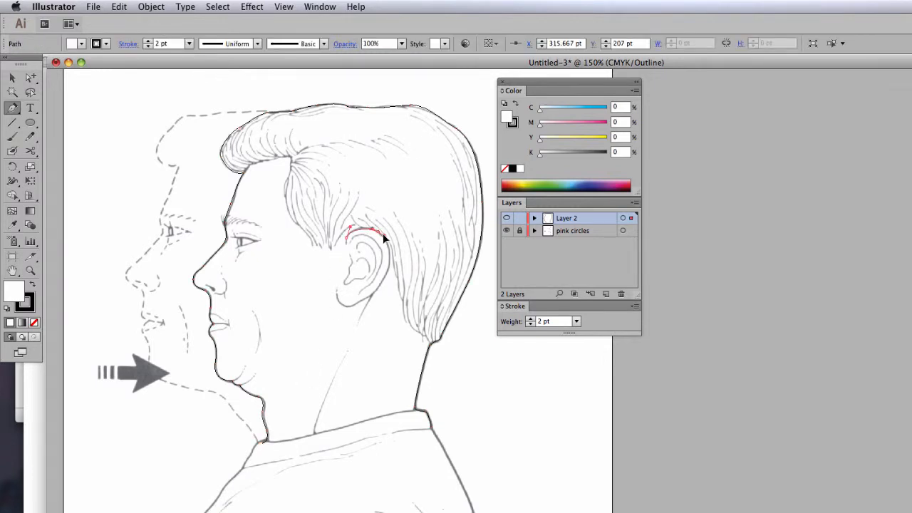
drag(384, 235, 387, 239)
drag(385, 277, 334, 279)
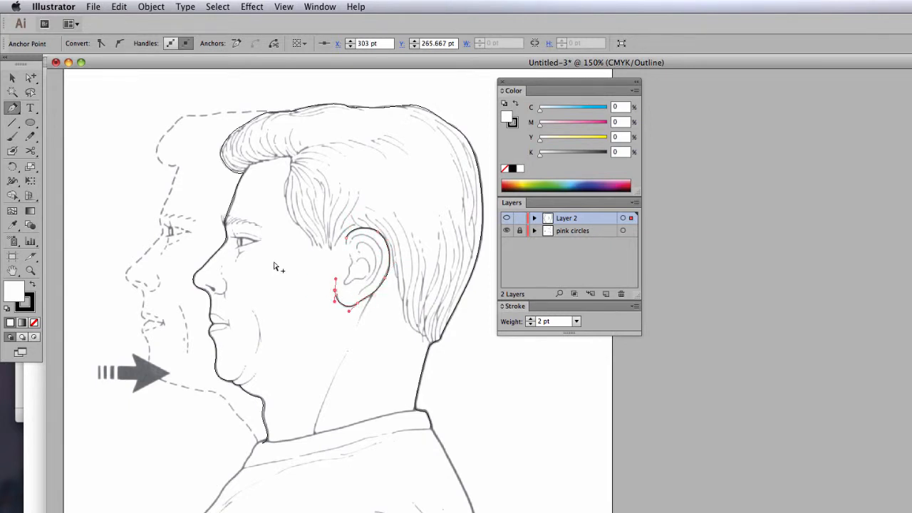
super+click(275, 265)
- Trace the upper and lower eyelid lines of the front profile as a small open path
drag(234, 234, 251, 241)
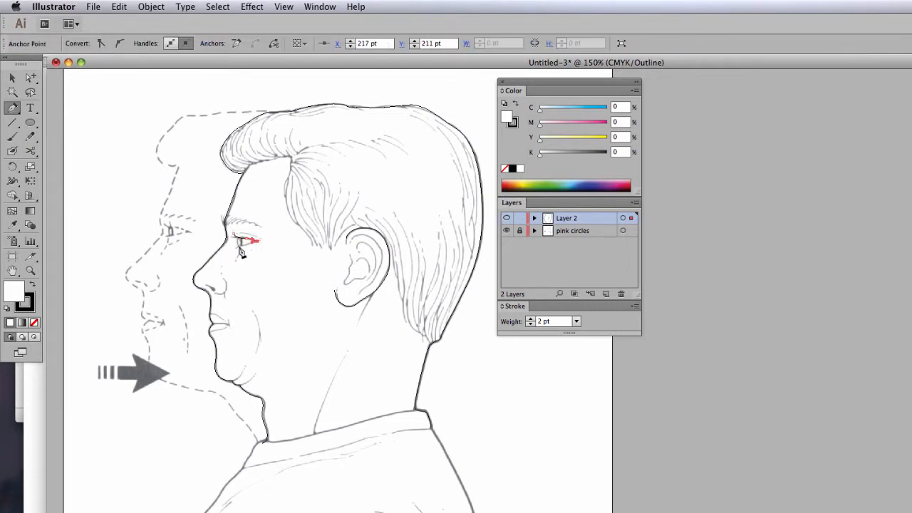
click(231, 250)
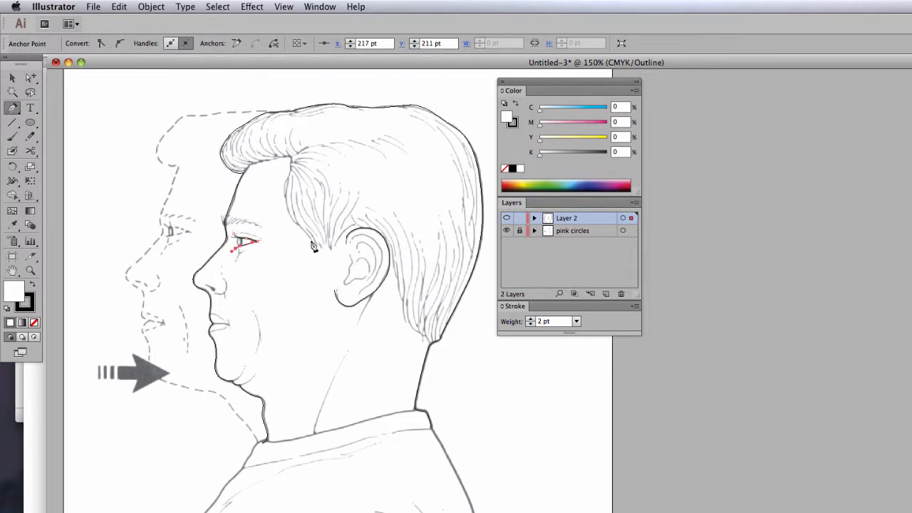
super+click(280, 221)
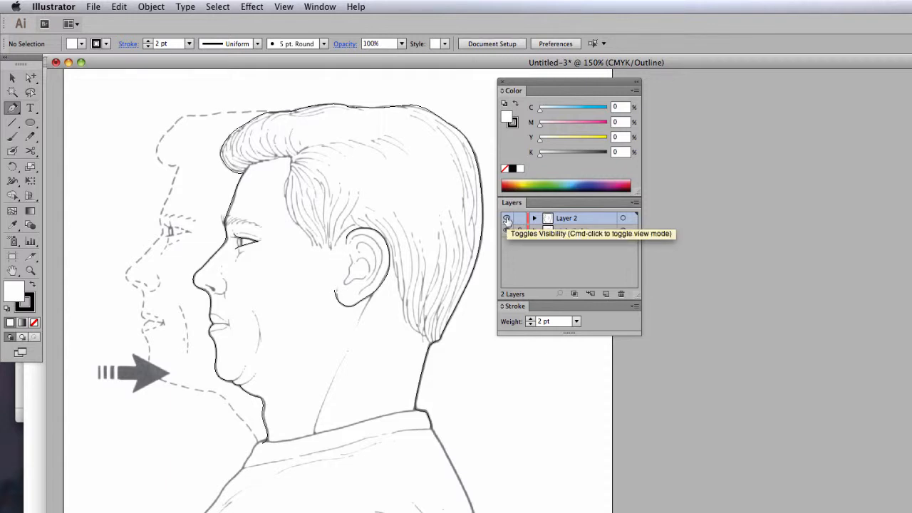
- Return Layer 2 to Preview and fill the head path with light pink, C 0, M 29, Y 20, K 0
super+click(507, 219)
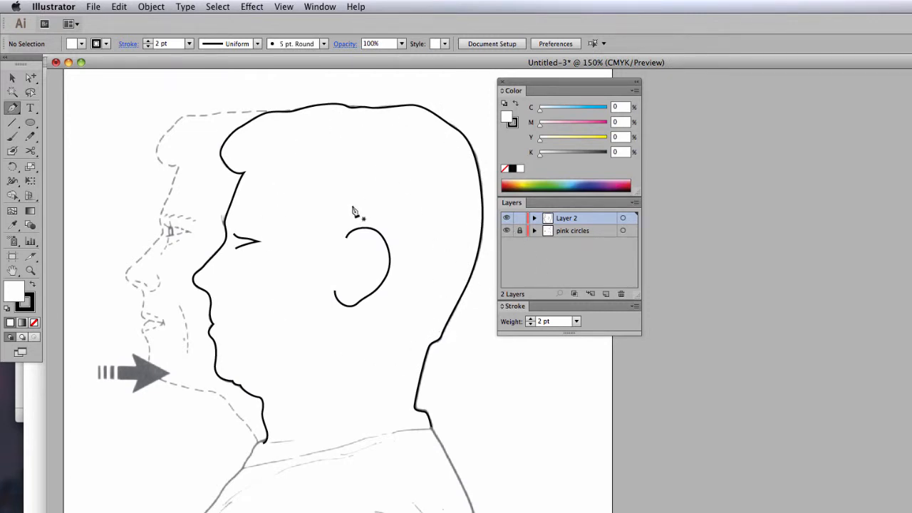
super+click(393, 112)
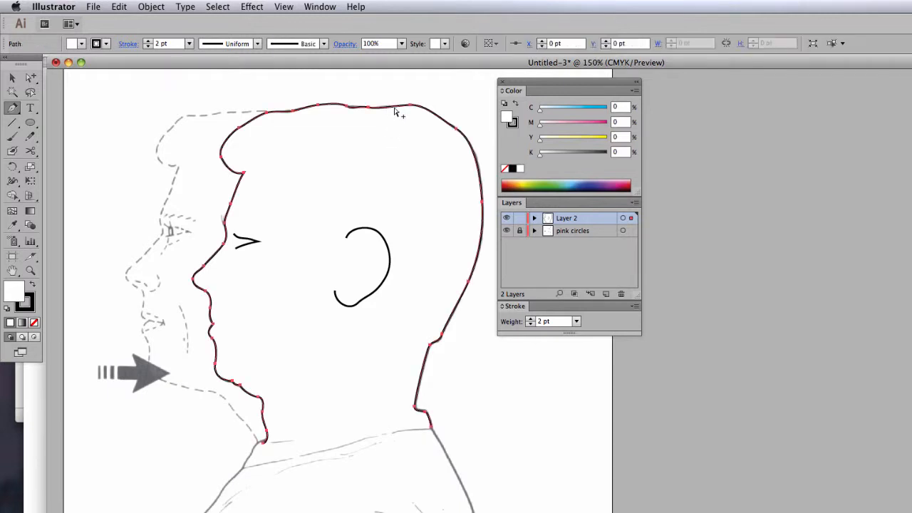
drag(540, 143, 559, 123)
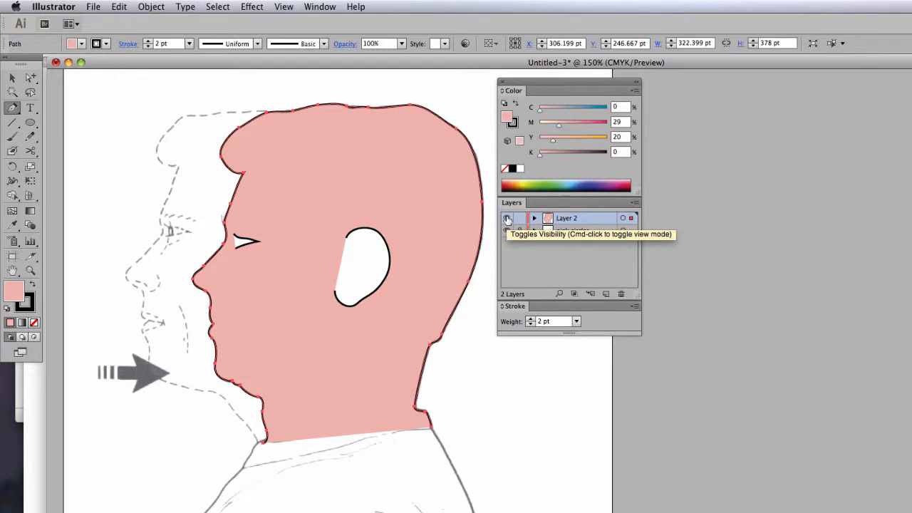
- Compare Layer 2 in outline and preview modes, and close Untitled-3 without saving
super+click(507, 218)
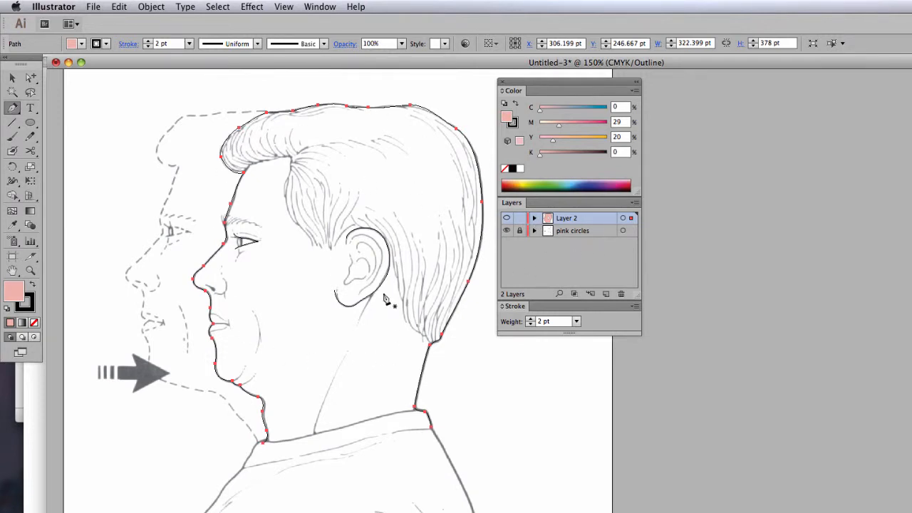
key(super+y)
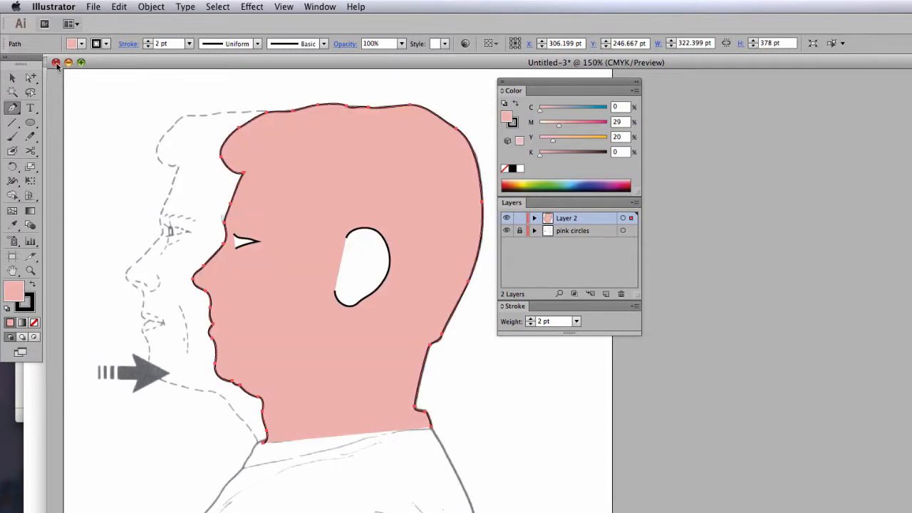
key(super+w)
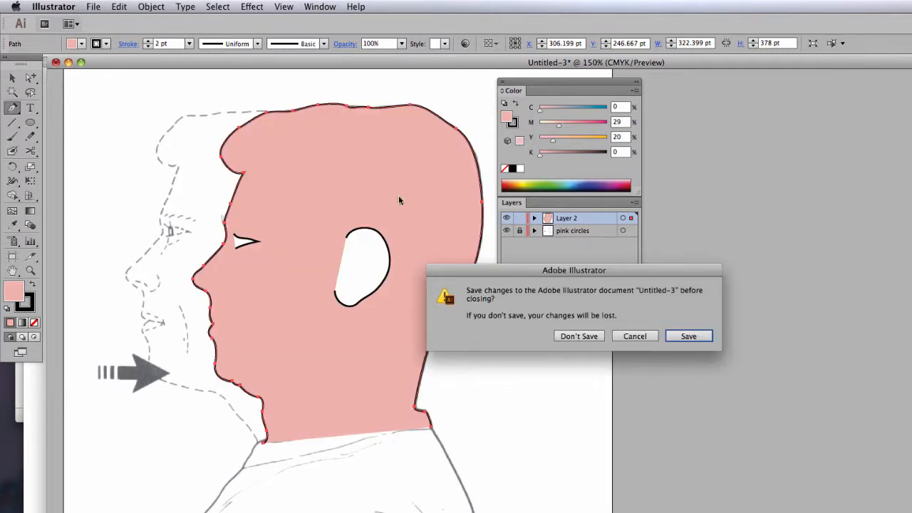
click(557, 340)
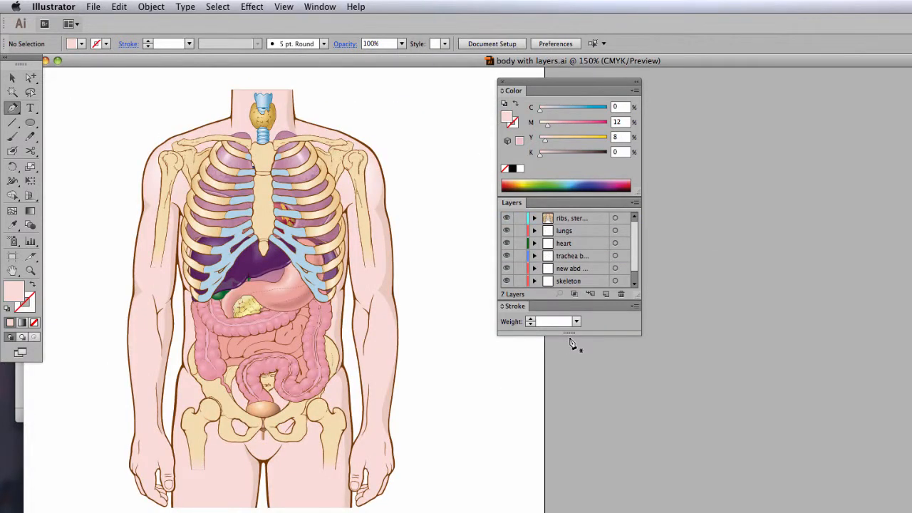
- Enlarge the Layers panel to fit all the layers of body with layers.ai and rename Layer 1 as skin
drag(569, 339, 581, 400)
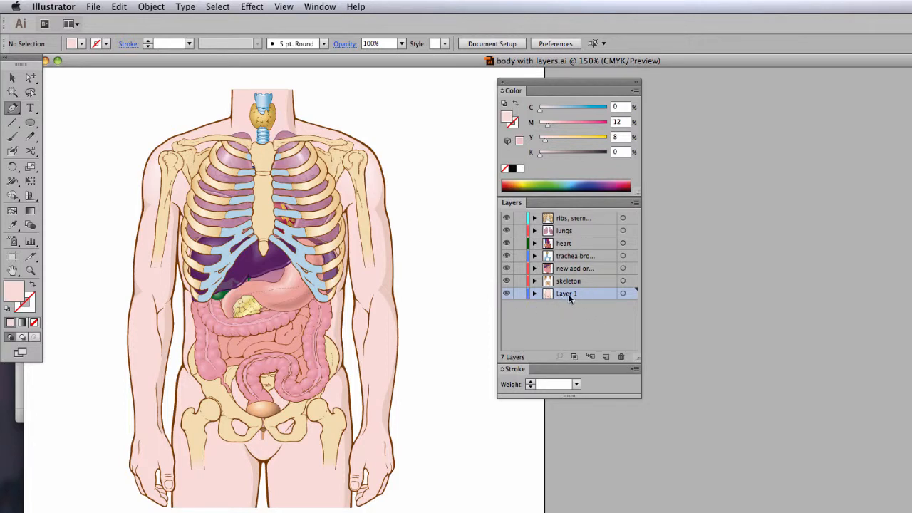
text(skin)
click(577, 327)
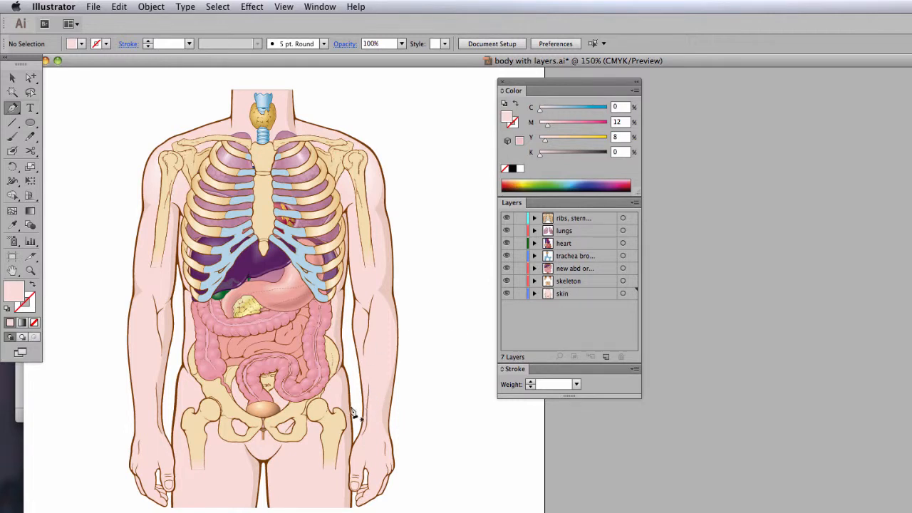
- Hide the layers one by one from the ribs layer down to the skeleton layer, leaving only the skin layer showing
key(v)
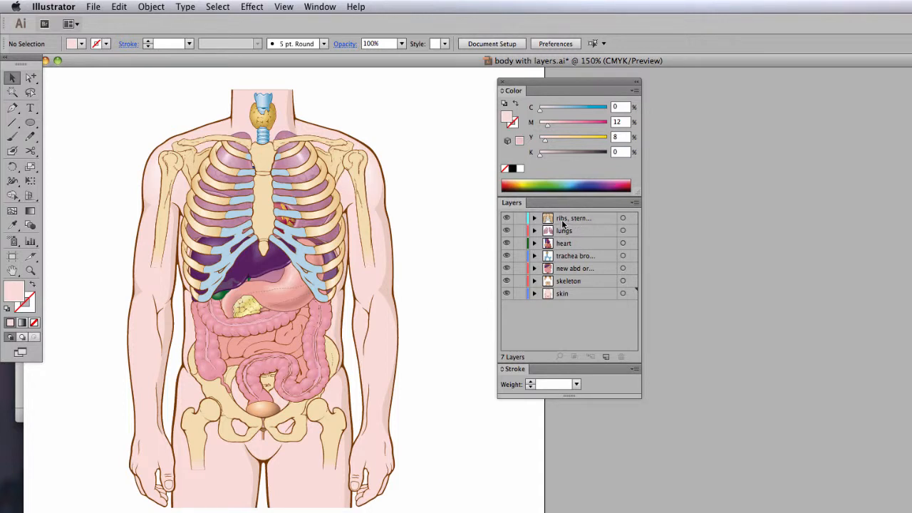
click(507, 218)
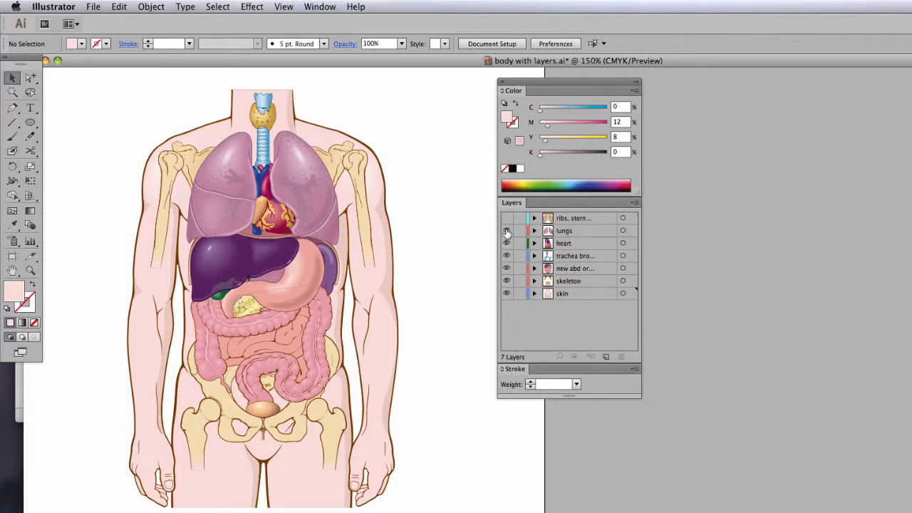
click(507, 231)
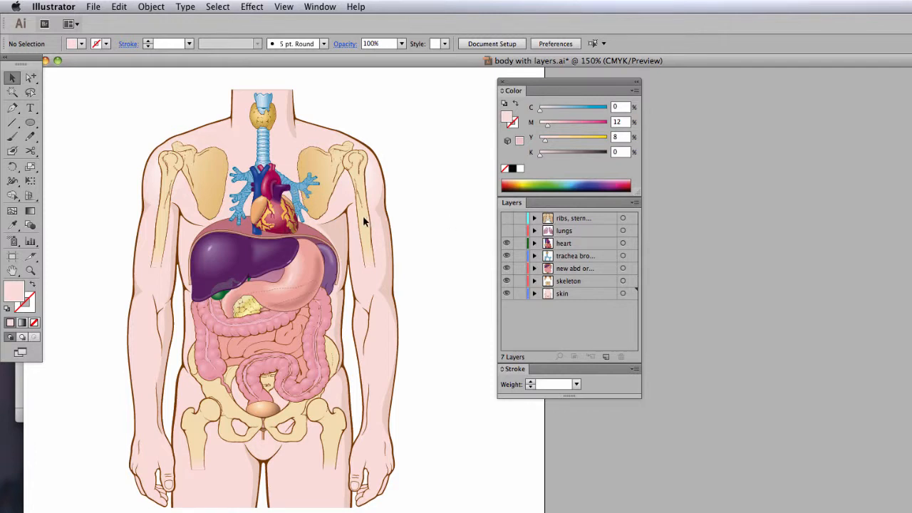
click(507, 243)
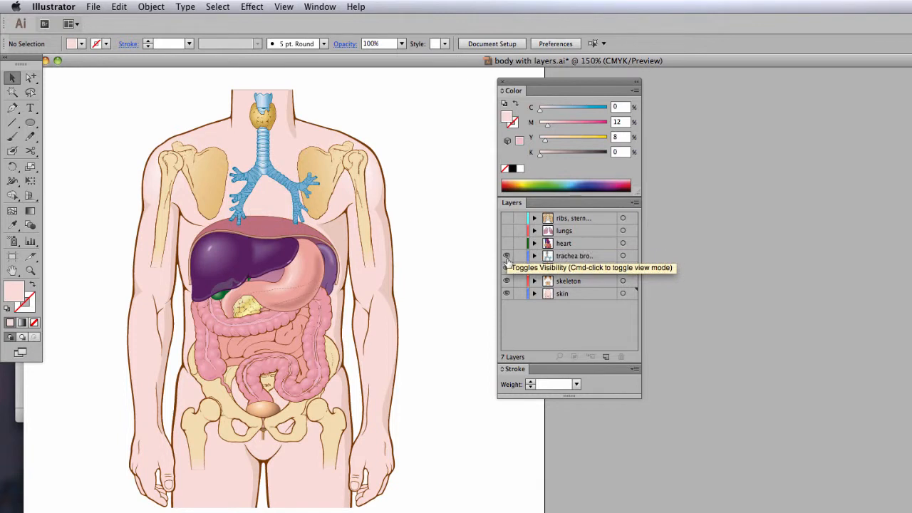
click(507, 255)
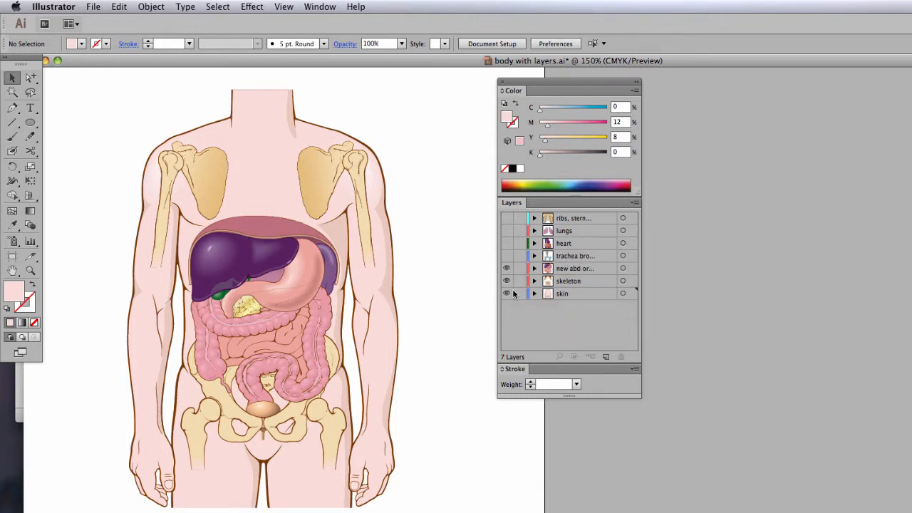
click(506, 268)
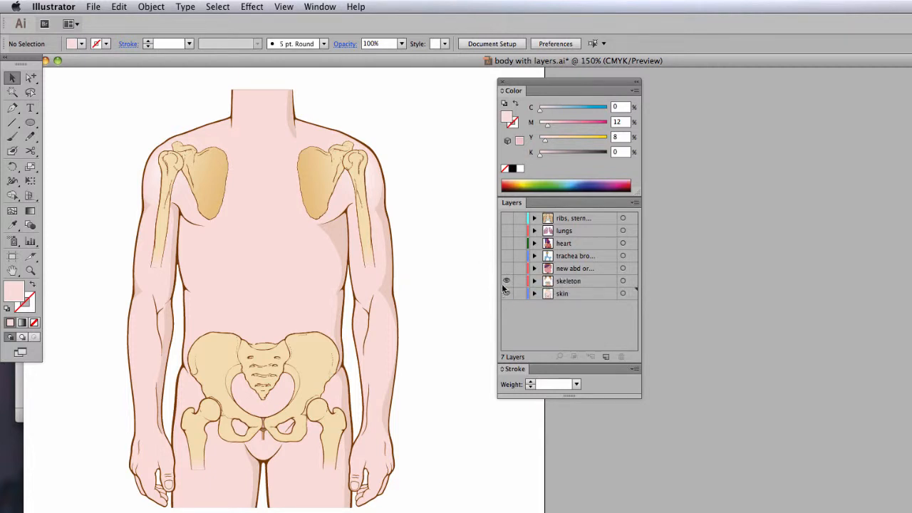
click(506, 280)
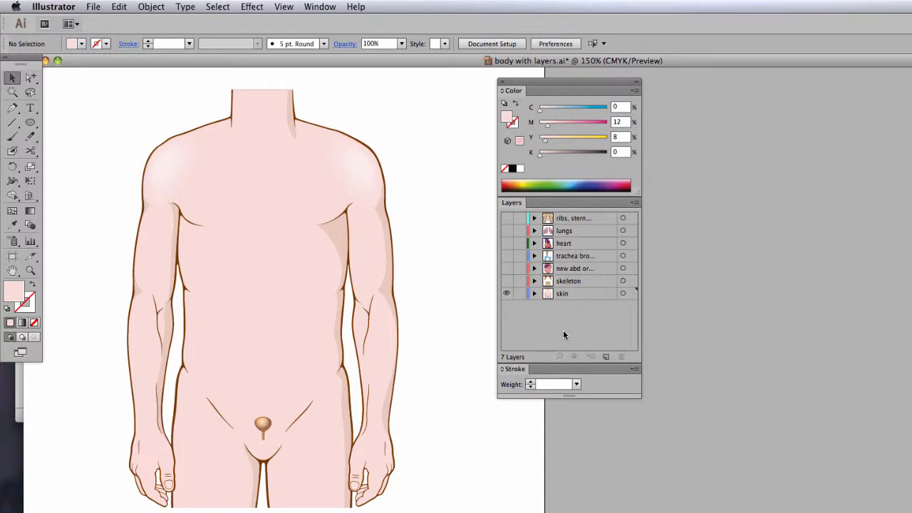
- Show the hidden layers again one by one, from the skeleton layer up to the ribs layer
click(507, 280)
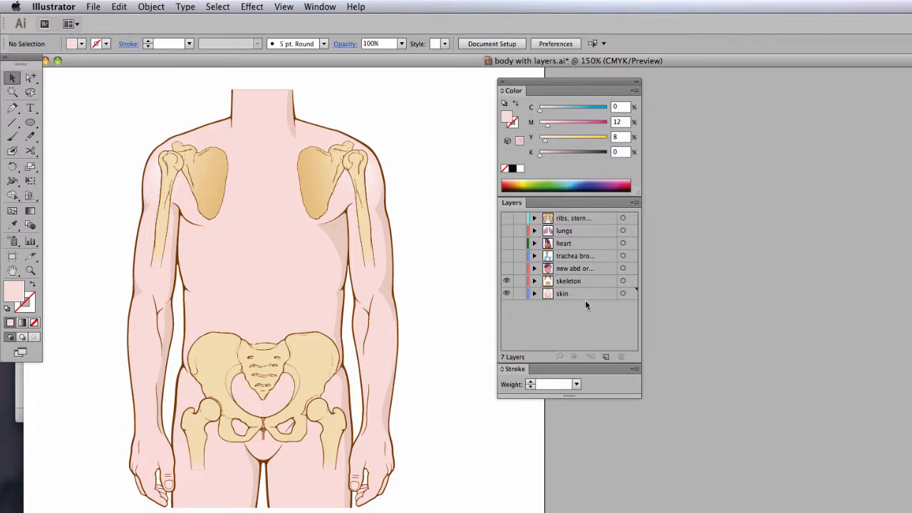
click(506, 268)
click(507, 255)
click(507, 243)
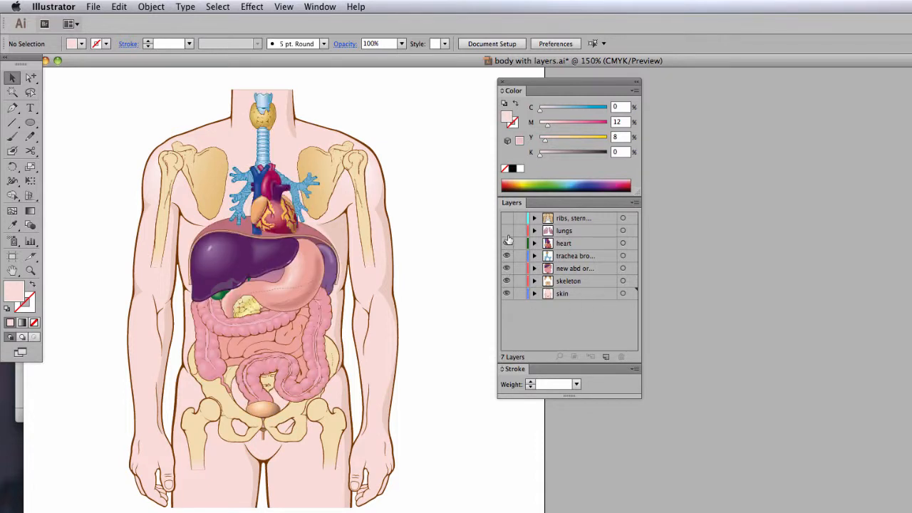
click(506, 231)
click(506, 218)
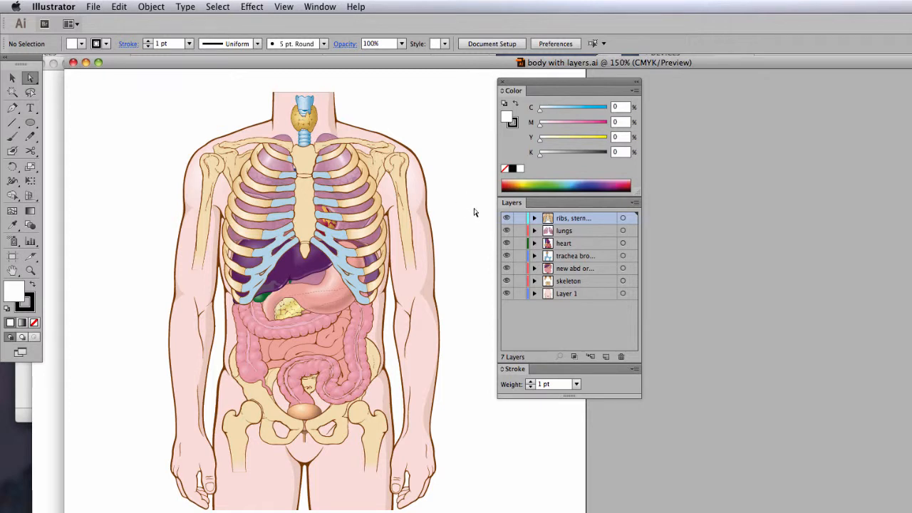
- Draw a white hexagon with a 1 pt black stroke over the torso on the ribs layer, about 327 by 326 pt
key(l)
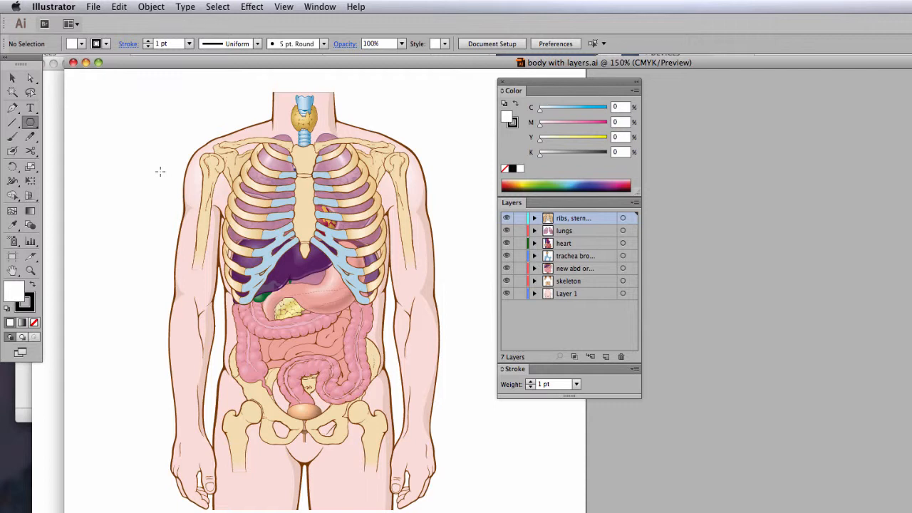
click(31, 123)
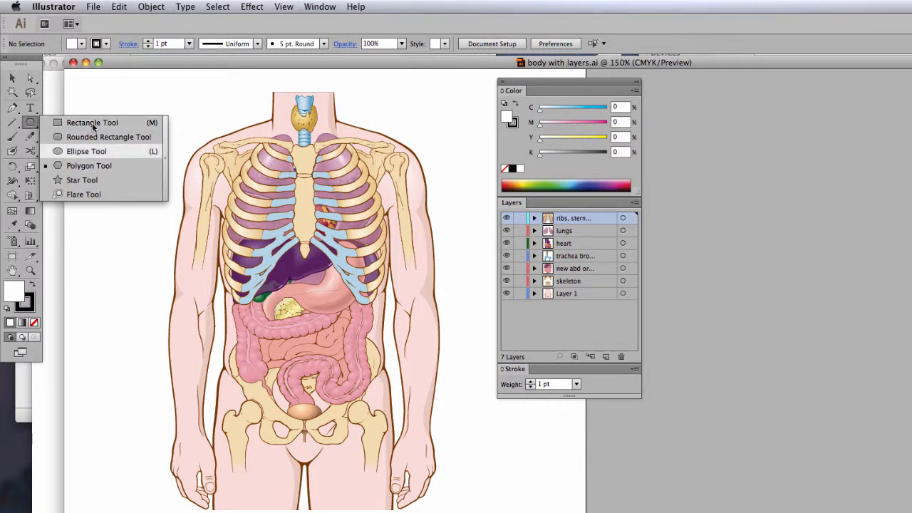
click(27, 126)
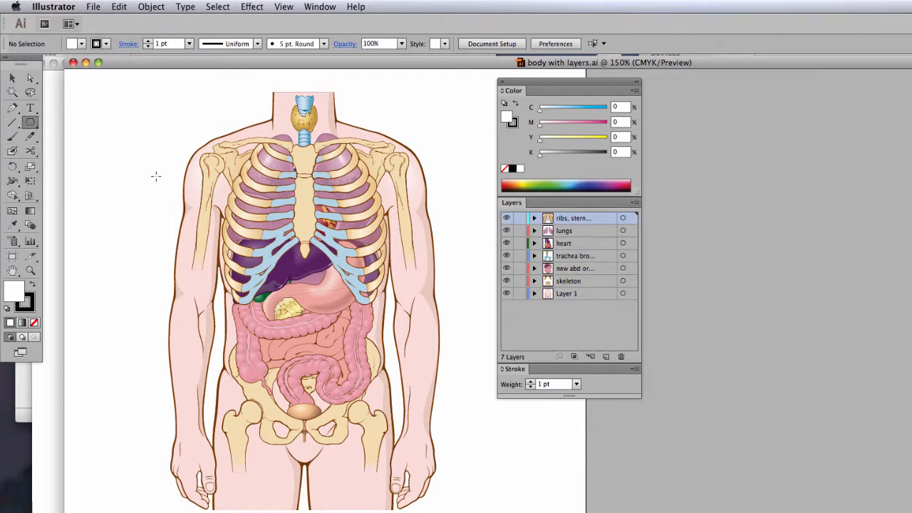
mouse_move(174, 200)
mouse_down()
mouse_move(280, 291)
mouse_move(135, 343)
mouse_move(311, 385)
mouse_move(304, 407)
mouse_move(289, 413)
mouse_up()
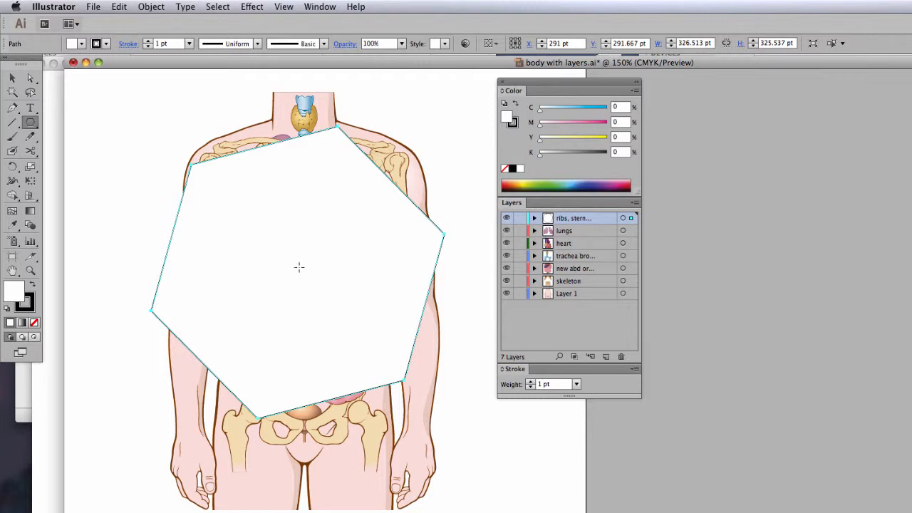
- Select the white hexagon together with all the body artwork and make a clipping mask from it
click(12, 77)
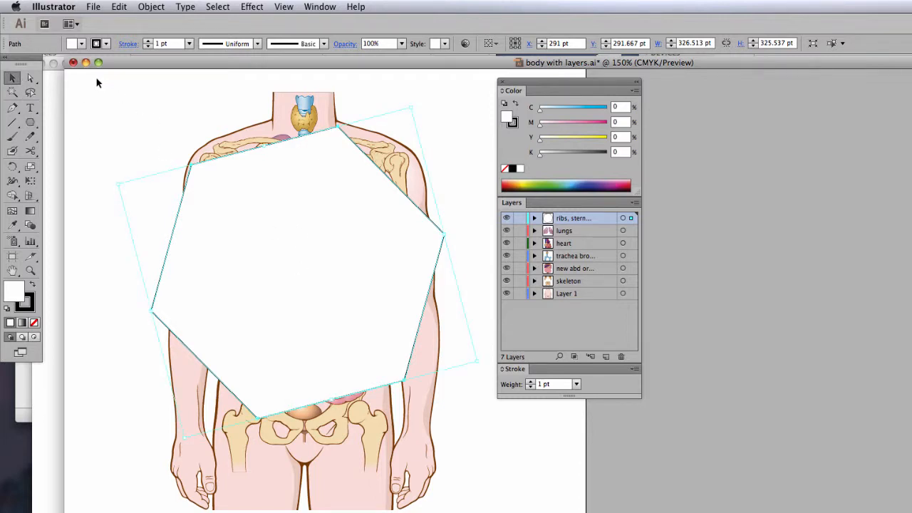
drag(97, 80, 508, 512)
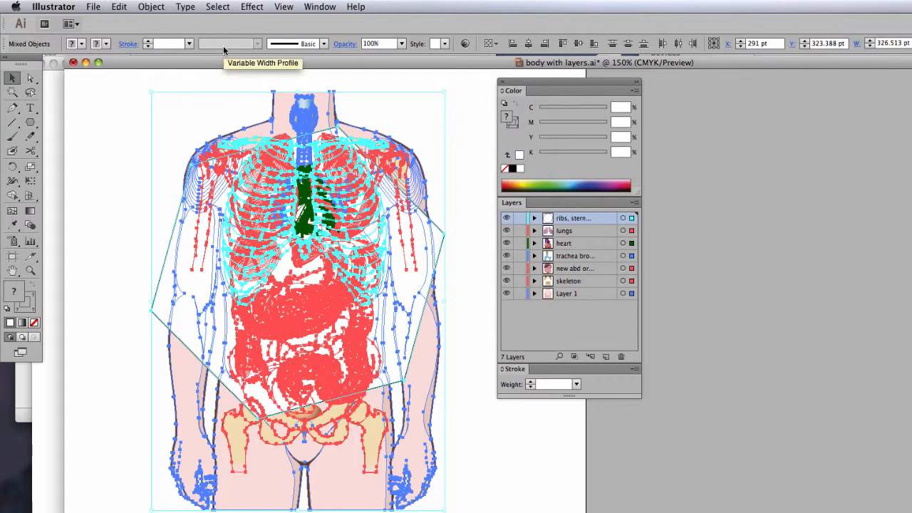
click(151, 7)
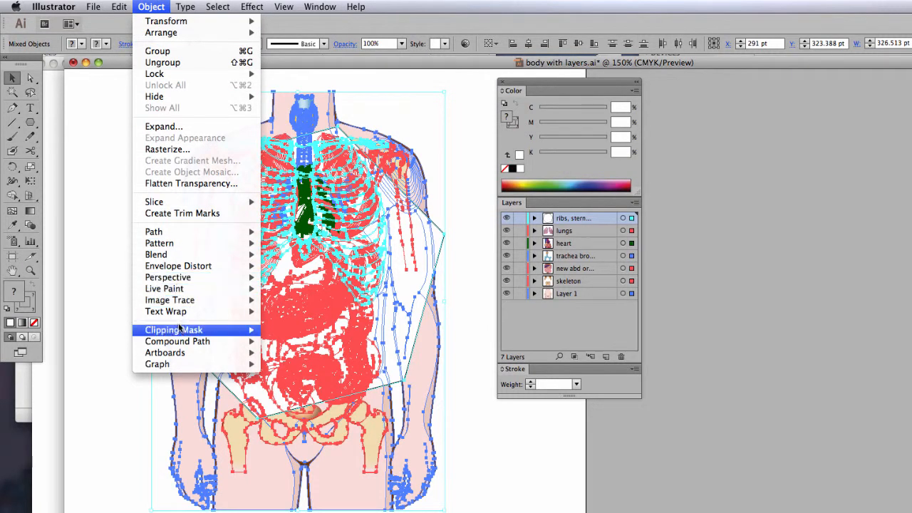
mouse_move(179, 332)
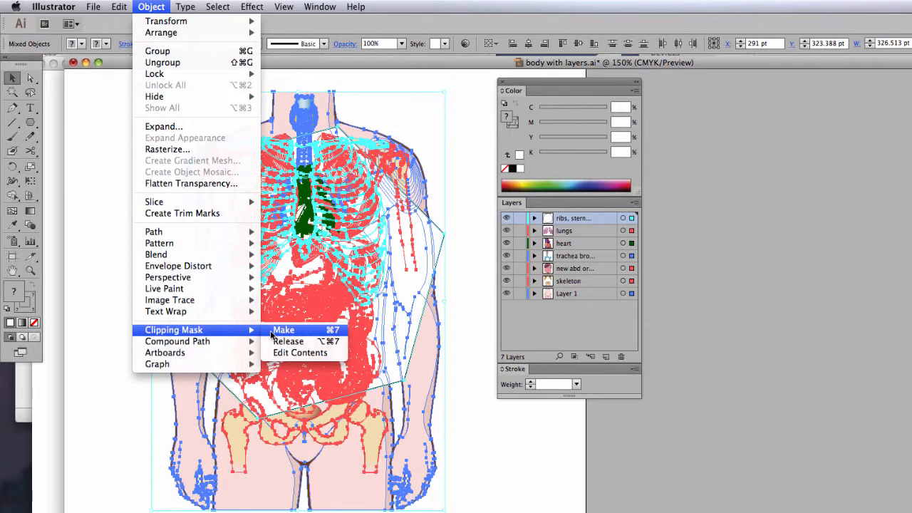
click(271, 331)
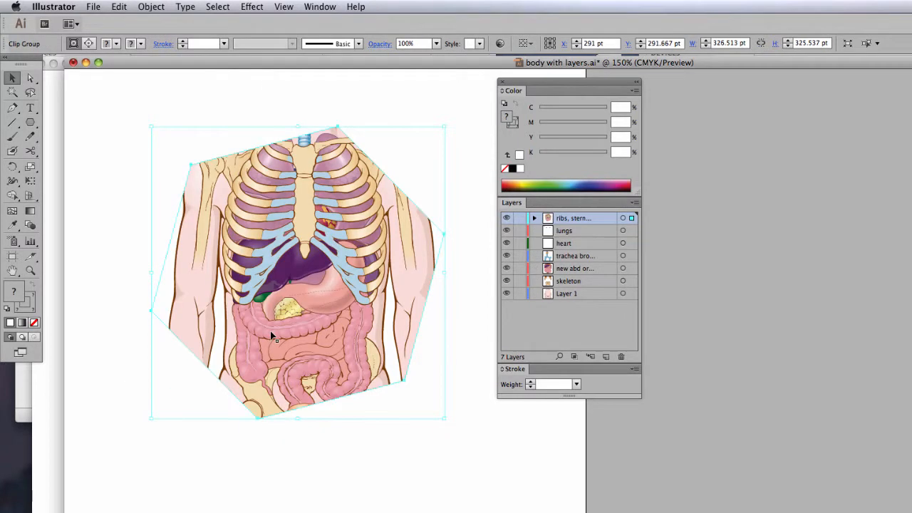
- Directly select the body's outline path inside the clipped artwork to examine its masked-out parts, and deselect it
click(31, 79)
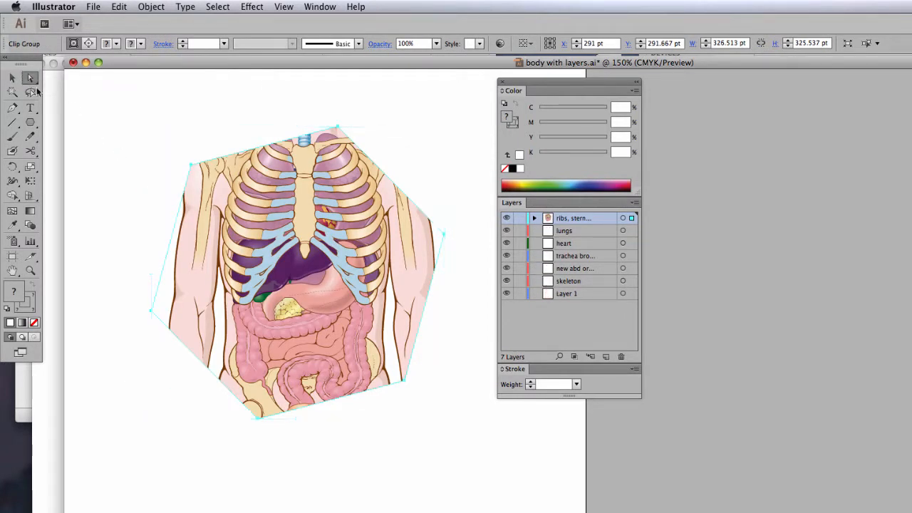
click(130, 165)
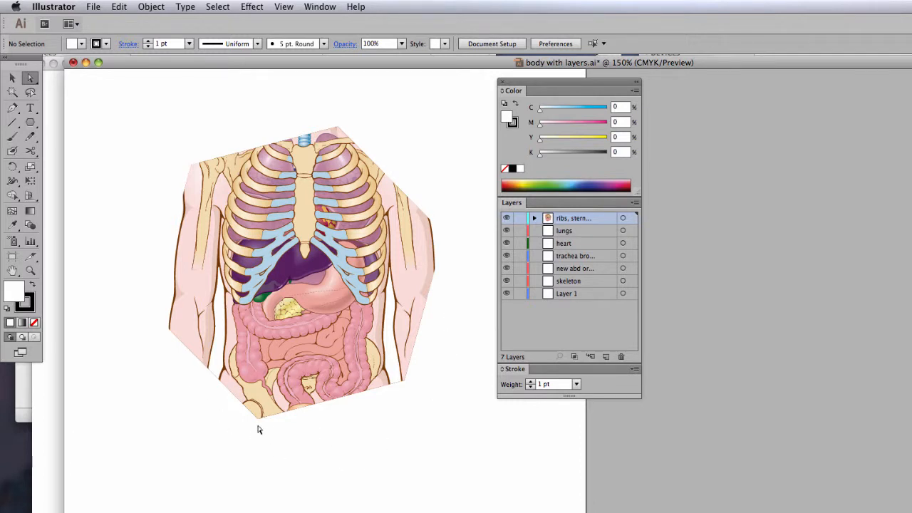
click(175, 297)
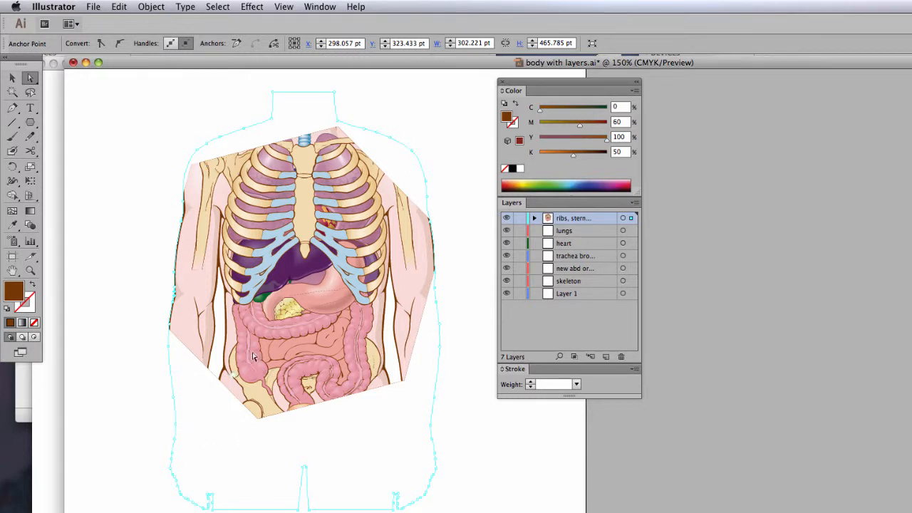
click(111, 376)
- Draw a brown rounded rectangle, about 375 by 189 pt, across the lower part of the clipped torso
drag(30, 122, 64, 138)
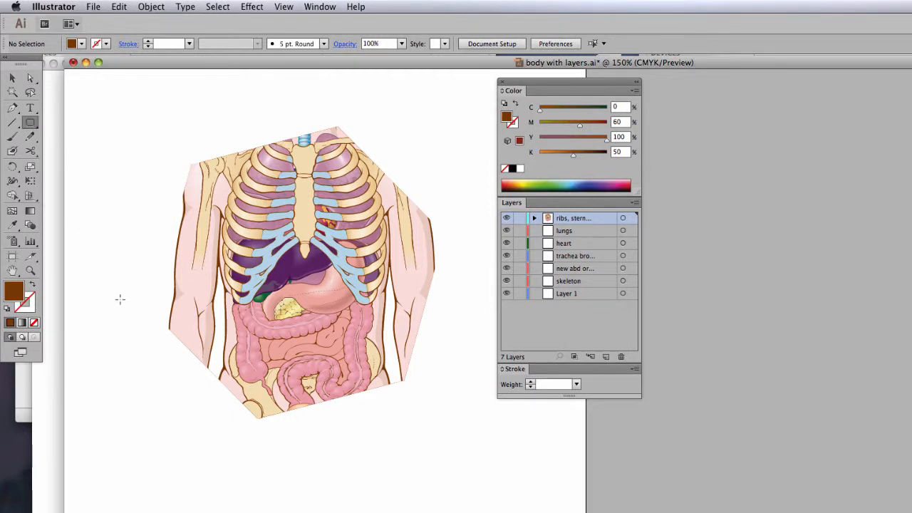
drag(120, 295, 456, 467)
- Send the brown rounded rectangle to the back, behind the clipped torso, and delete it
click(155, 7)
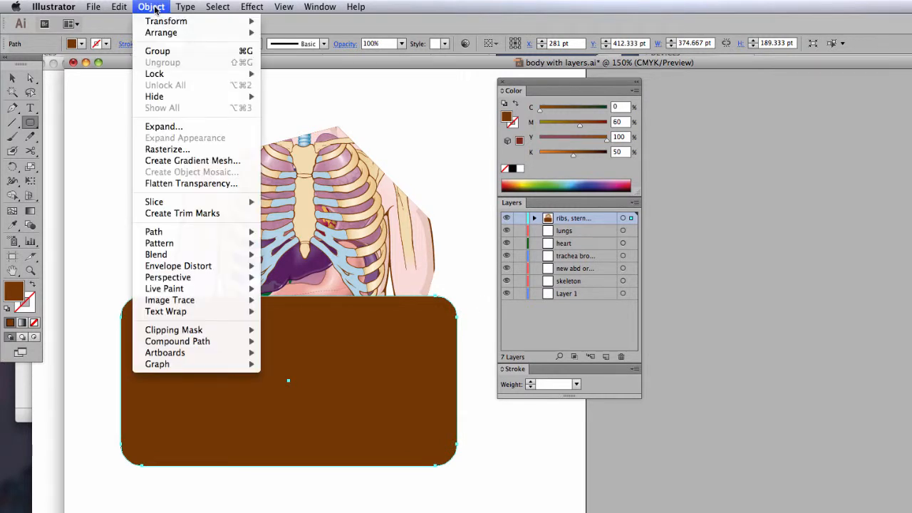
mouse_move(160, 34)
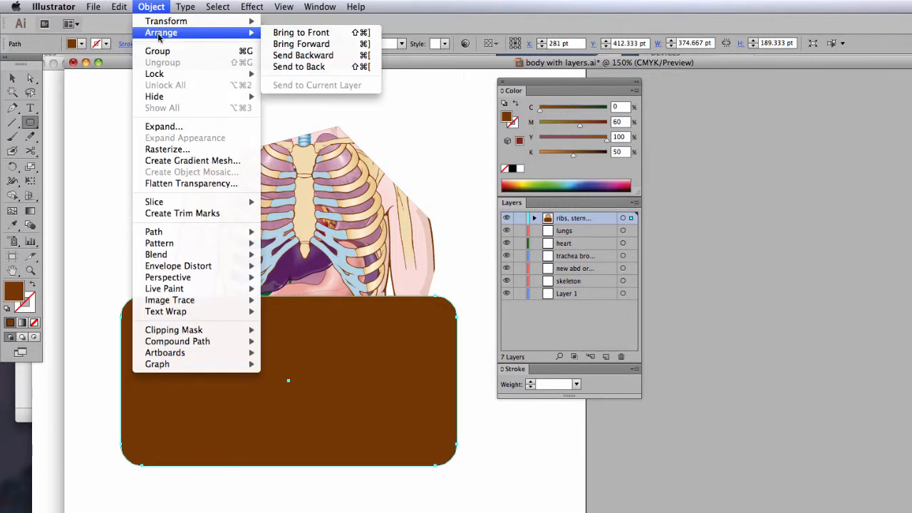
click(321, 67)
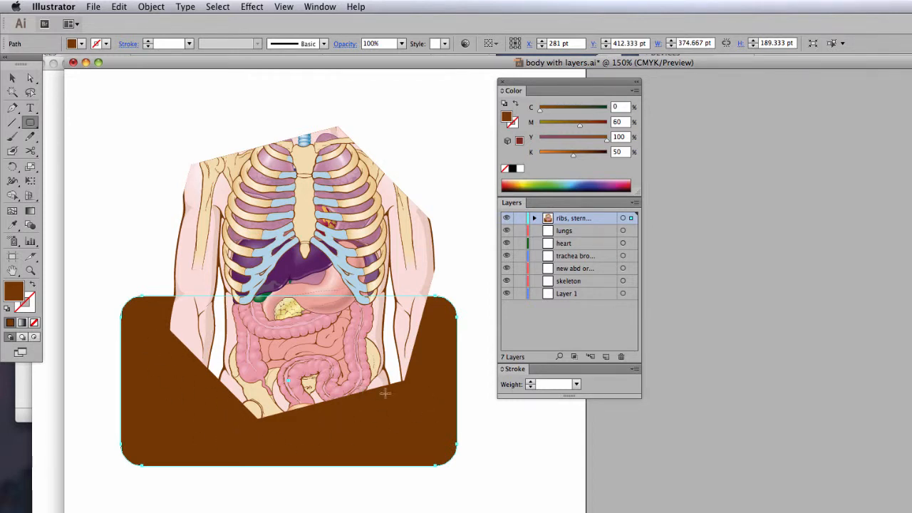
key(Delete)
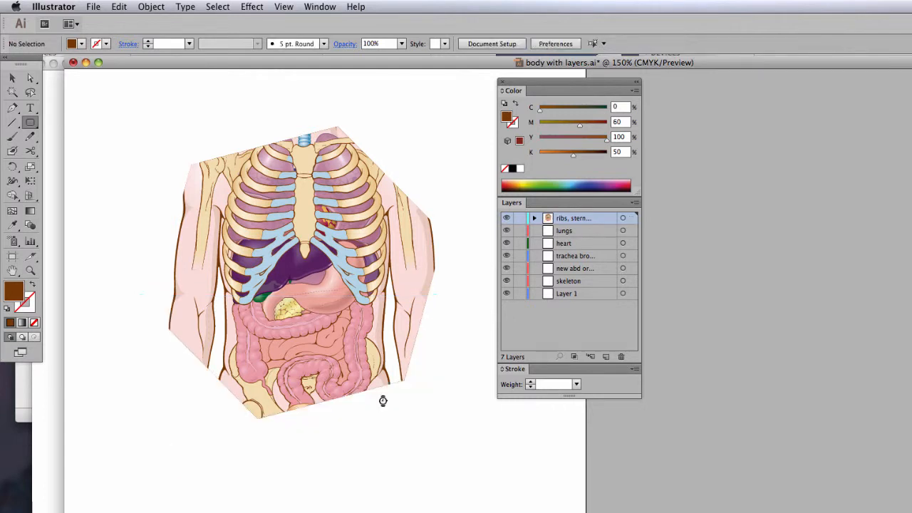
- Directly select individual intestine, abdominal organ and rib paths inside the clipped artwork to check that each remains separately editable
key(a)
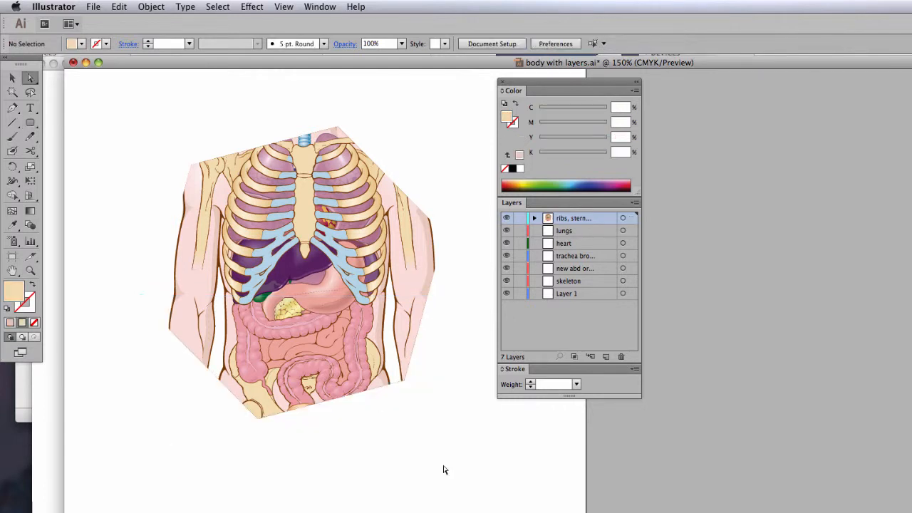
click(395, 300)
click(378, 283)
click(360, 286)
click(357, 322)
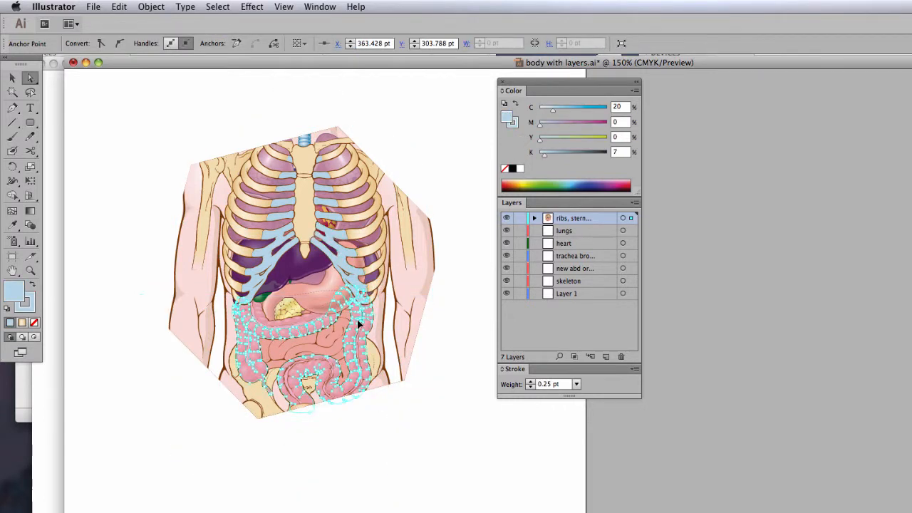
click(327, 353)
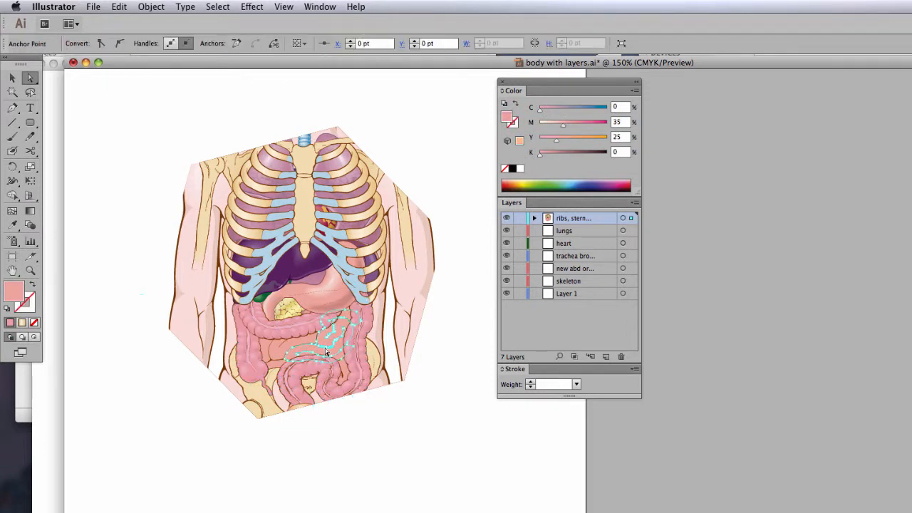
click(272, 347)
click(286, 302)
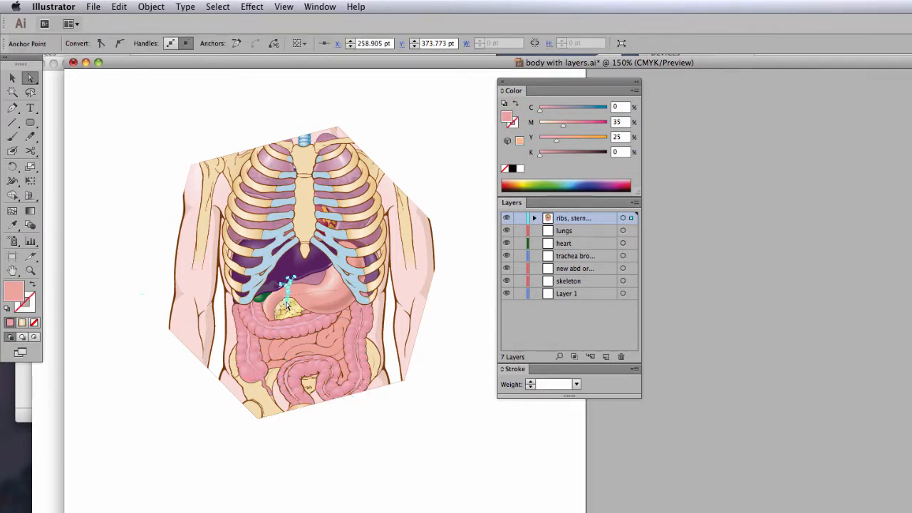
click(287, 305)
click(243, 275)
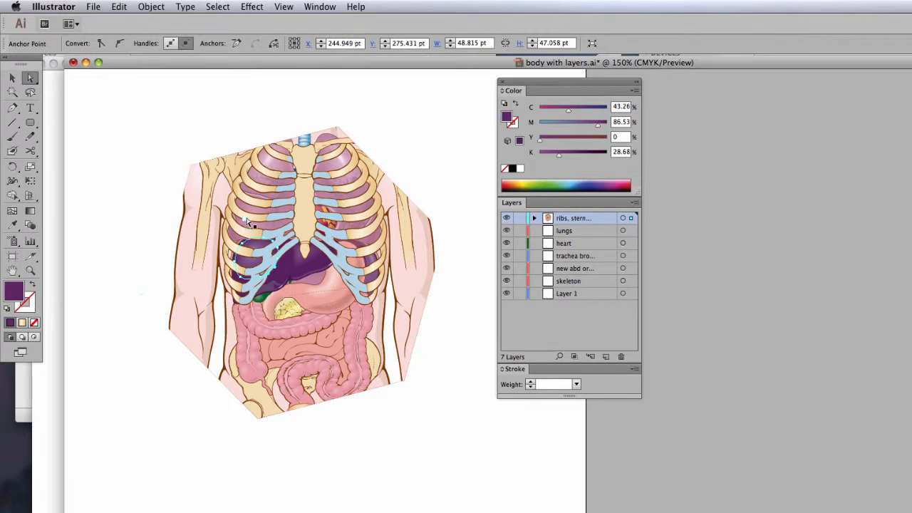
click(247, 219)
click(275, 191)
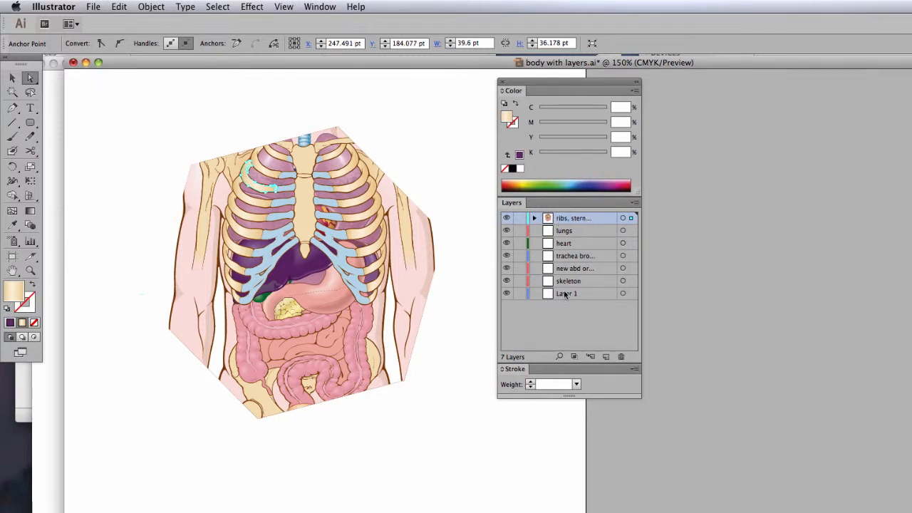
- Expand the ribs layer and its clip group, look through the objects inside, and collapse both again
click(535, 217)
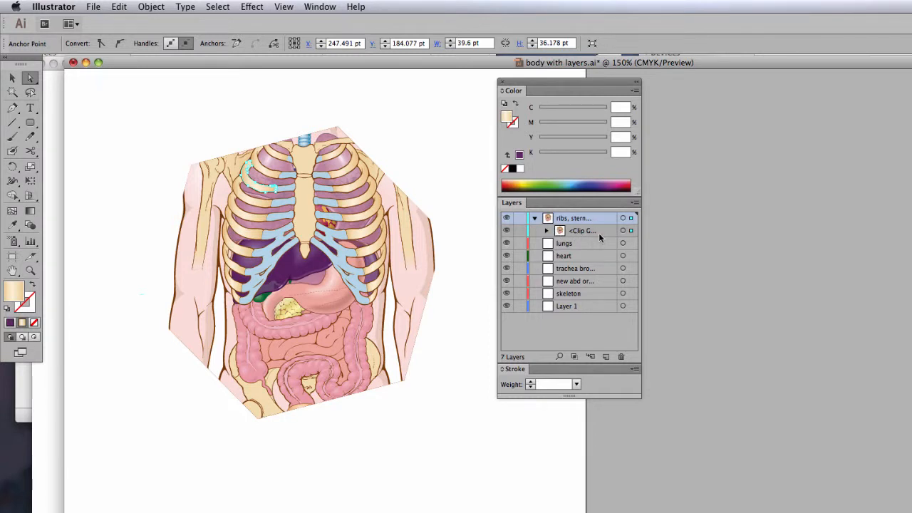
click(547, 231)
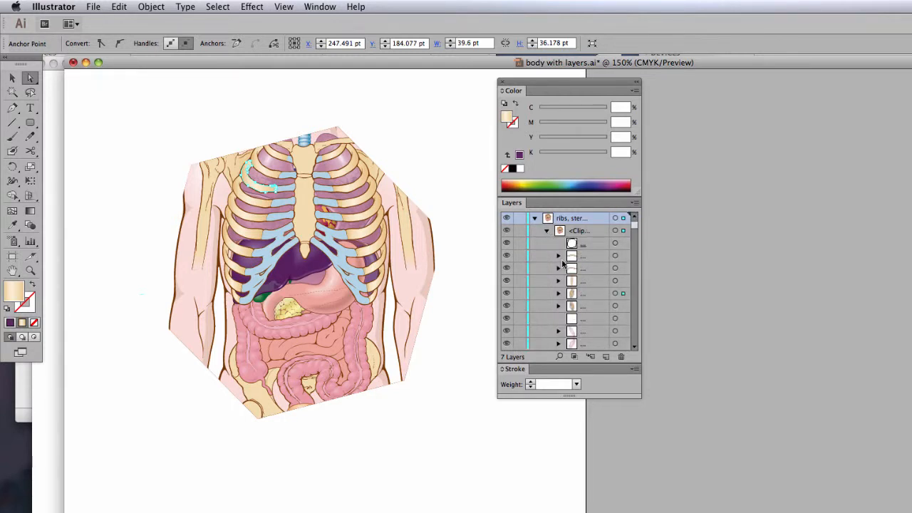
scroll(633, 331, down, 5)
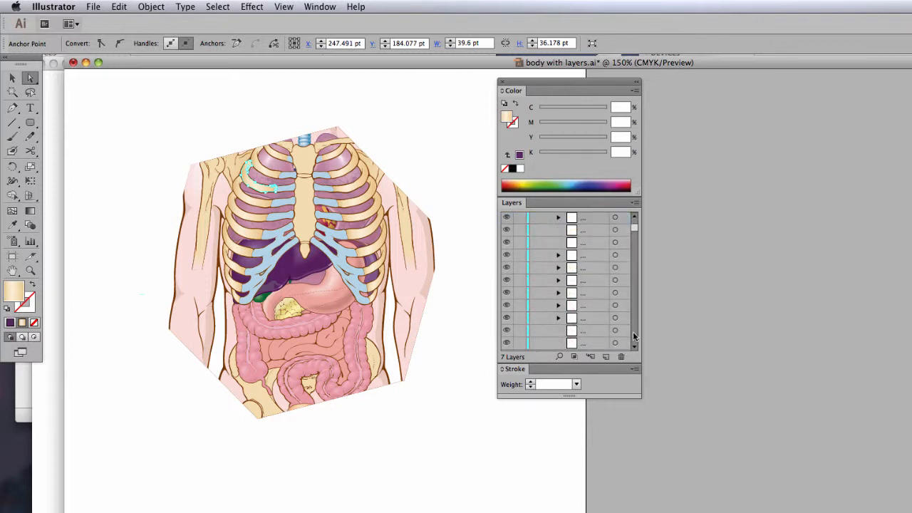
click(634, 333)
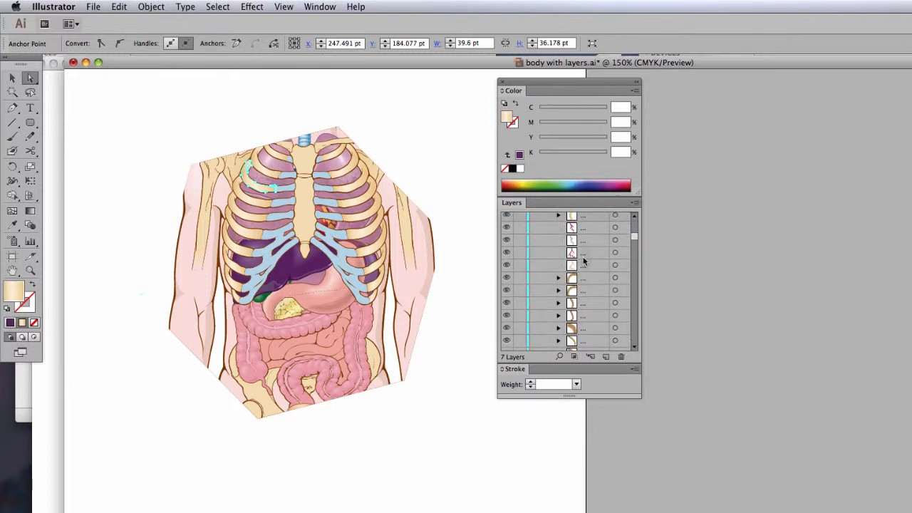
mouse_move(634, 237)
mouse_down()
mouse_move(633, 281)
mouse_move(634, 219)
mouse_up()
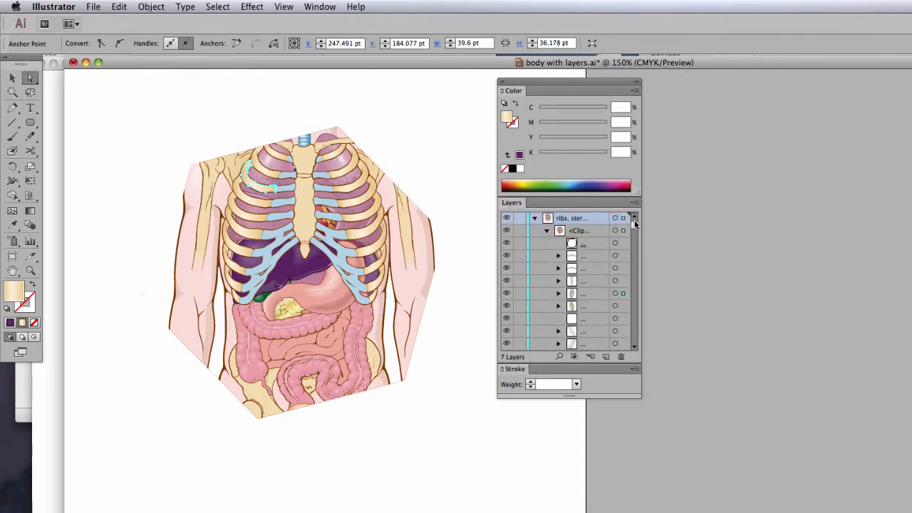
click(547, 231)
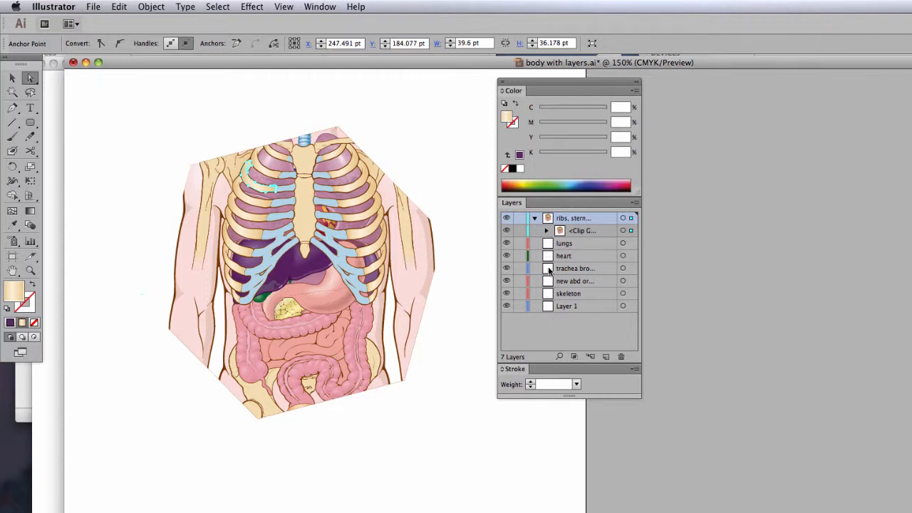
click(534, 218)
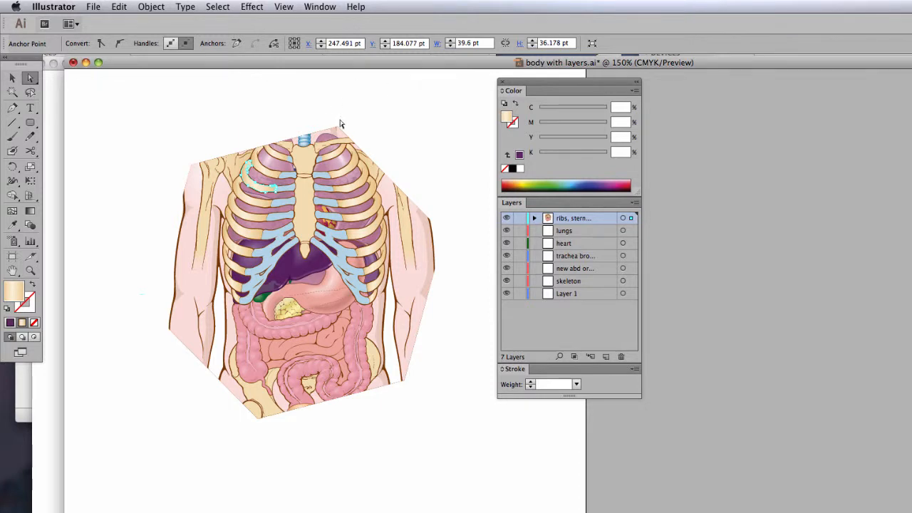
- Reshape the hexagonal clipping path by moving its top, right, left and upper-left anchor points inward to crop the torso more tightly
click(394, 115)
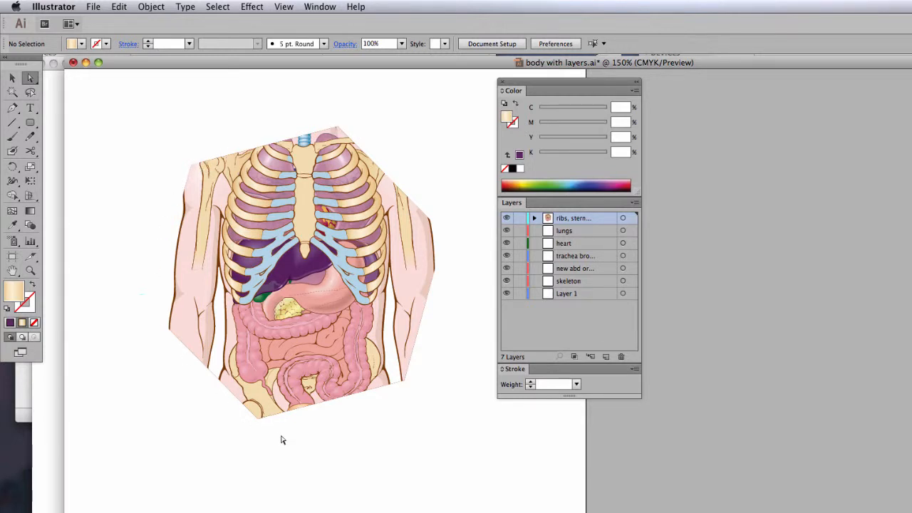
click(339, 131)
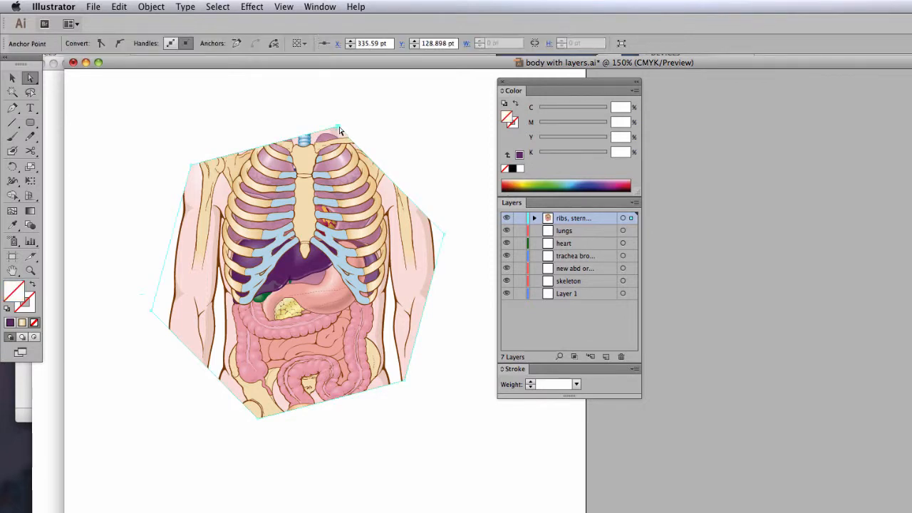
drag(342, 130, 368, 97)
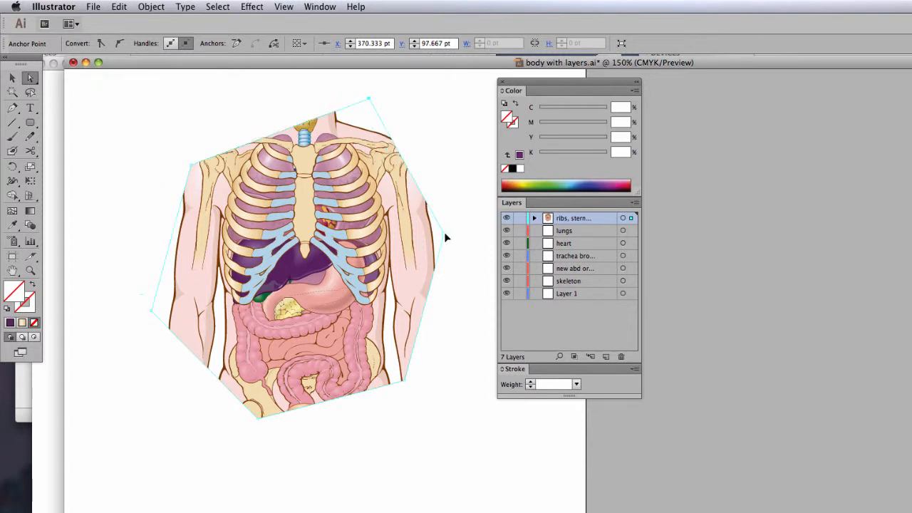
drag(443, 234, 407, 258)
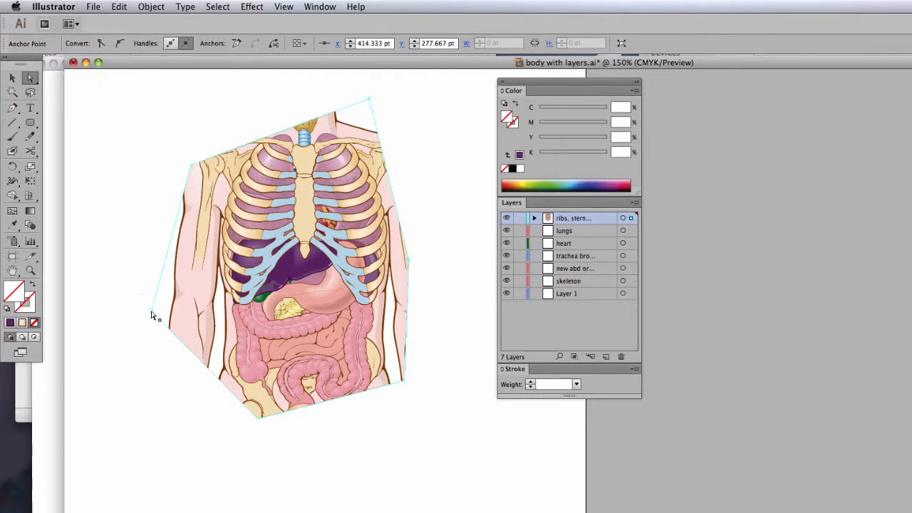
drag(151, 310, 187, 308)
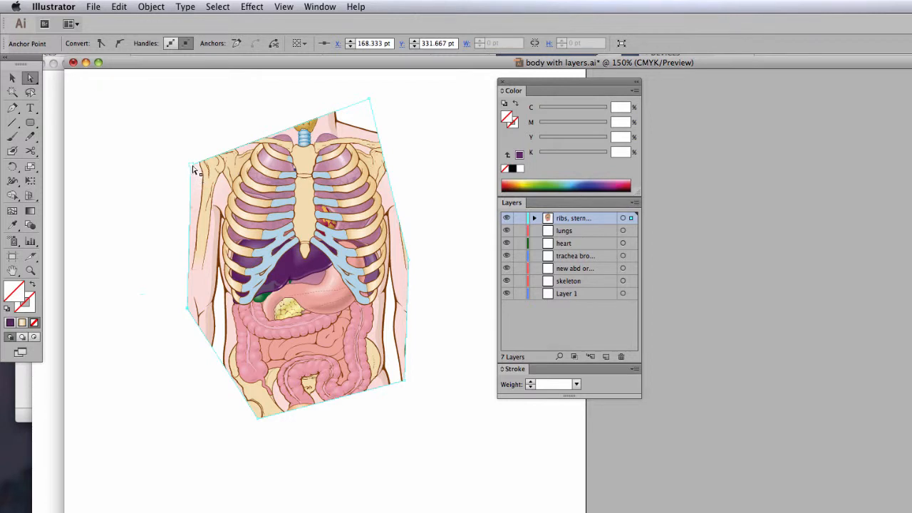
drag(209, 193, 220, 192)
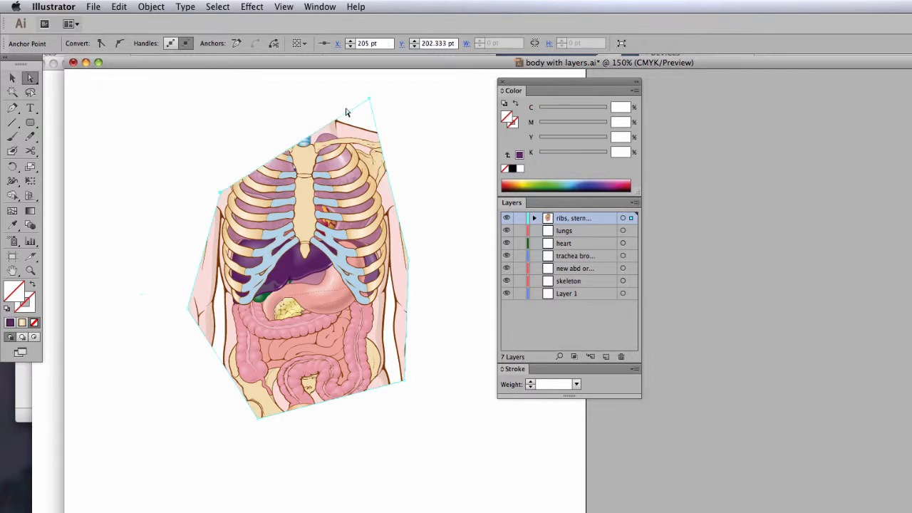
drag(369, 102, 349, 166)
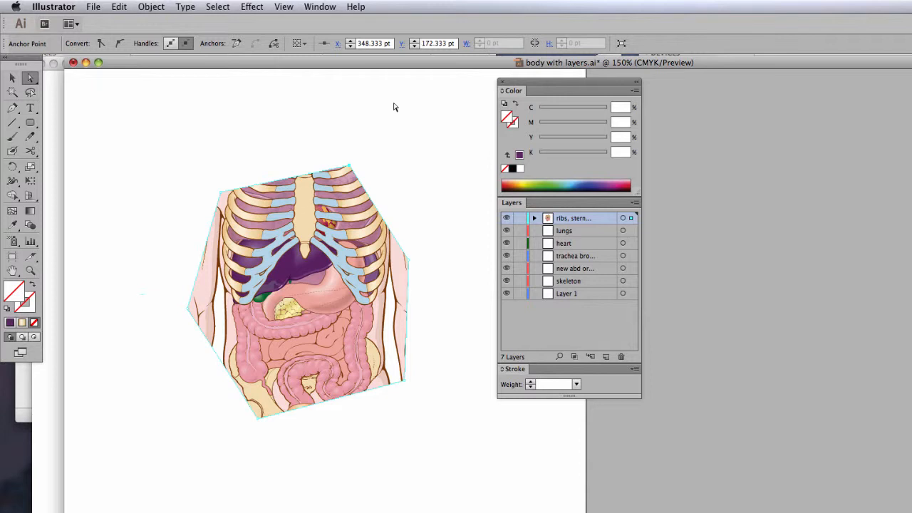
- Close body with layers.ai and magnify the upper-left corner of the tissue illustration in Masks 1.ai to 600%
click(72, 63)
click(583, 339)
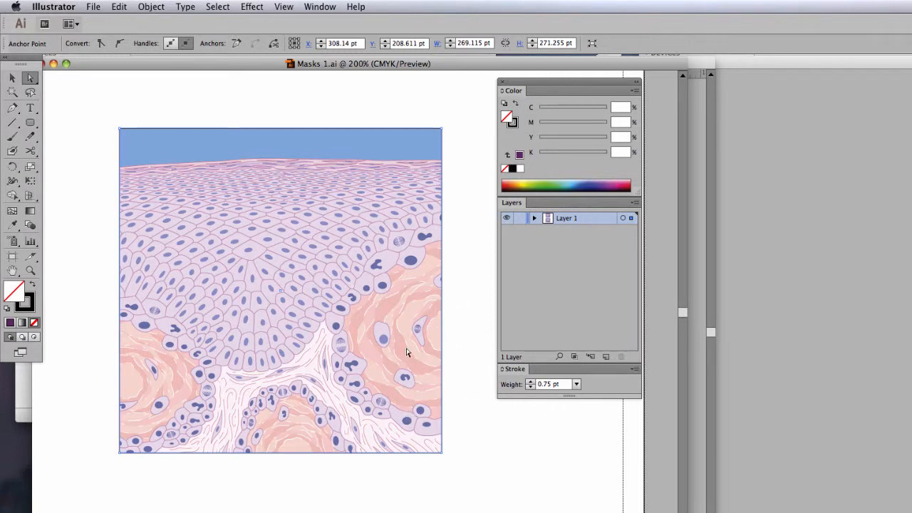
click(119, 210)
click(353, 278)
click(393, 316)
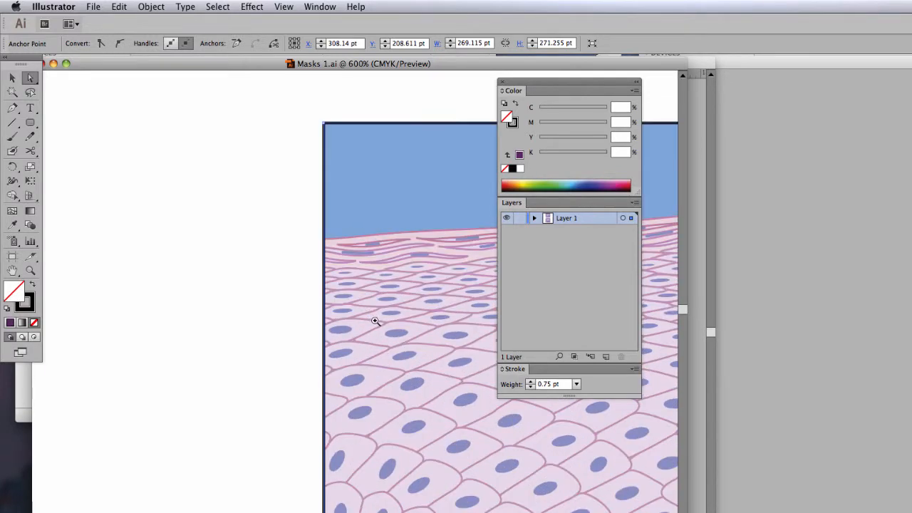
- Directly select individual cells and the clipping frame along the masked tissue's left edge to examine paths extending beyond the mask, then deselect
drag(372, 320, 201, 203)
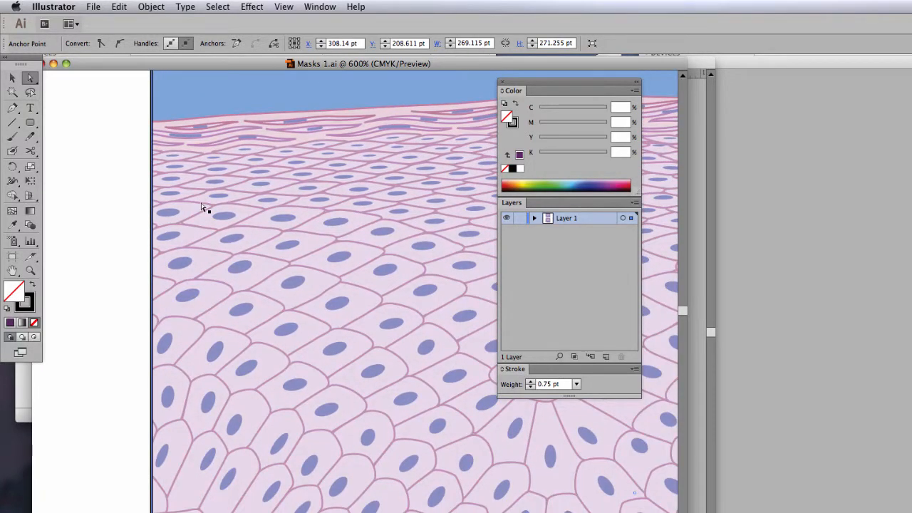
click(193, 173)
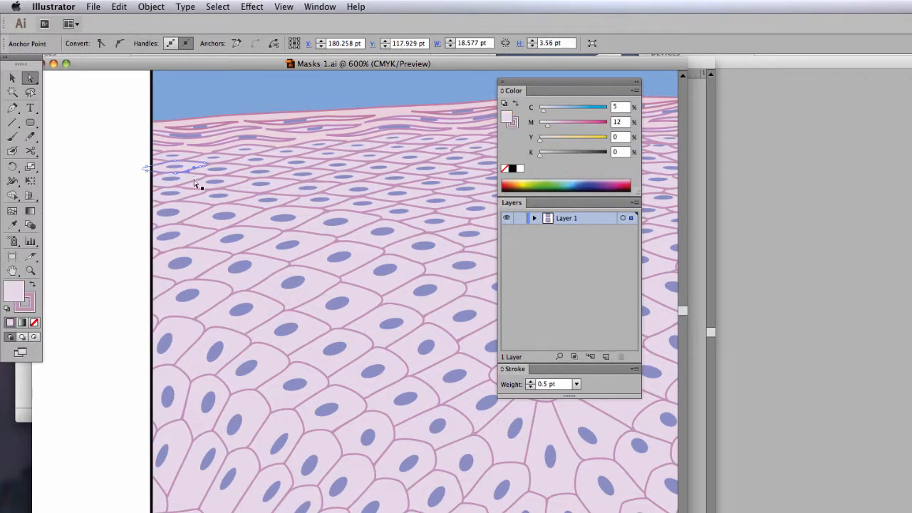
drag(195, 181, 209, 342)
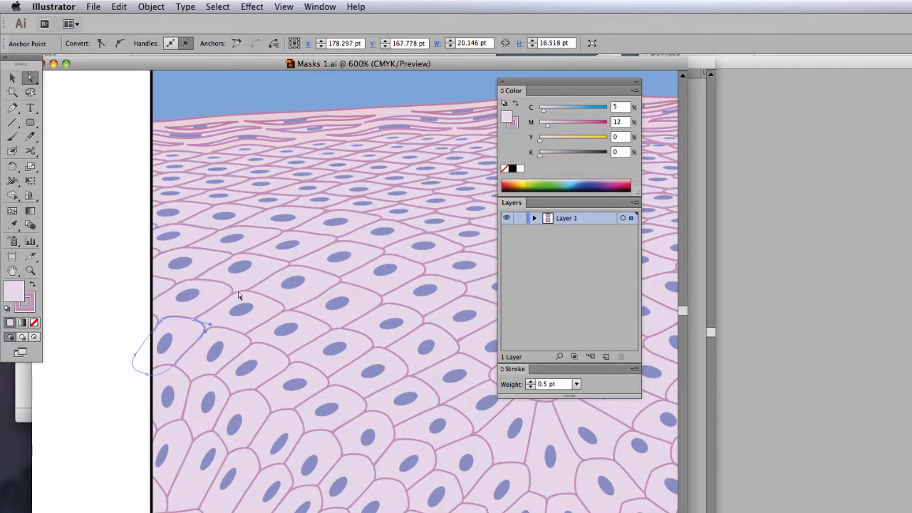
click(140, 105)
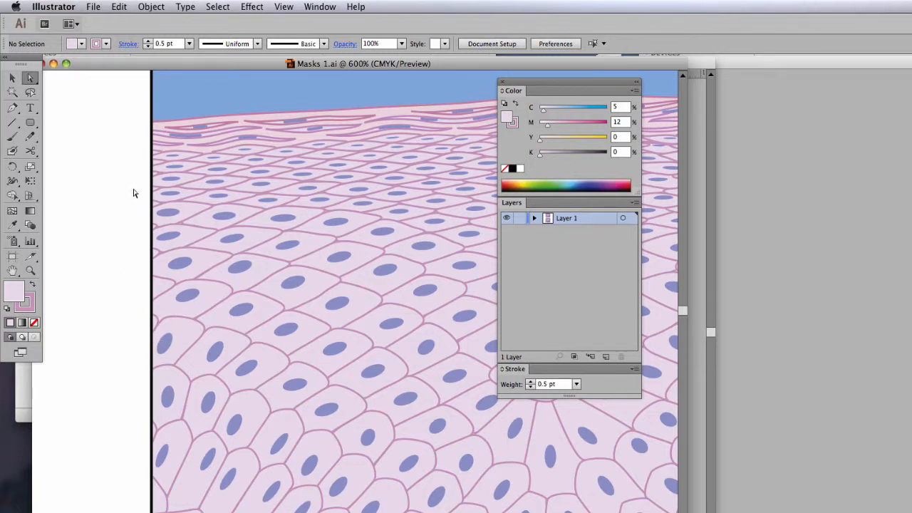
click(152, 107)
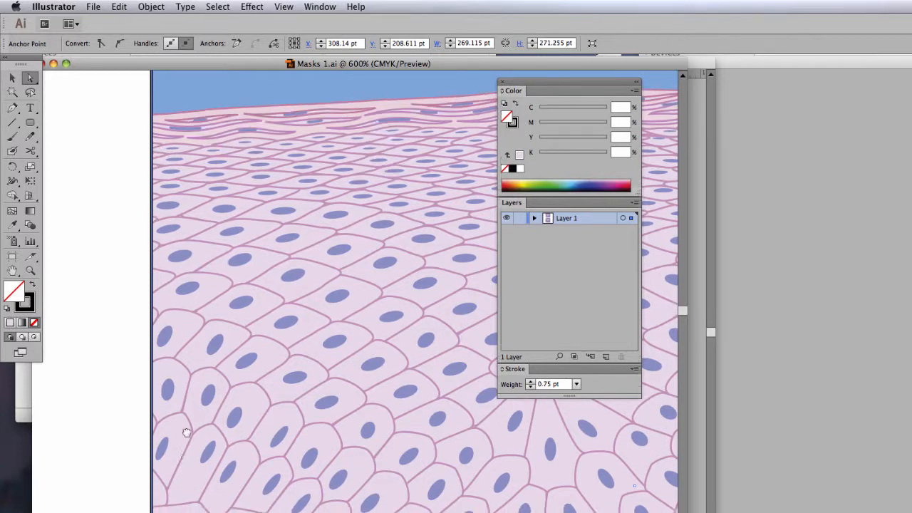
scroll(182, 438, down, 10)
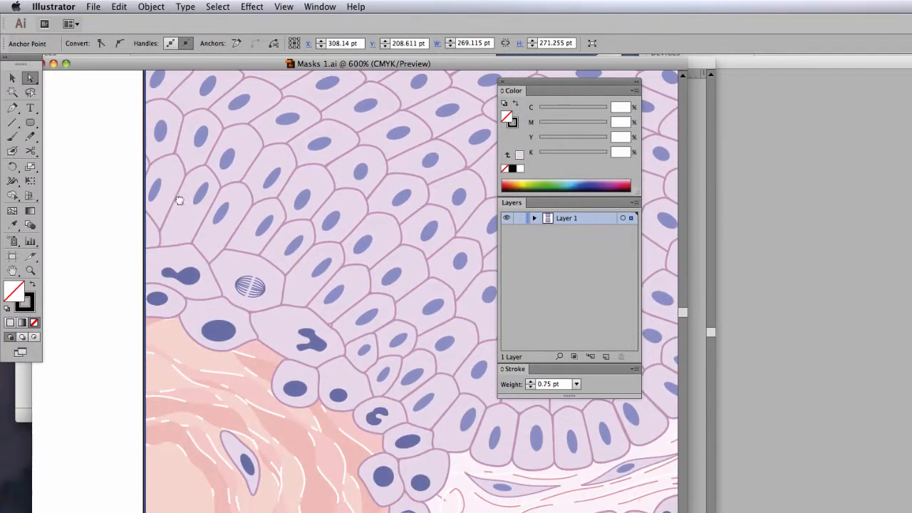
click(124, 232)
- Show the complete unmasked tissue copy below at 200% and reposition the floating panel group to clear space beside it
alt+super+click(256, 239)
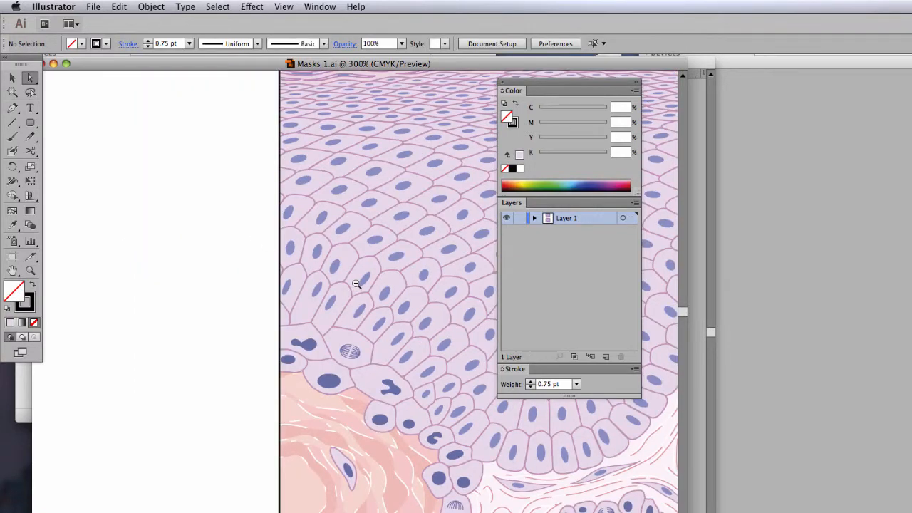
alt+super+click(356, 284)
alt+super+click(409, 328)
drag(422, 374, 325, 189)
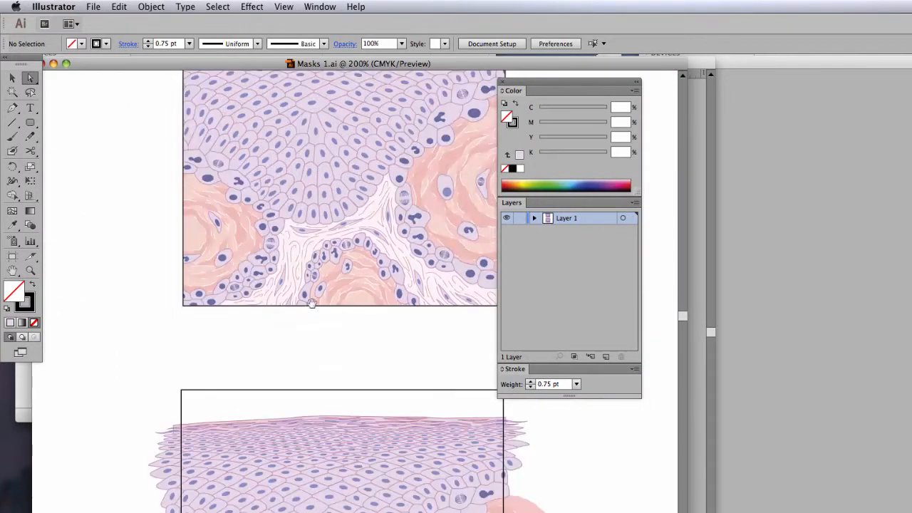
drag(312, 353, 260, 158)
drag(288, 339, 276, 248)
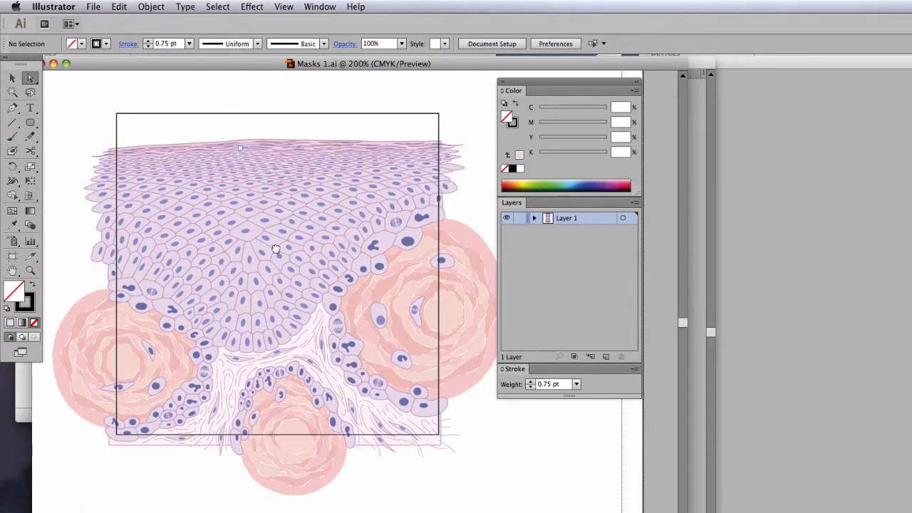
drag(525, 81, 540, 83)
drag(388, 189, 400, 159)
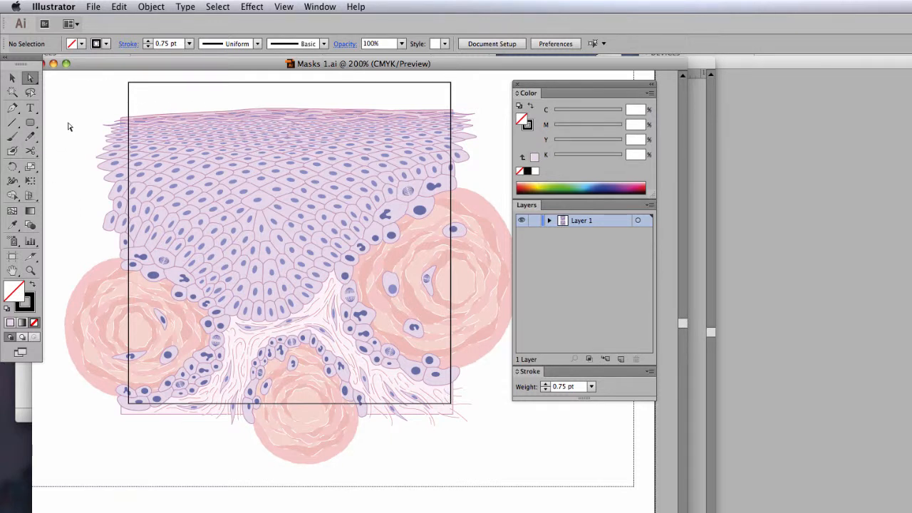
- Select all of the unmasked tissue artwork with its square frame and make a clipping mask, then deselect
click(11, 79)
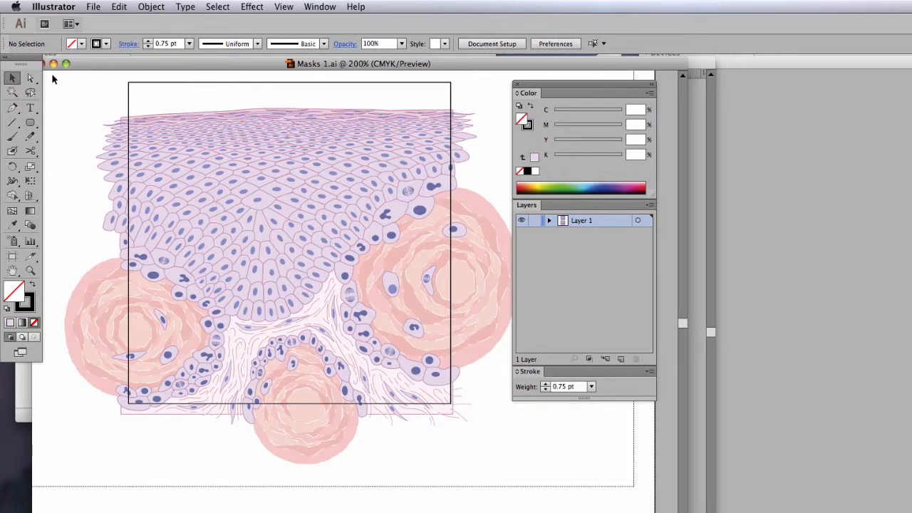
drag(52, 75, 546, 470)
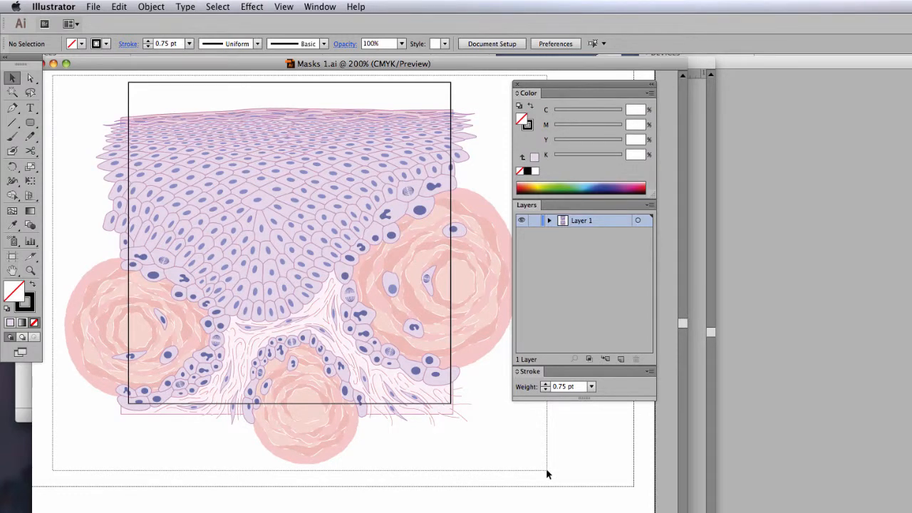
drag(546, 469, 546, 469)
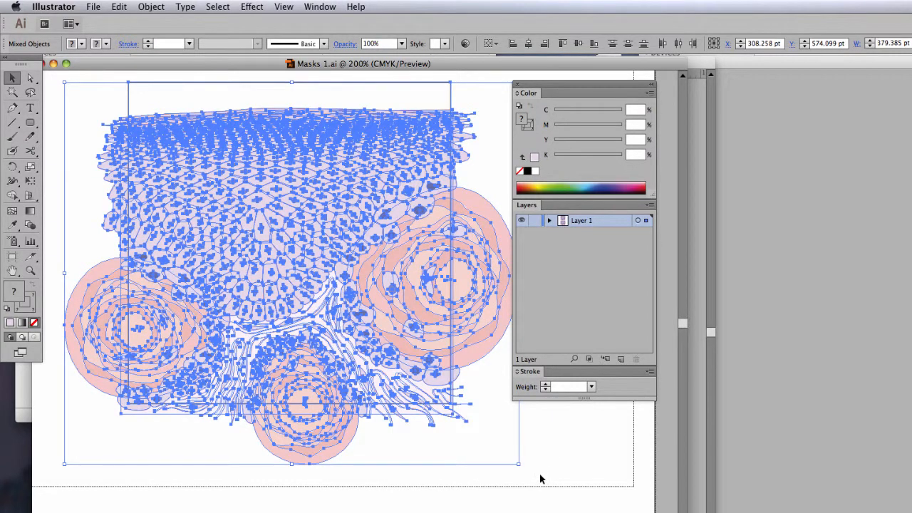
click(152, 6)
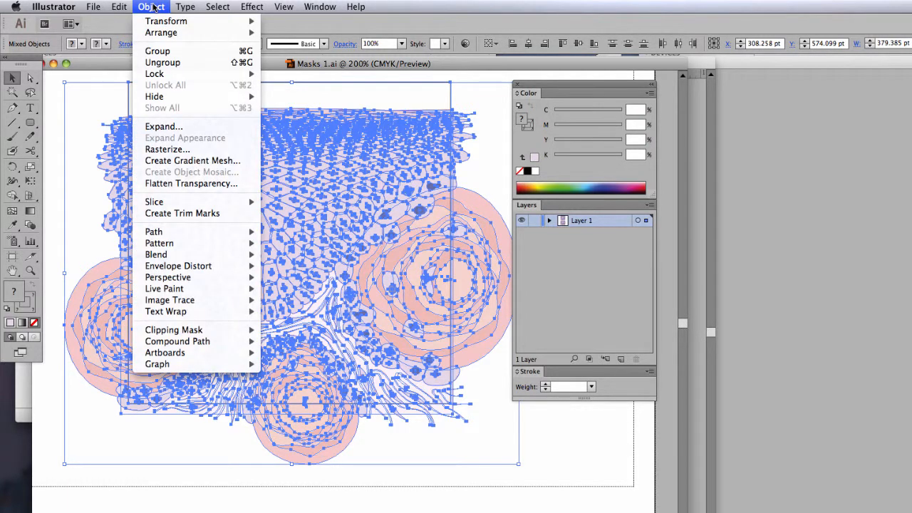
mouse_move(206, 331)
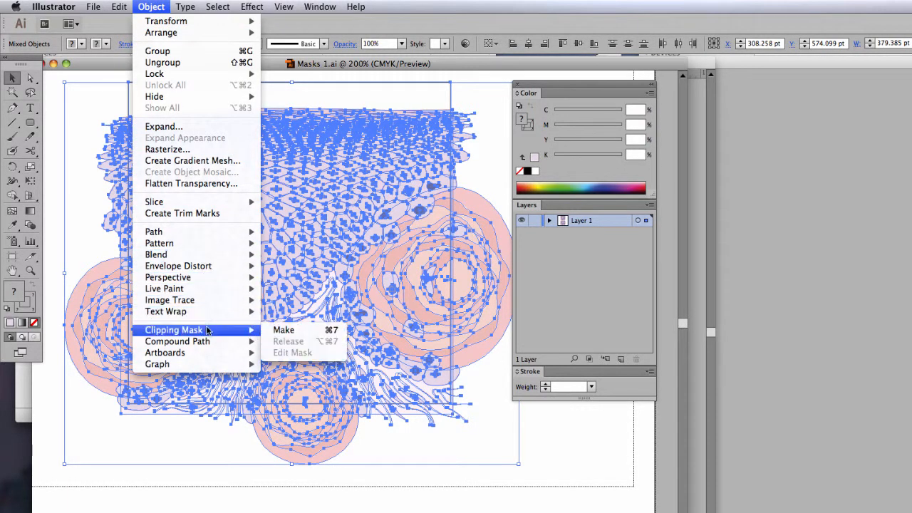
click(285, 330)
click(96, 114)
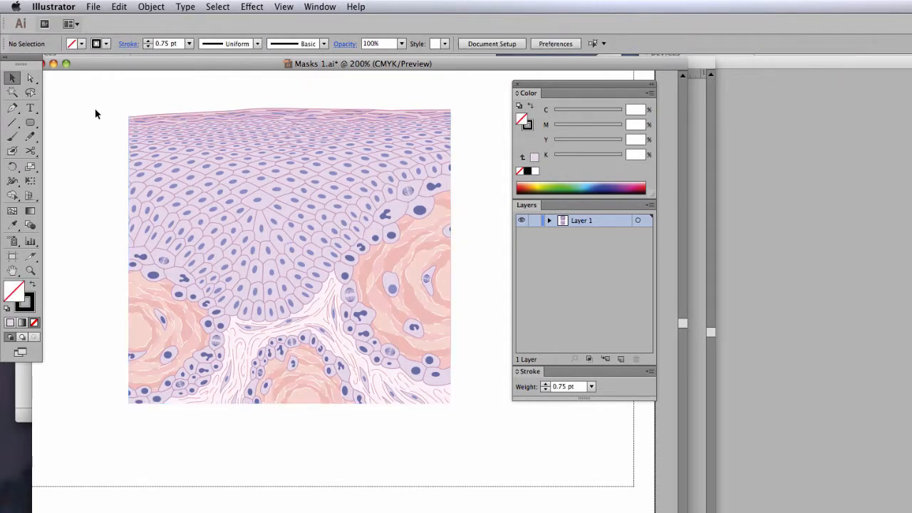
- Compare both masked illustrations, then directly select the lower clipping frame and fill it with 15% cyan and 5% magenta
scroll(184, 209, up, 10)
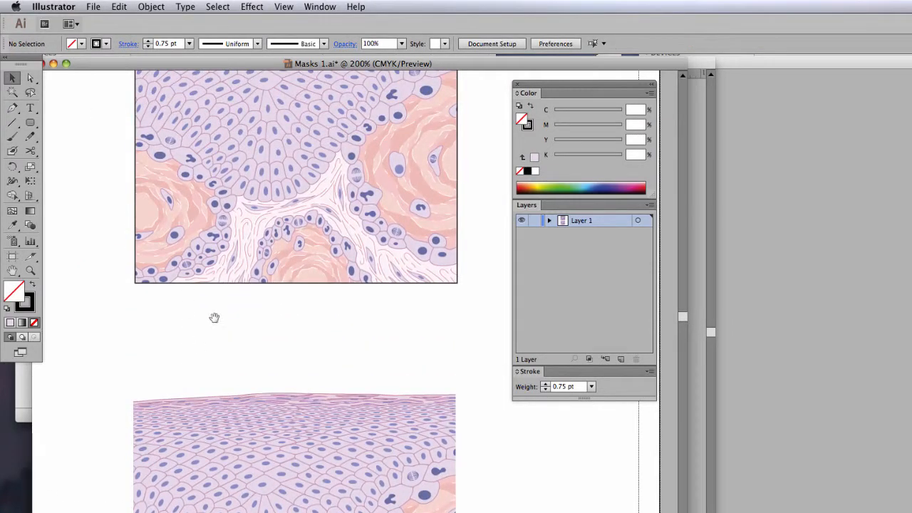
scroll(211, 326, up, 2)
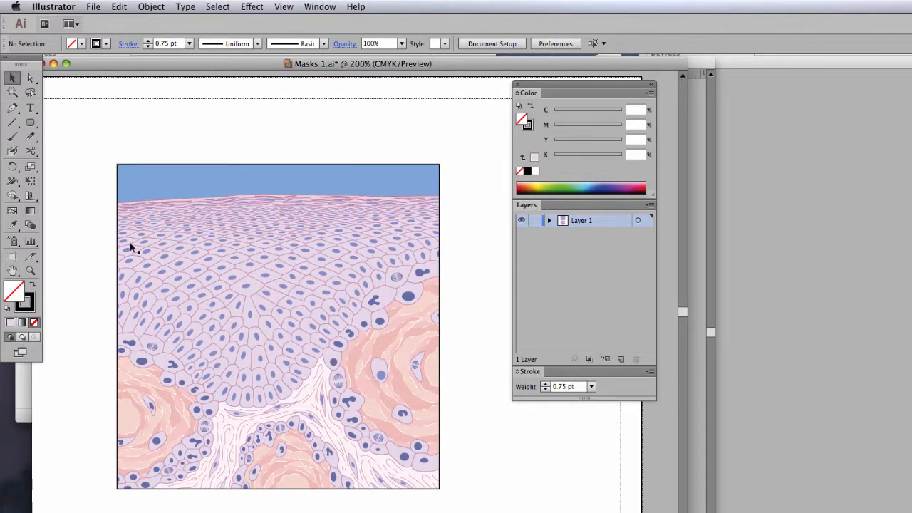
scroll(249, 320, down, 8)
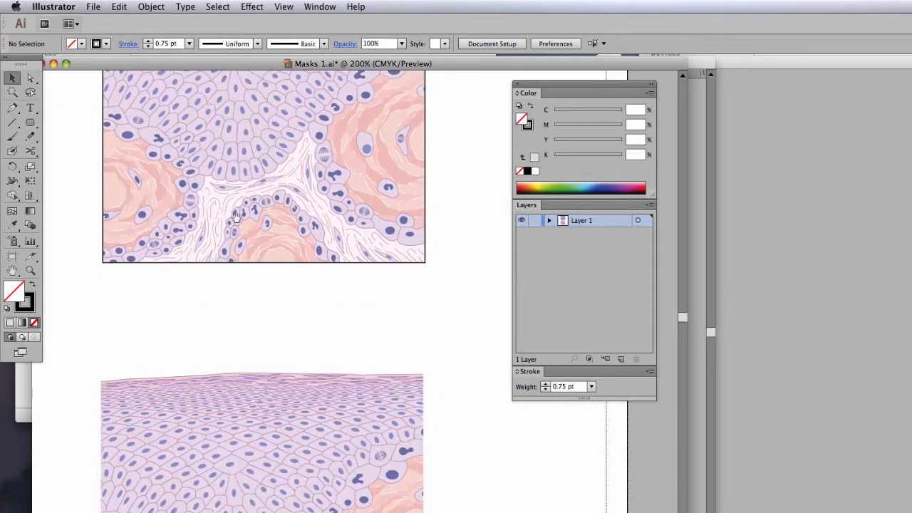
scroll(236, 216, down, 7)
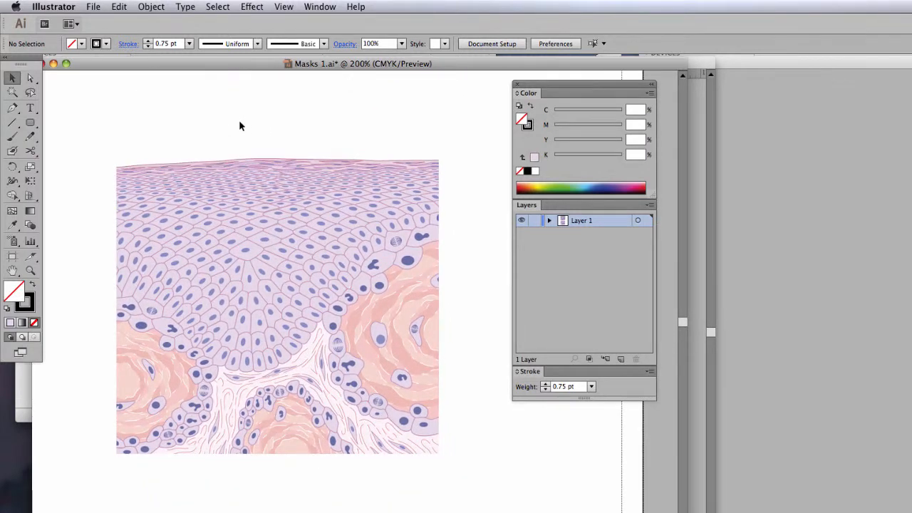
click(29, 76)
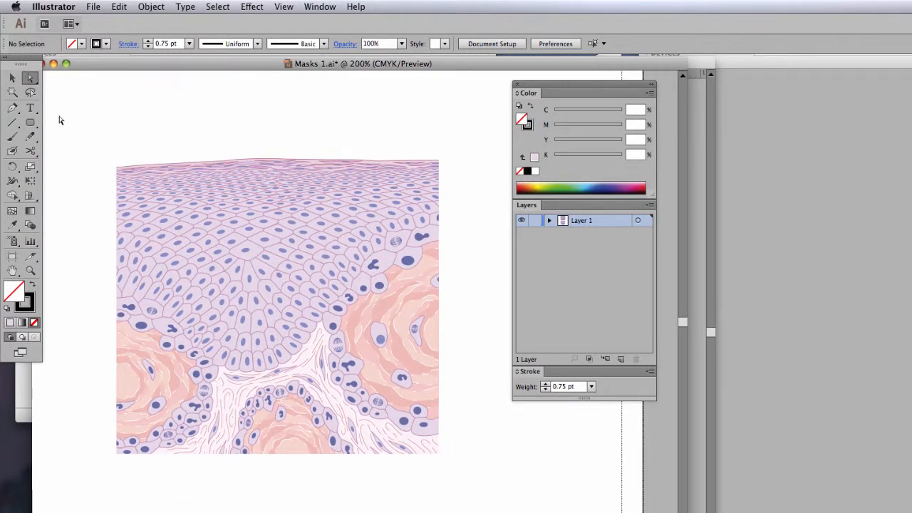
drag(68, 109, 144, 176)
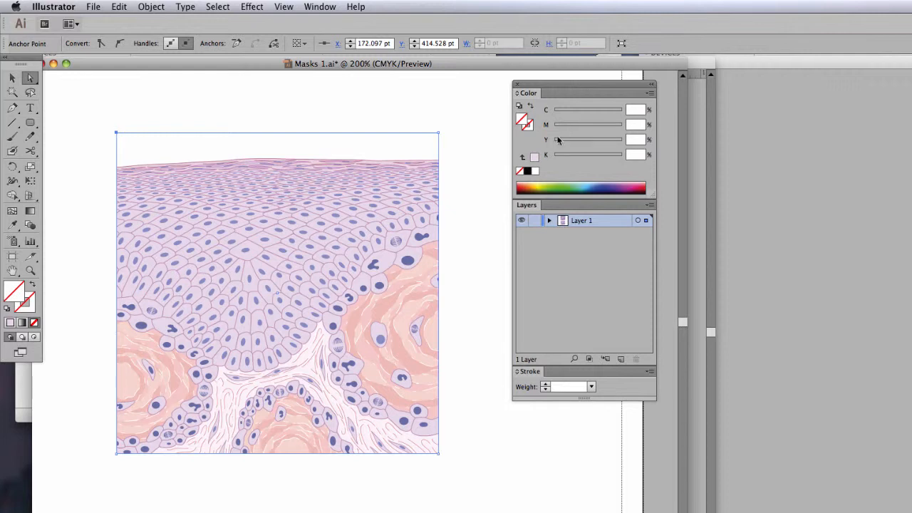
click(535, 171)
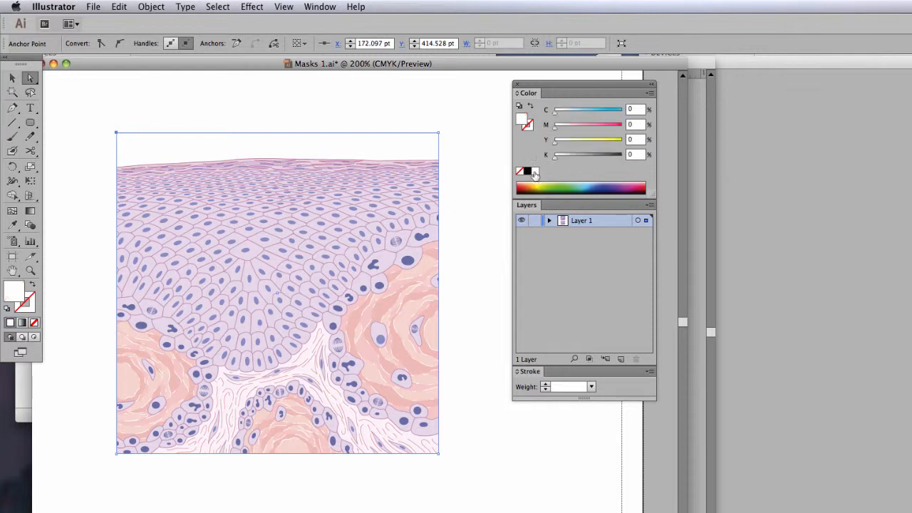
click(636, 109)
text(15)
key(Tab)
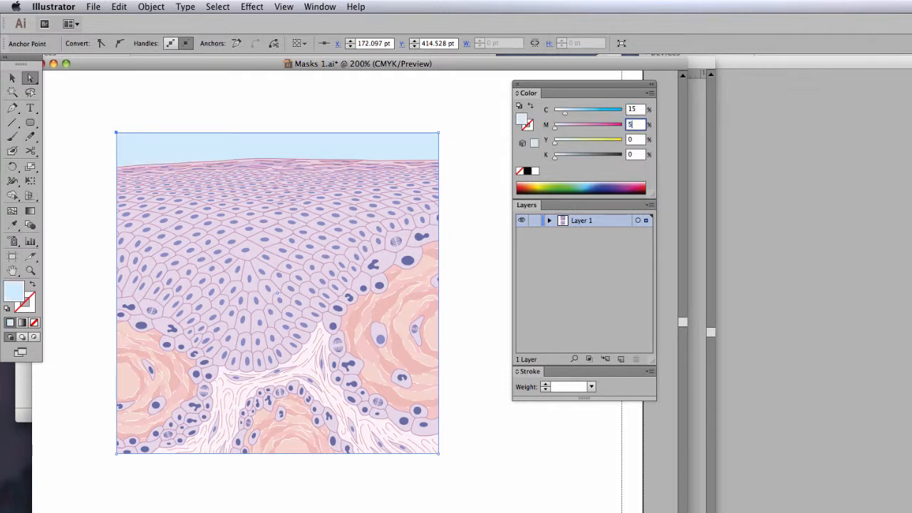
key(Return)
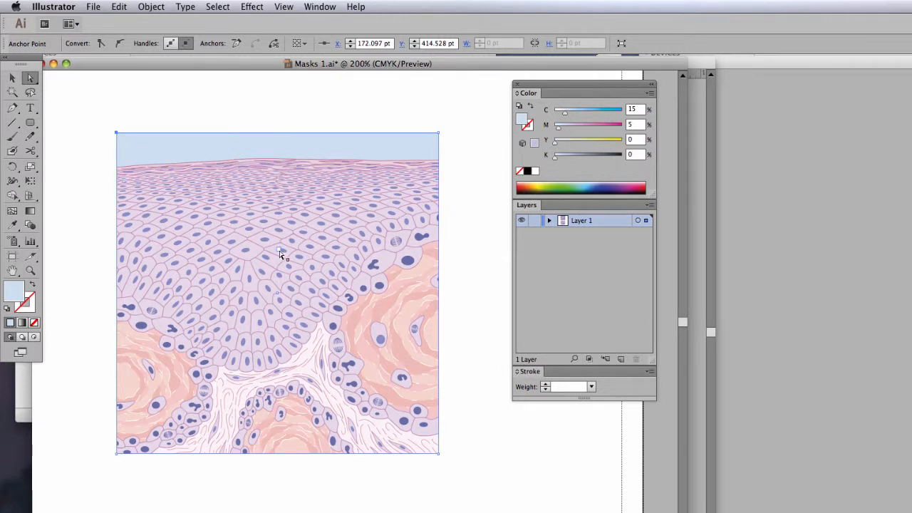
- Give the lower clipping frame a black 1 pt stroke and deselect it
click(528, 127)
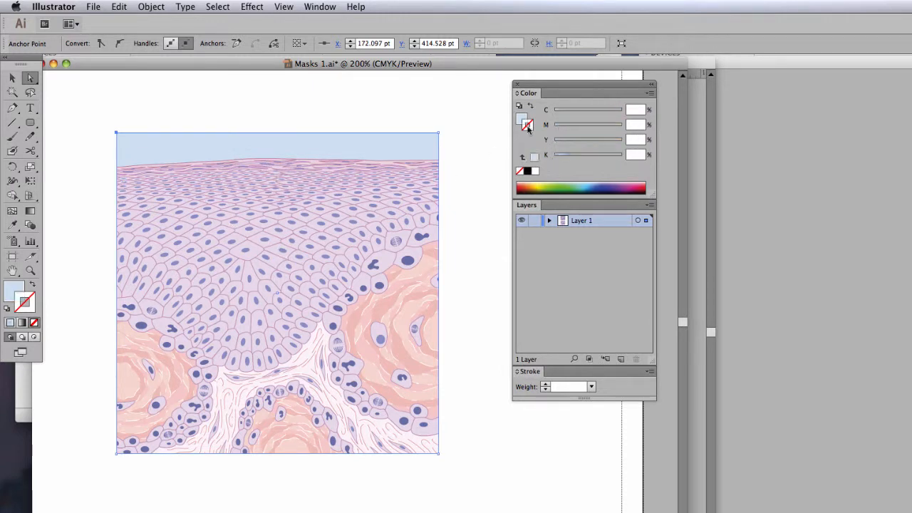
click(527, 171)
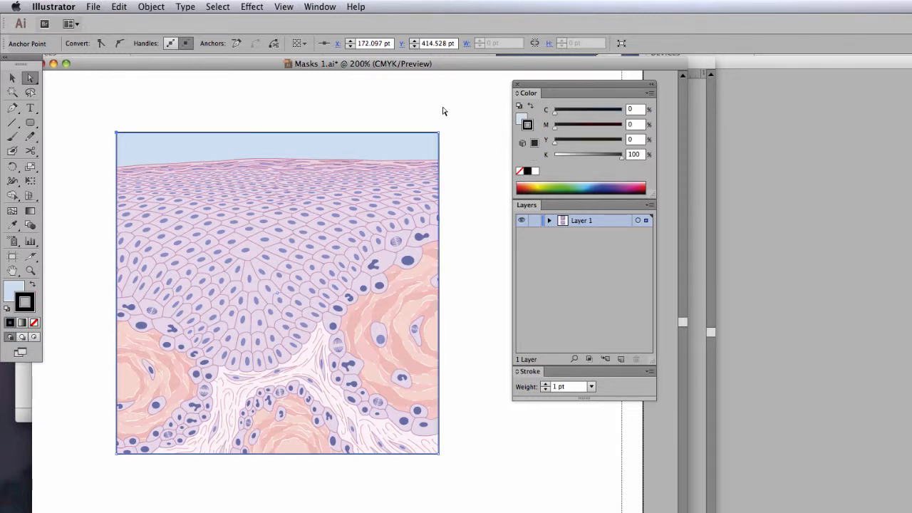
click(452, 129)
- Undo the clipping frame's stroke and fill and the clipping mask itself
key(super+z)
key(super+z)
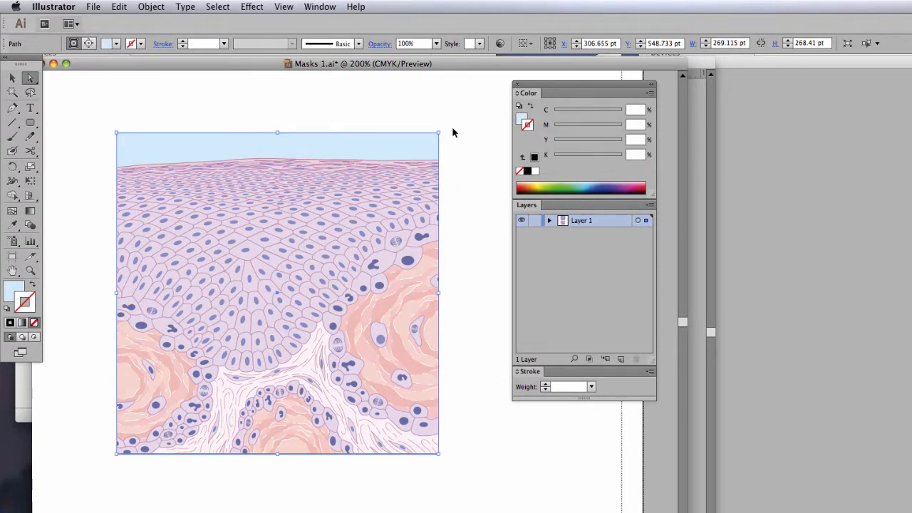
key(super+z)
key(super+z)
key(super+z)
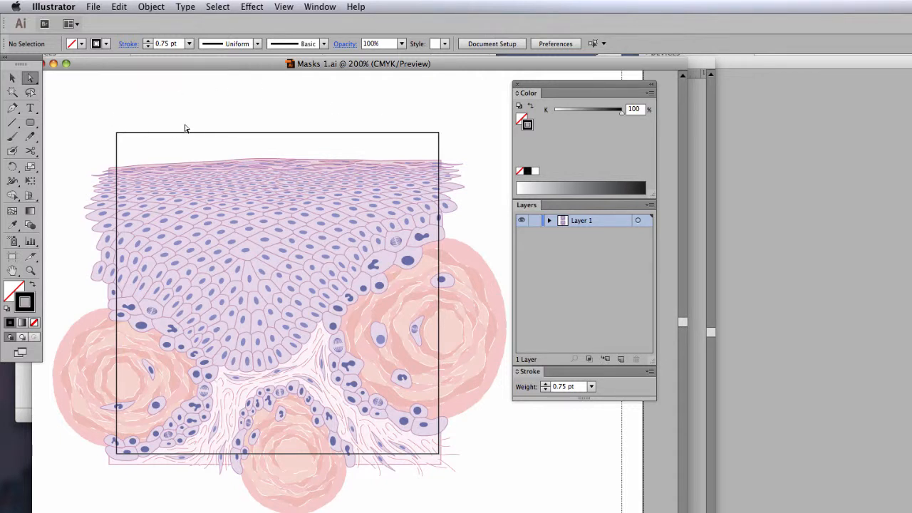
- Directly select the square frame over the unmasked tissue and delete it
click(212, 101)
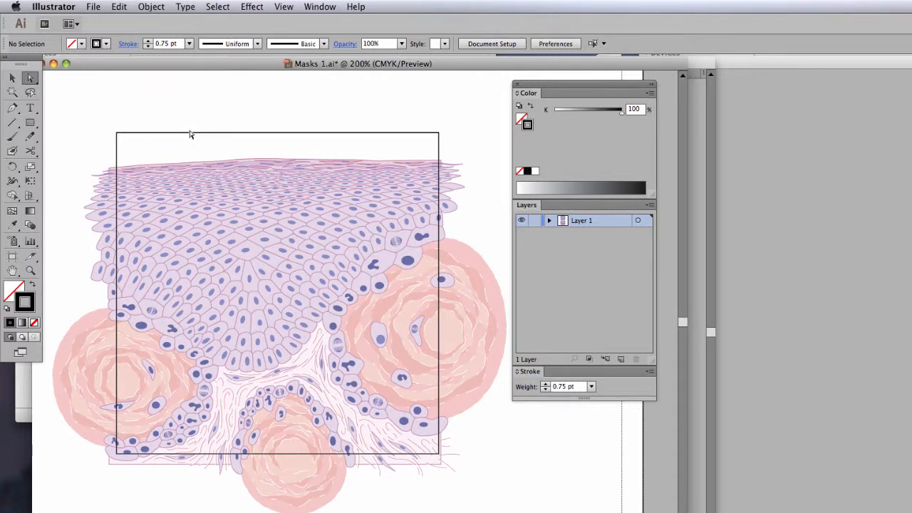
click(189, 133)
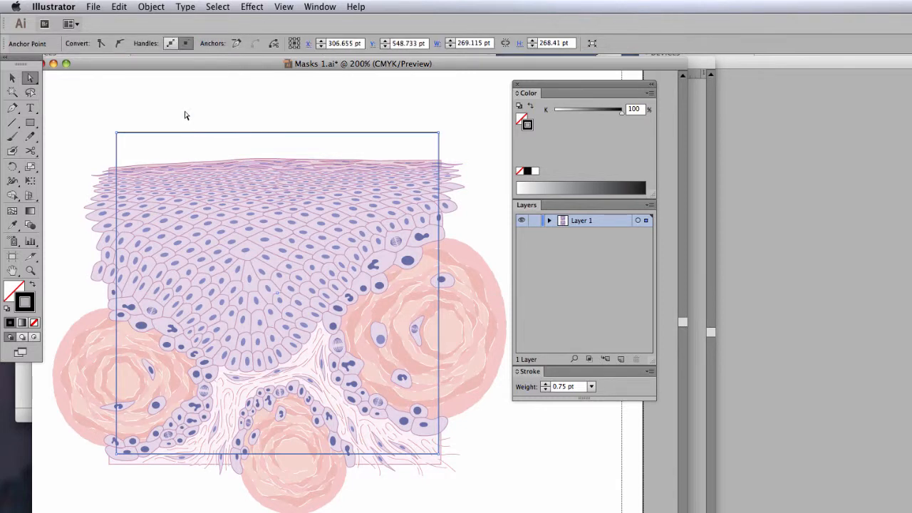
click(184, 115)
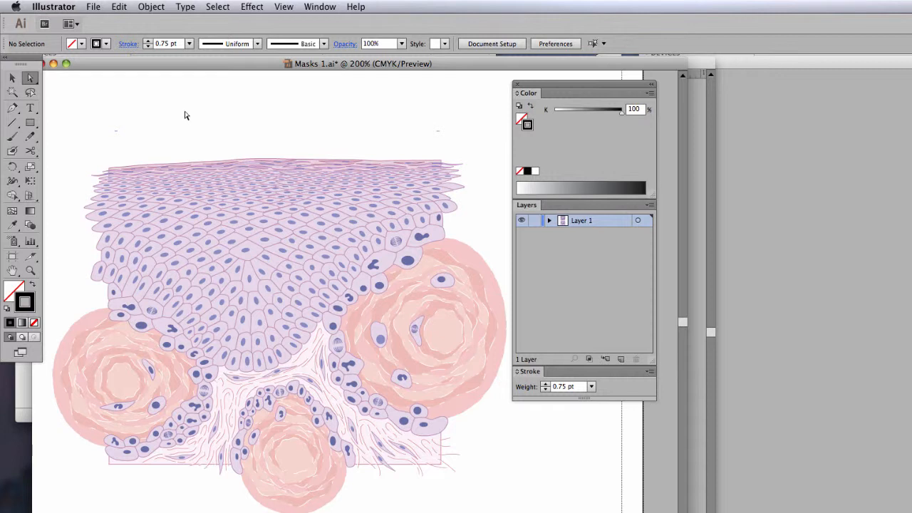
- Draw a 22p0 by 22p0 square over the tissue illustration and shift it slightly downward
click(29, 124)
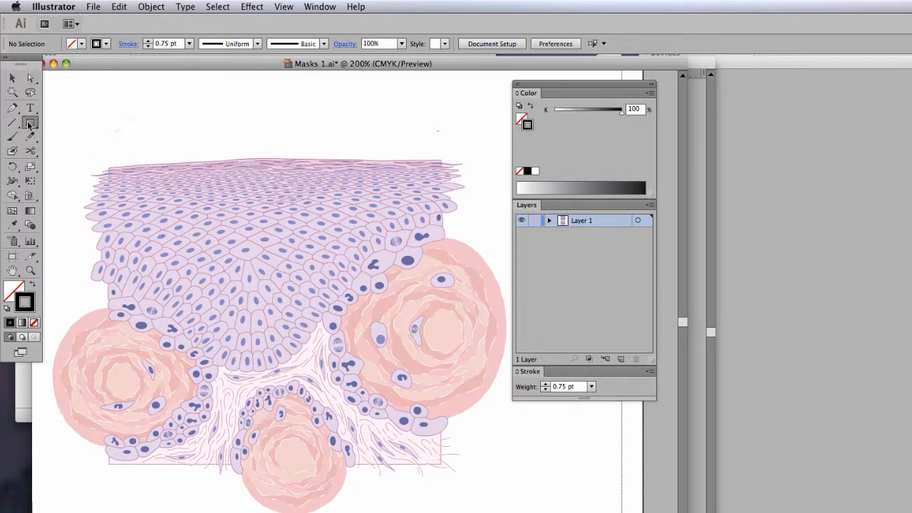
click(115, 132)
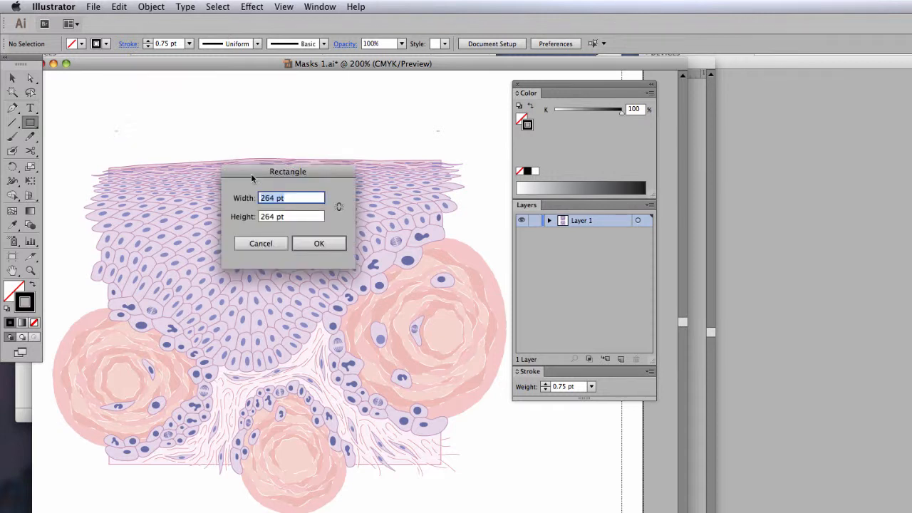
drag(251, 173, 249, 116)
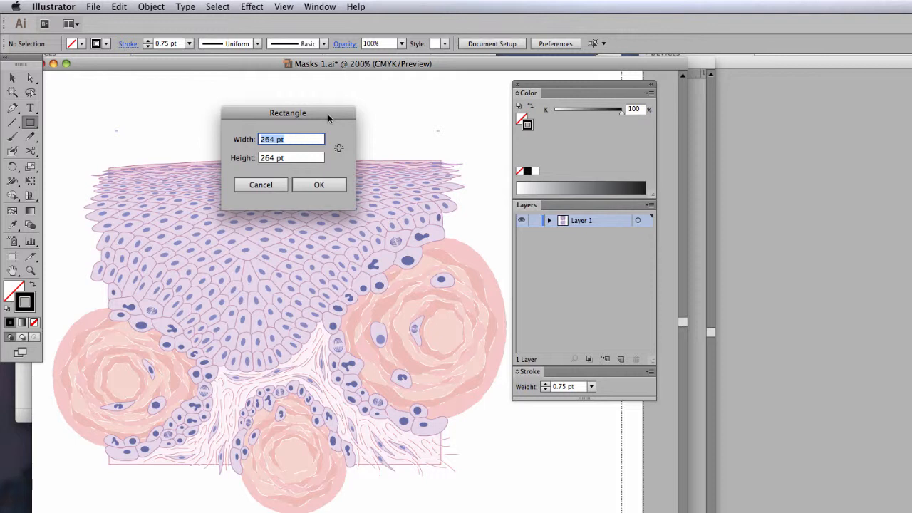
text(22p0)
key(Tab)
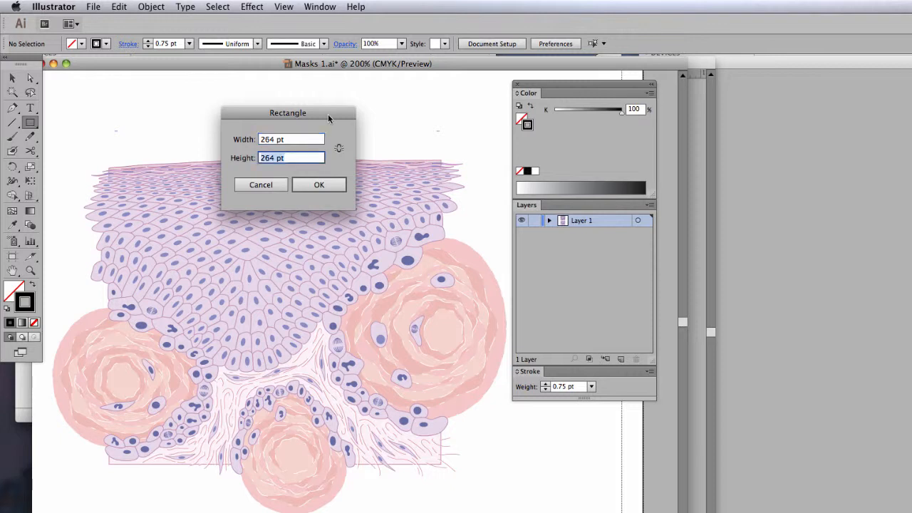
text(22p0)
click(318, 185)
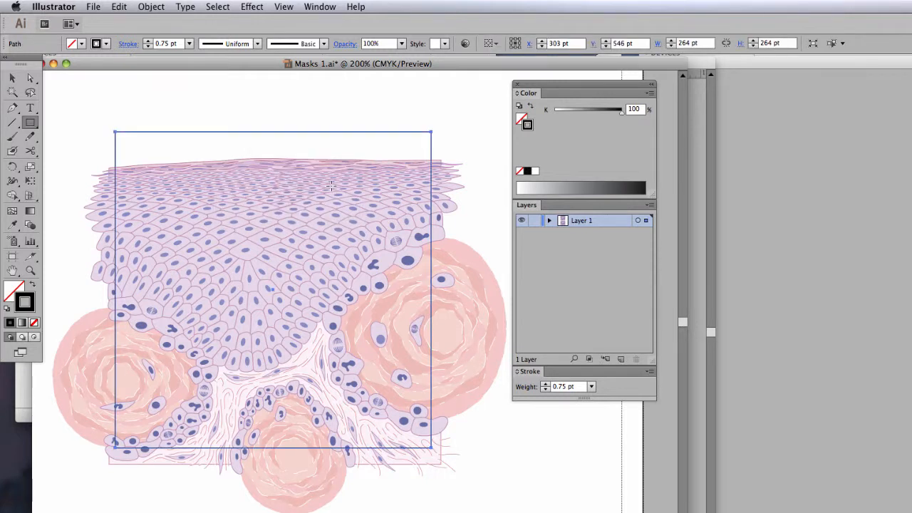
click(30, 78)
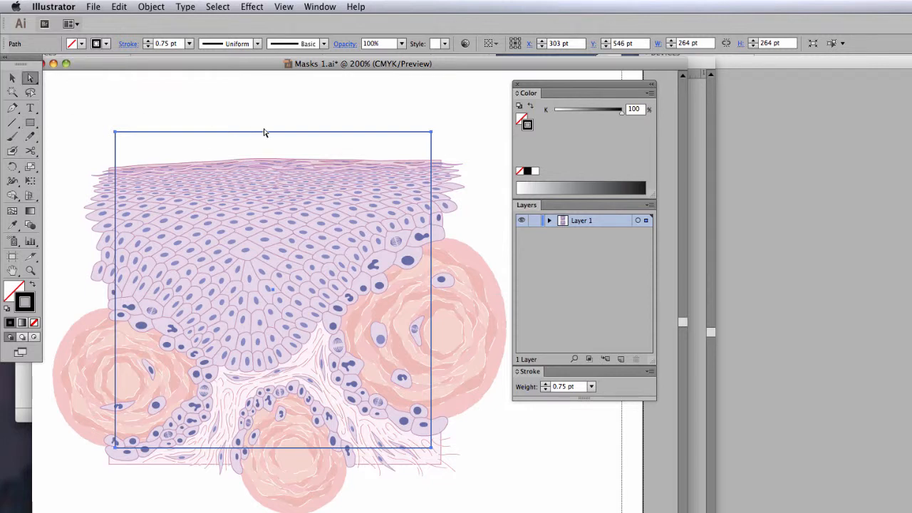
drag(263, 136, 262, 143)
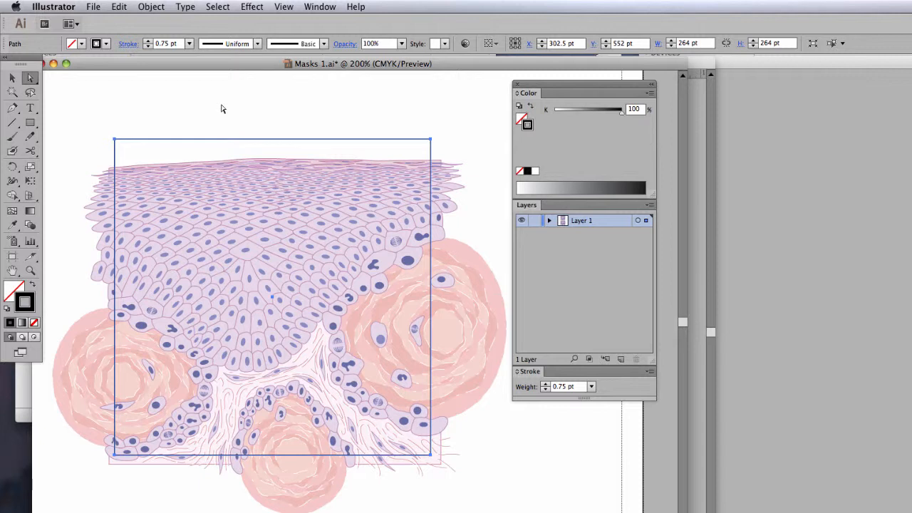
- Select the square together with the tissue artwork, make a clipping mask from them and deselect it
key(v)
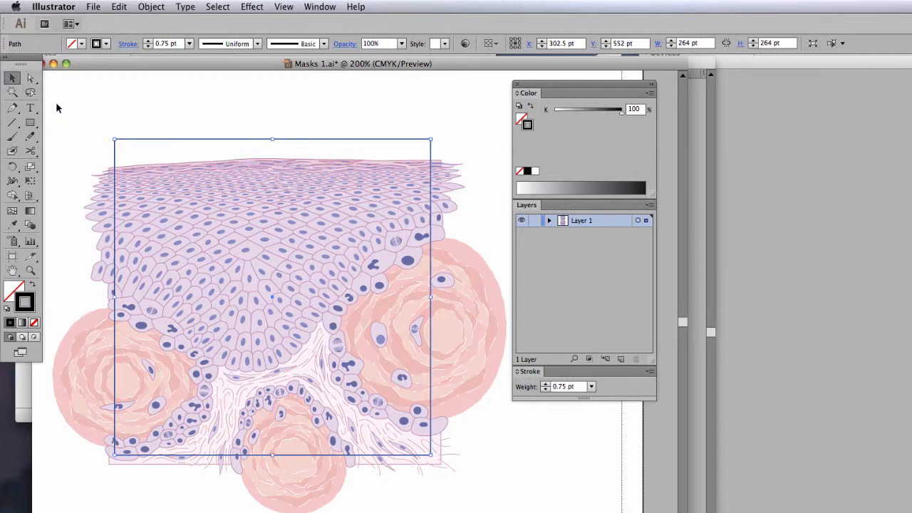
drag(52, 95, 521, 512)
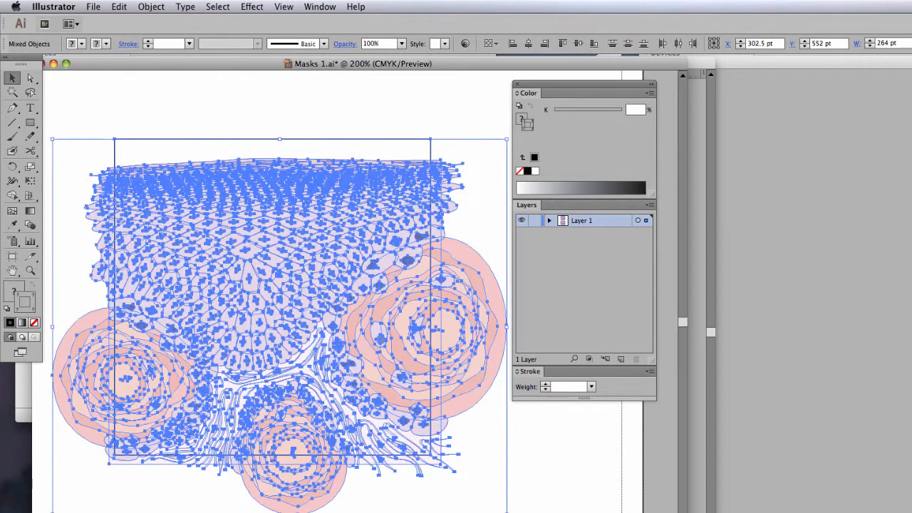
click(150, 8)
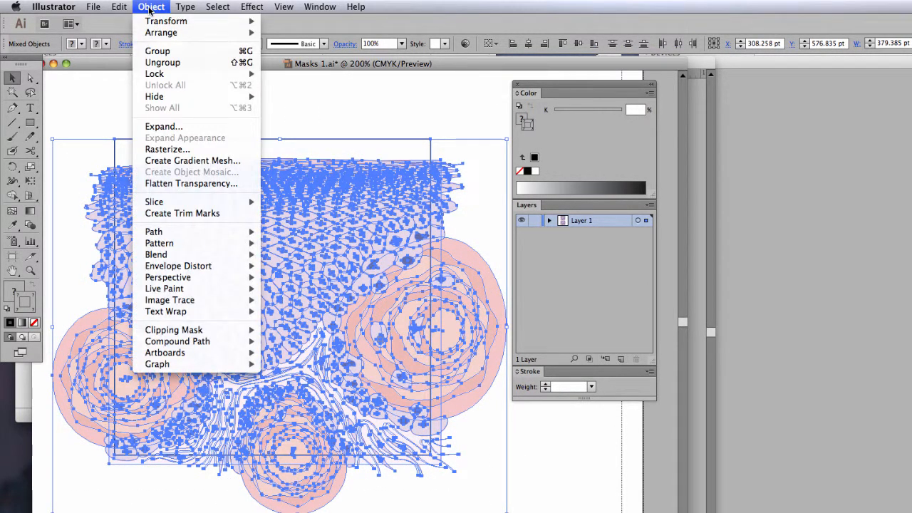
mouse_move(198, 331)
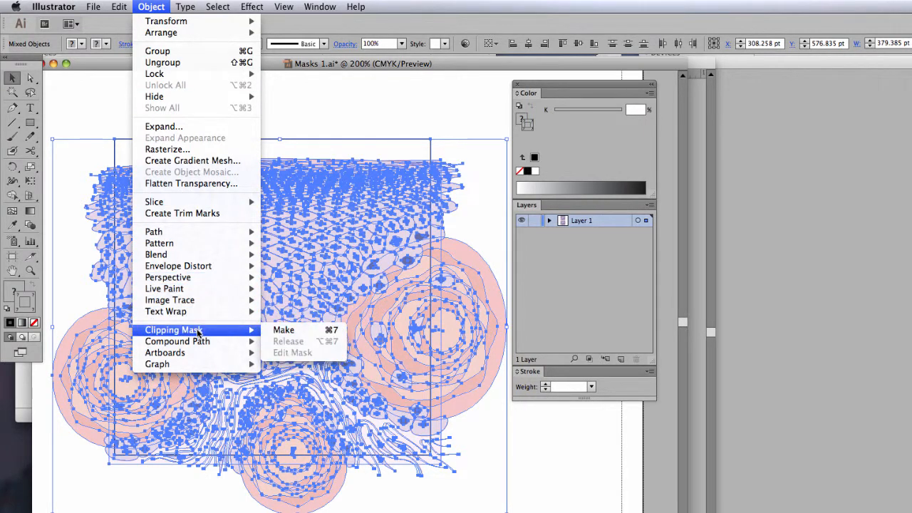
click(260, 330)
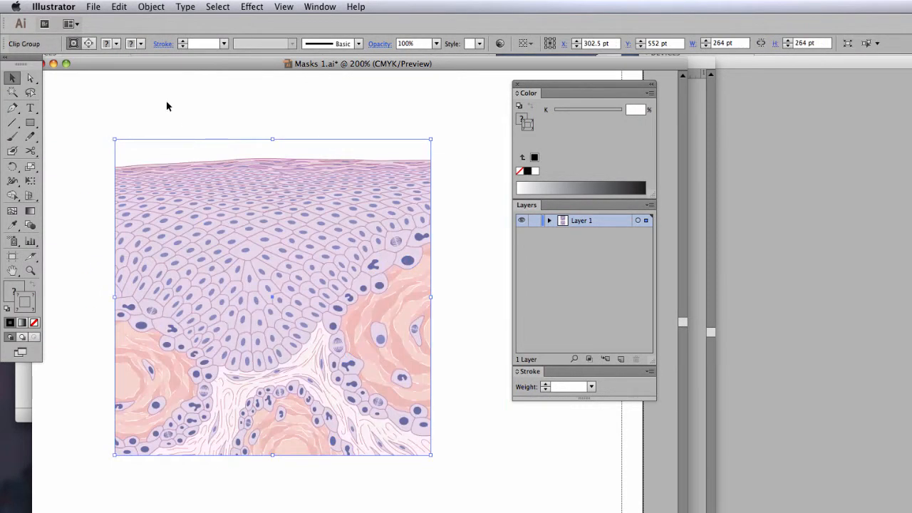
click(167, 104)
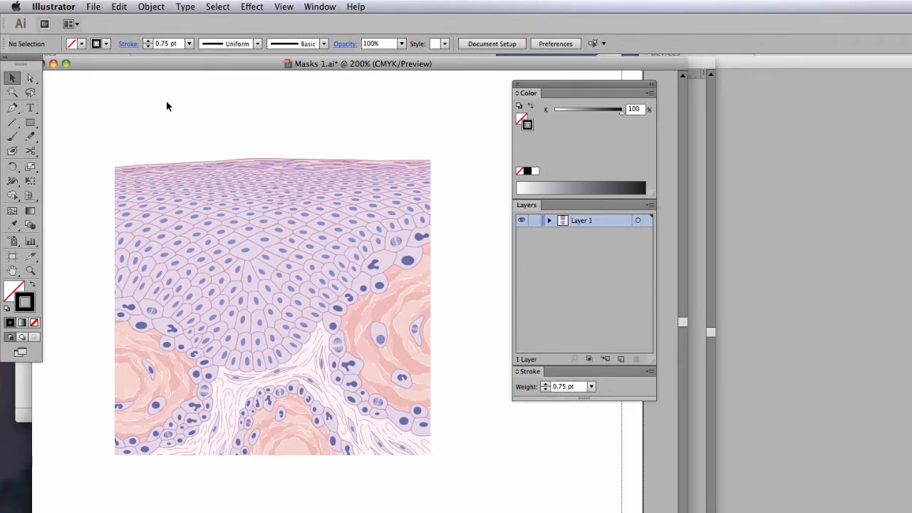
- Directly select the clipping frame and fill it with a CMYK colour of 30% cyan and 15% magenta
click(31, 79)
drag(194, 115, 239, 156)
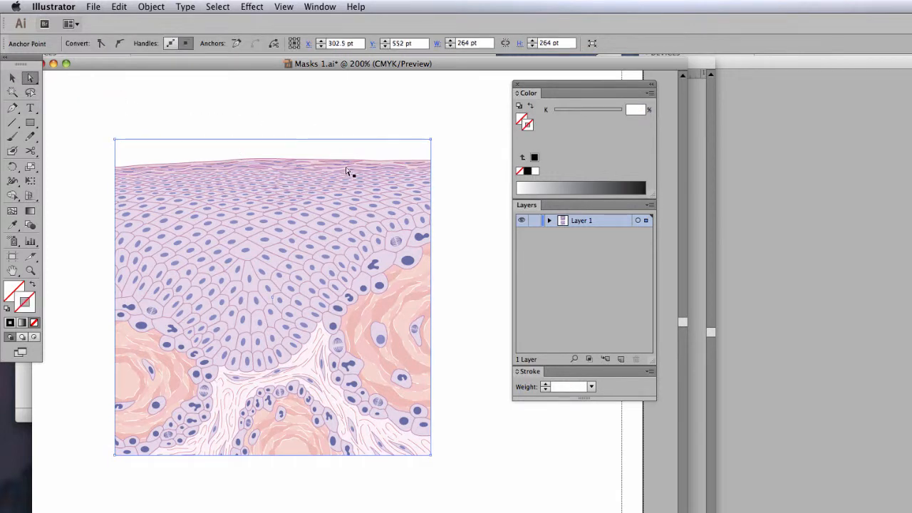
click(534, 171)
click(650, 93)
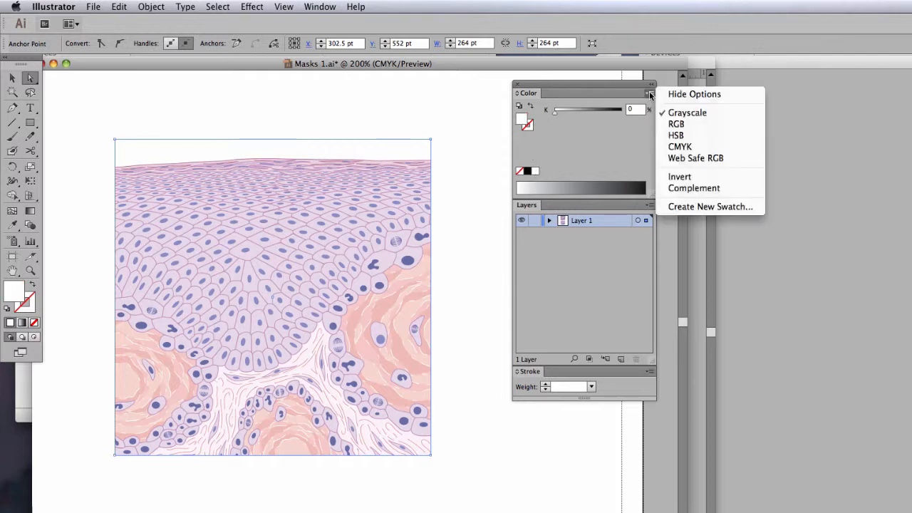
click(669, 147)
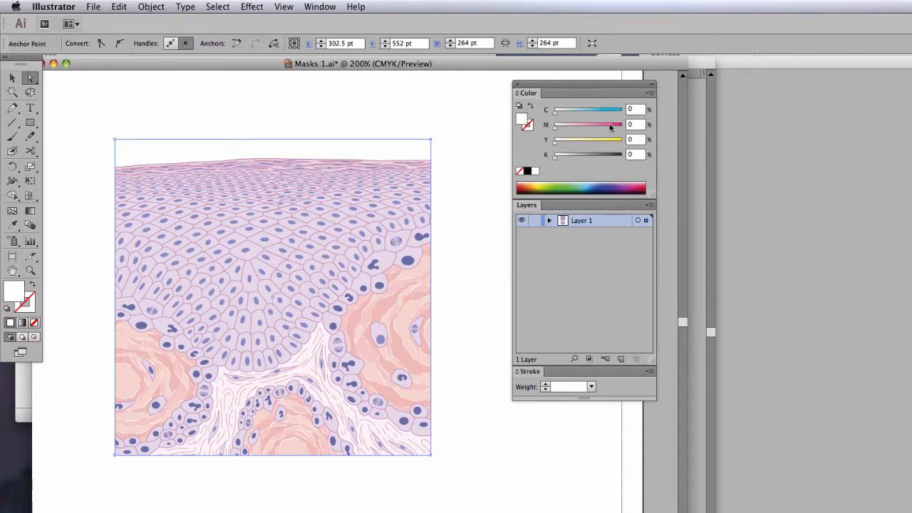
click(632, 109)
text(30)
key(Tab)
text(15)
key(Tab)
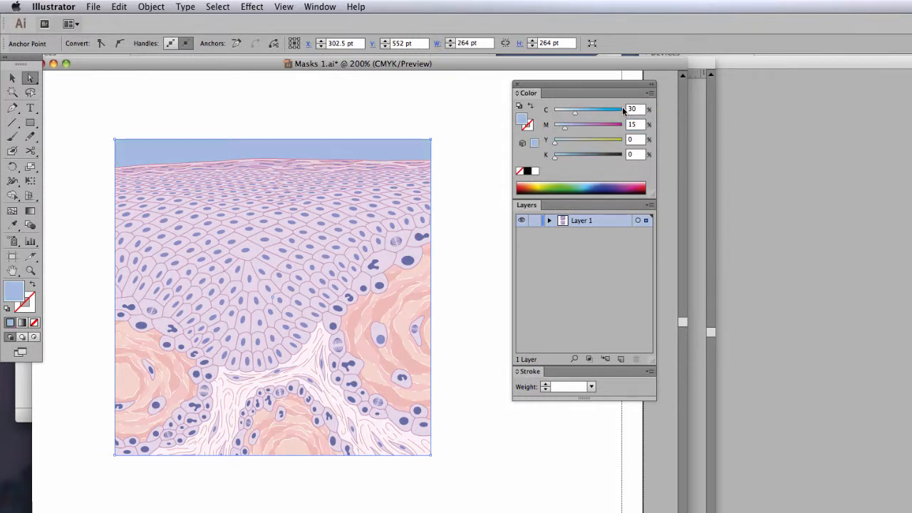
- Give the clipping frame a black 1 pt stroke and deselect it
click(527, 126)
click(527, 171)
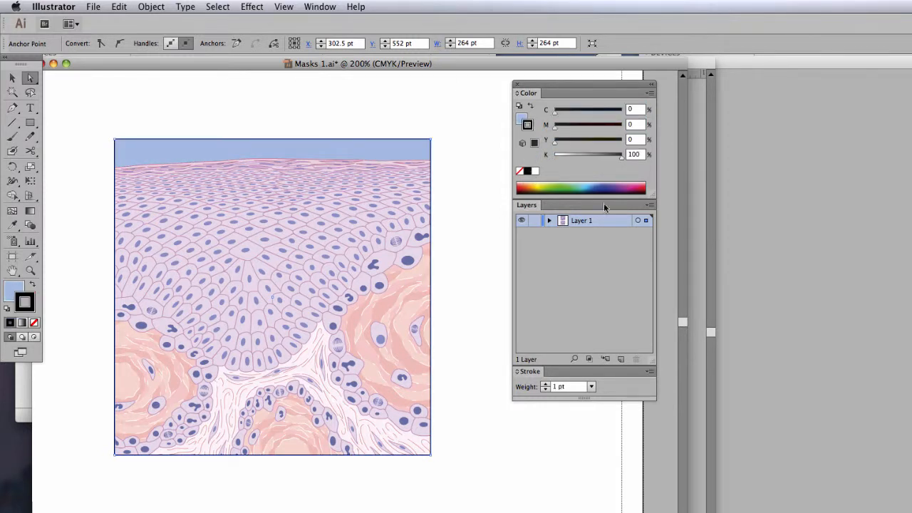
click(408, 117)
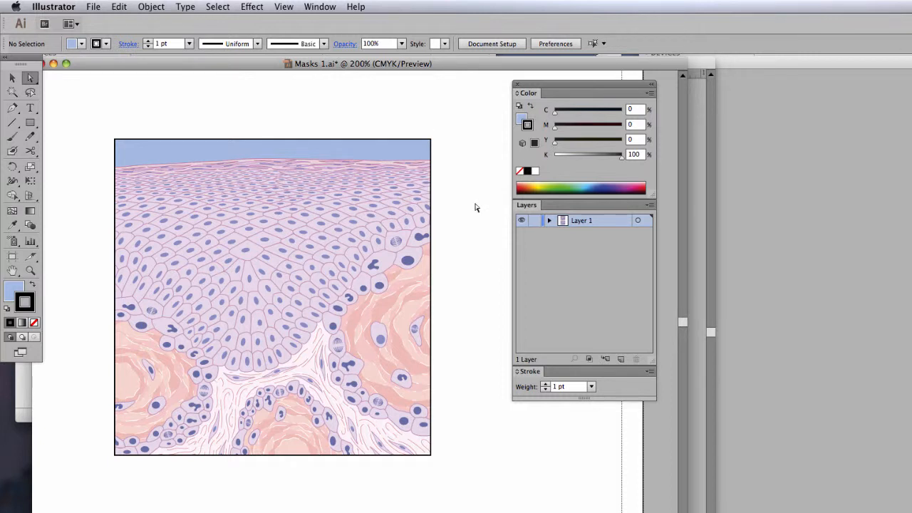
- Close Masks 1.ai without saving its changes
drag(145, 65, 158, 63)
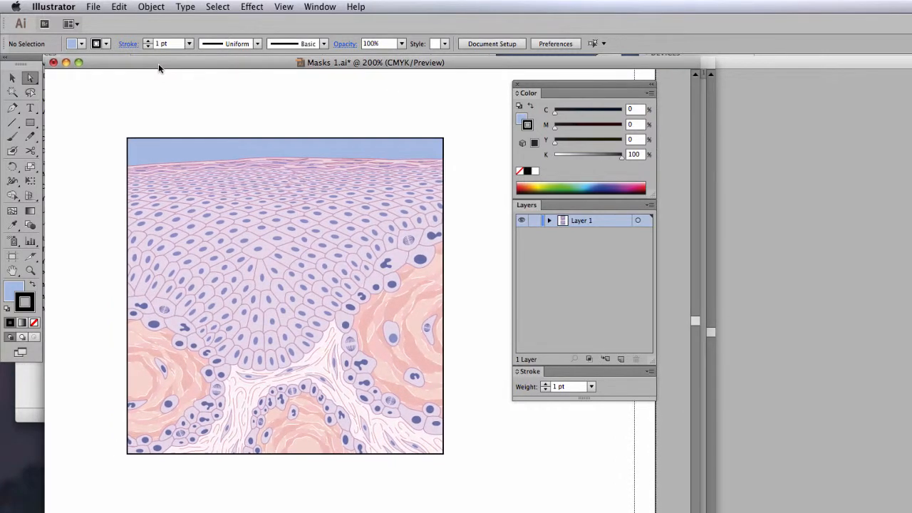
click(54, 64)
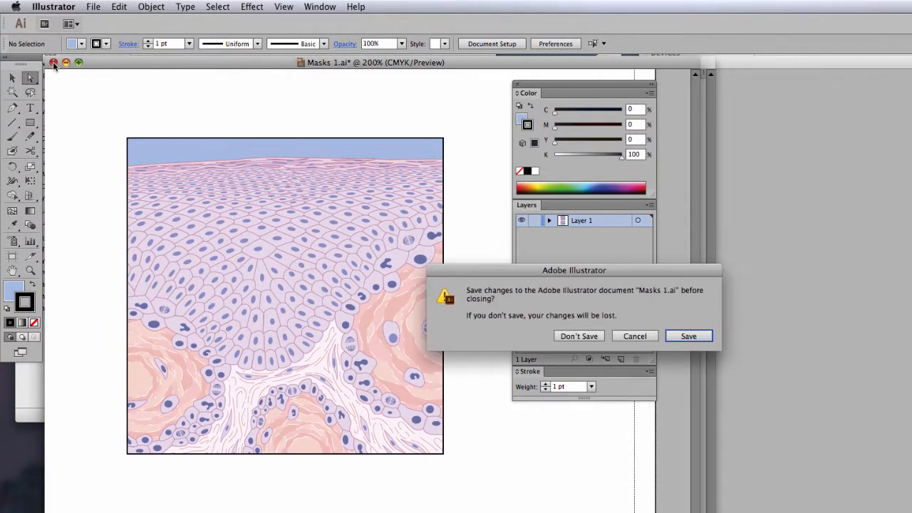
click(576, 338)
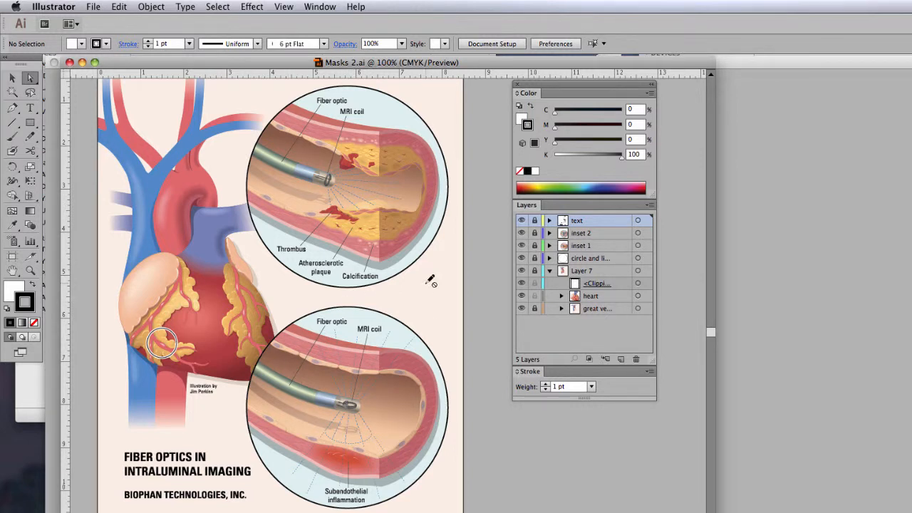
- In Masks 2.ai, collapse Layer 7 and hide it along with the text layer and the small circle's layer
click(549, 271)
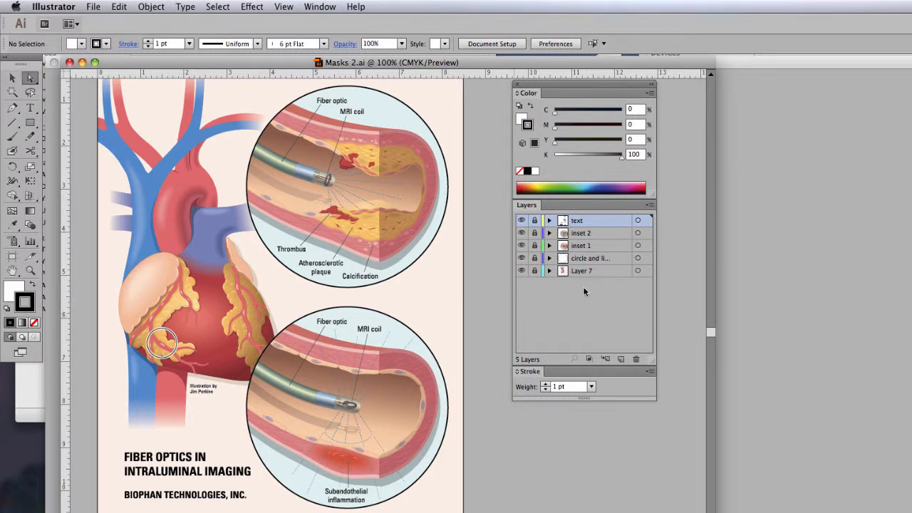
click(521, 270)
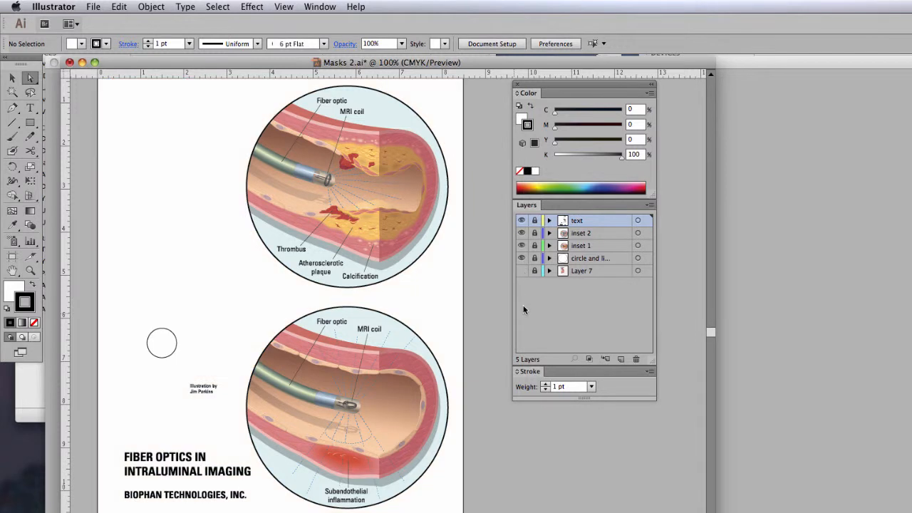
click(521, 220)
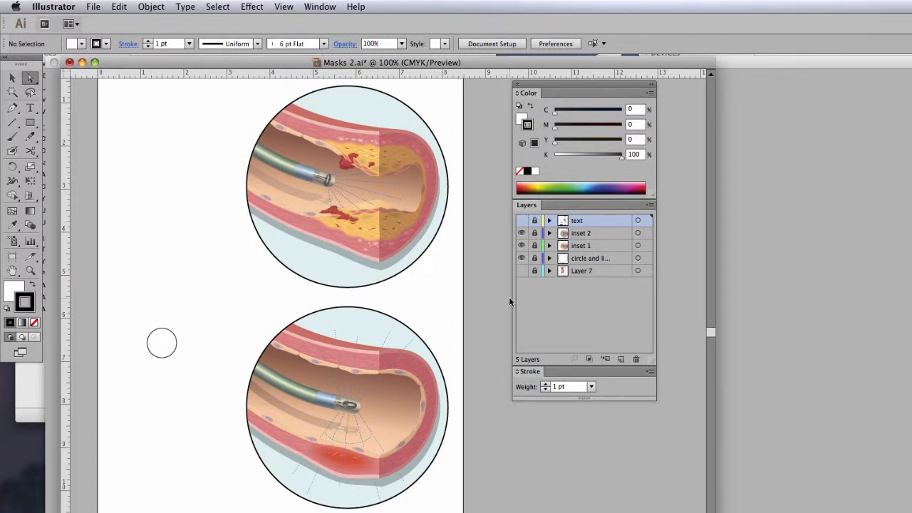
click(521, 258)
- Toggle the visibility of the inset 1 and inset 2 layers off and on to identify their artwork
click(522, 246)
click(521, 245)
click(522, 233)
click(522, 234)
- Unlock the inset 1 layer for editing, keeping inset 2 locked
click(535, 232)
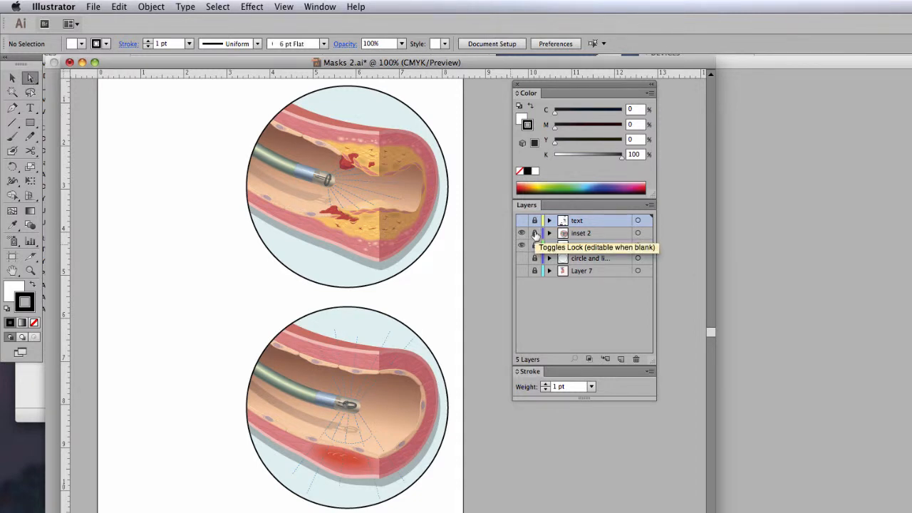
click(535, 245)
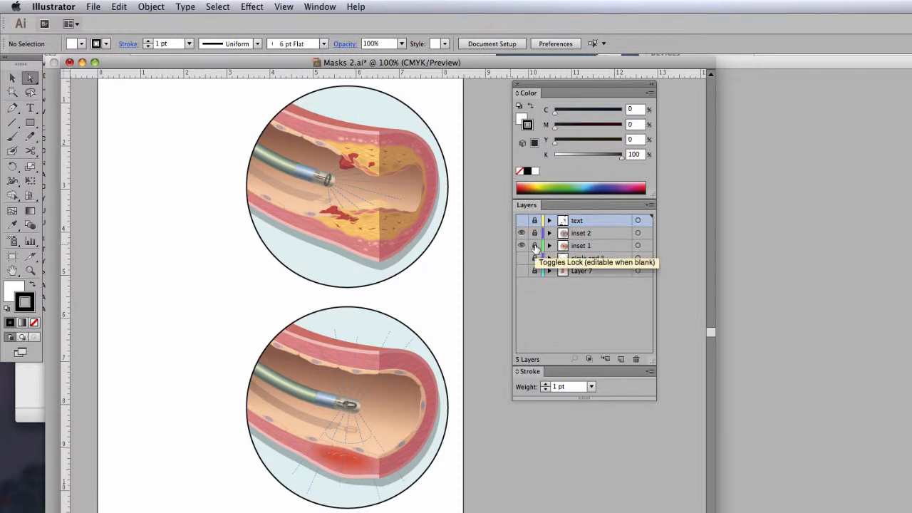
click(534, 247)
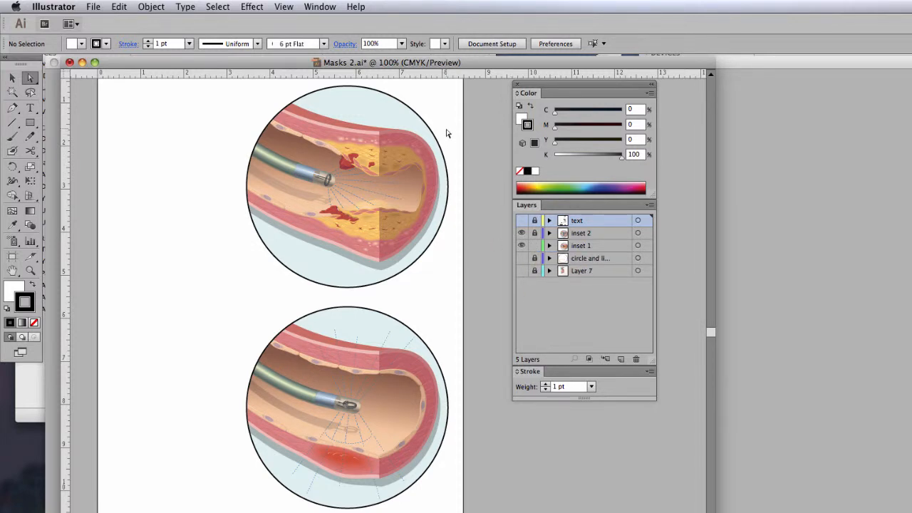
- Directly select the circular frame of the upper artery inset and release its clipping mask
click(31, 82)
click(102, 93)
click(411, 110)
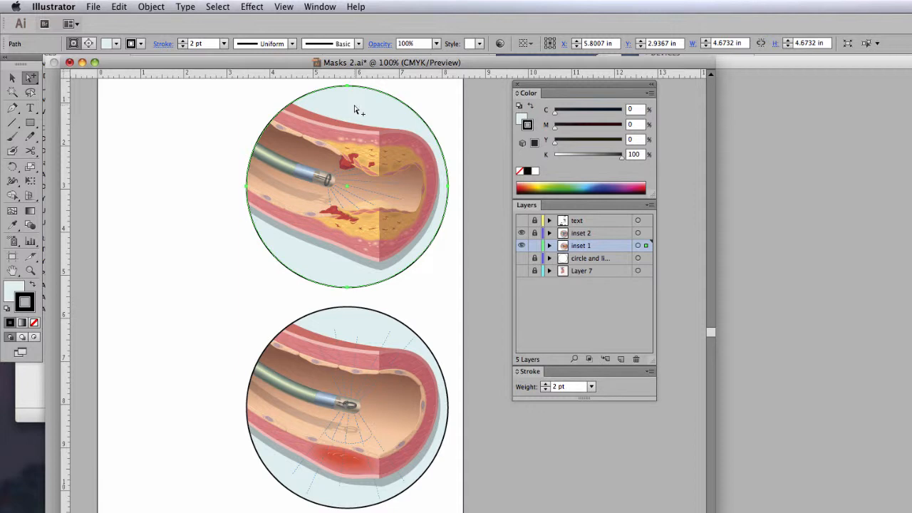
click(142, 9)
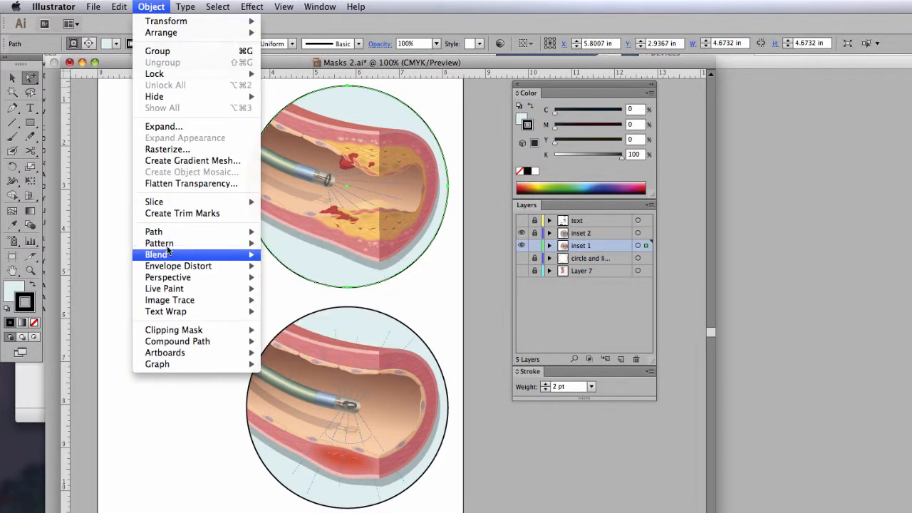
mouse_move(170, 330)
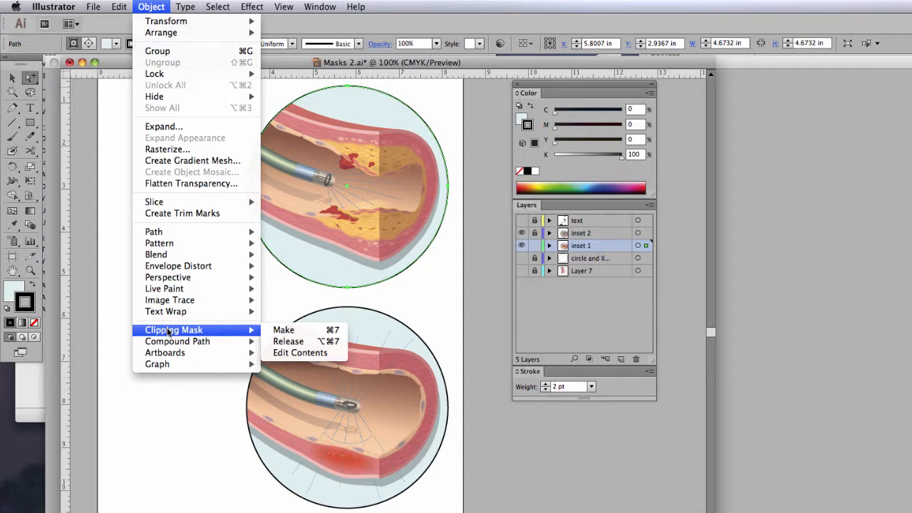
click(290, 343)
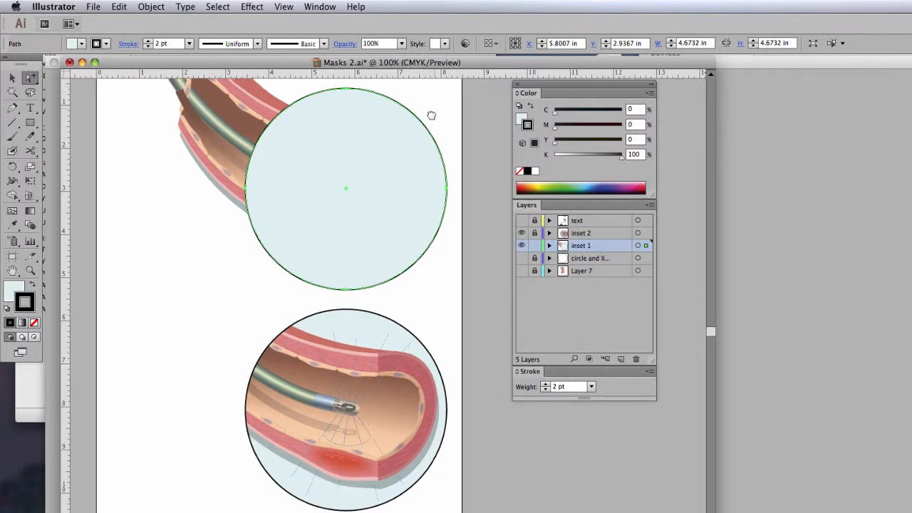
- Set the fill of the released circle over the upper artery to none
scroll(431, 114, up, 3)
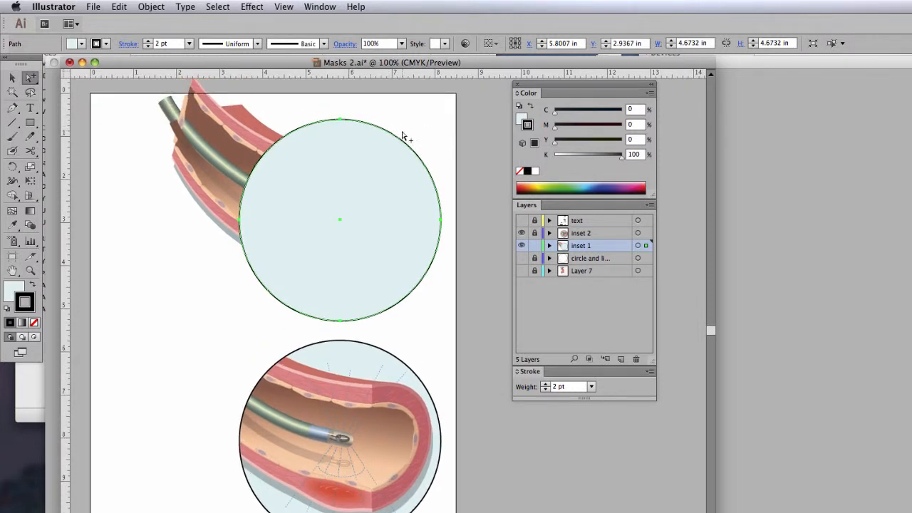
click(519, 119)
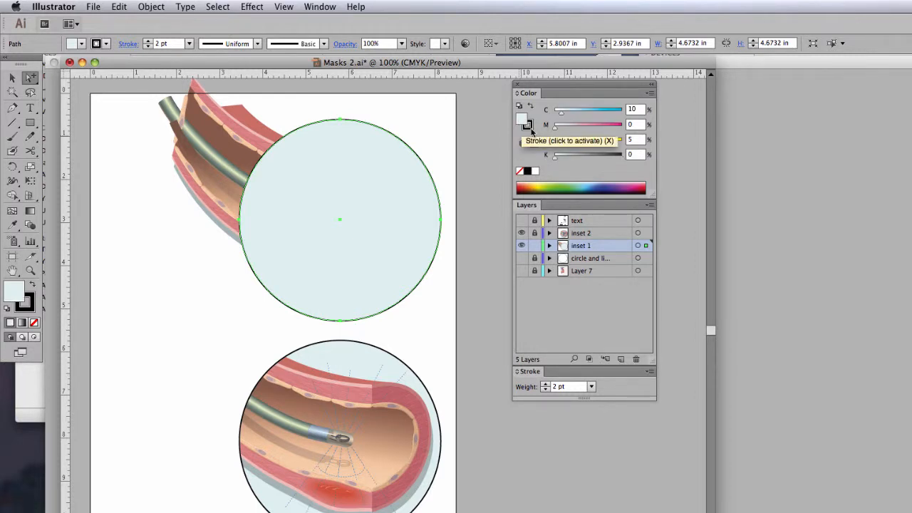
click(519, 172)
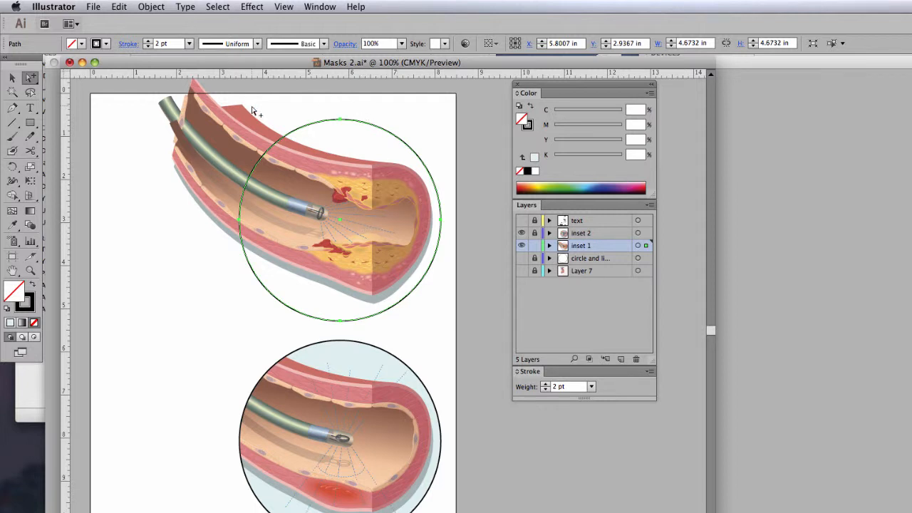
- Deselect the artwork, then select the unfilled circle around the upper artery and delete it
click(131, 105)
click(12, 77)
drag(326, 102, 348, 137)
key(Delete)
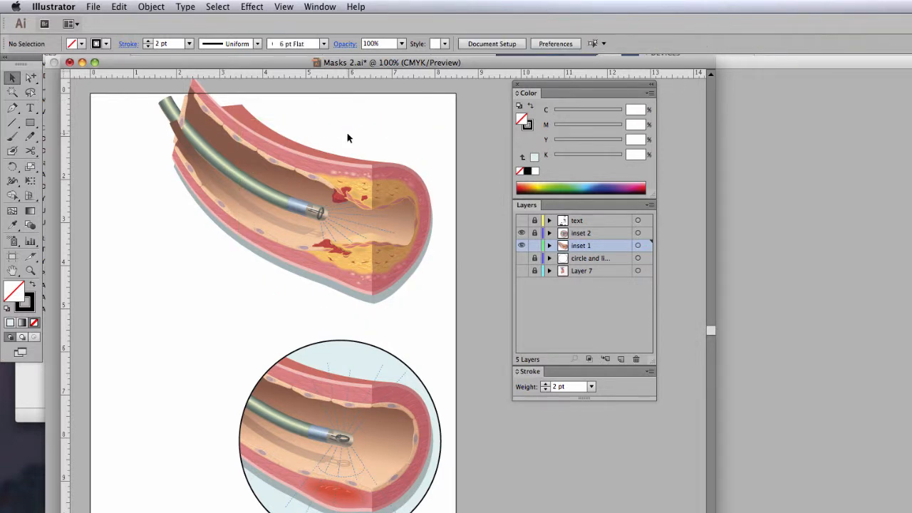
- Draw a circle about 4.31 in wide over the open end of the upper artery with the Ellipse tool
click(31, 123)
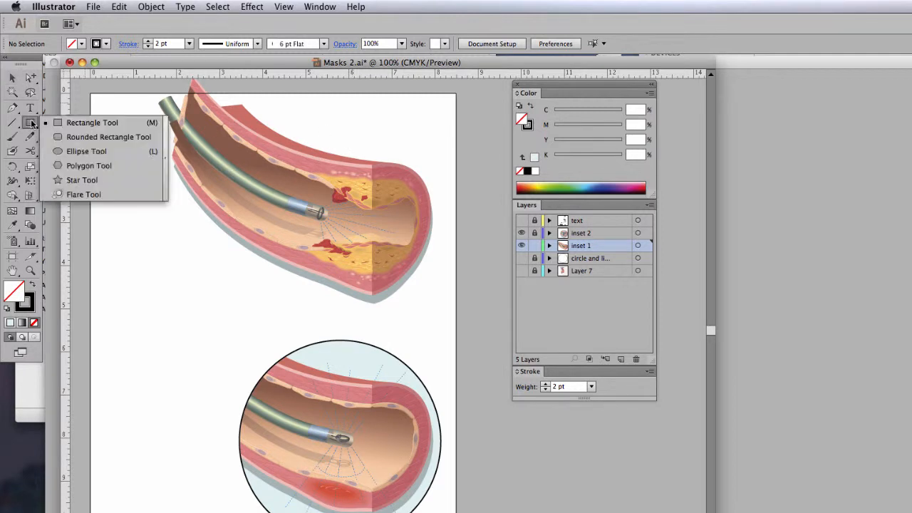
click(99, 151)
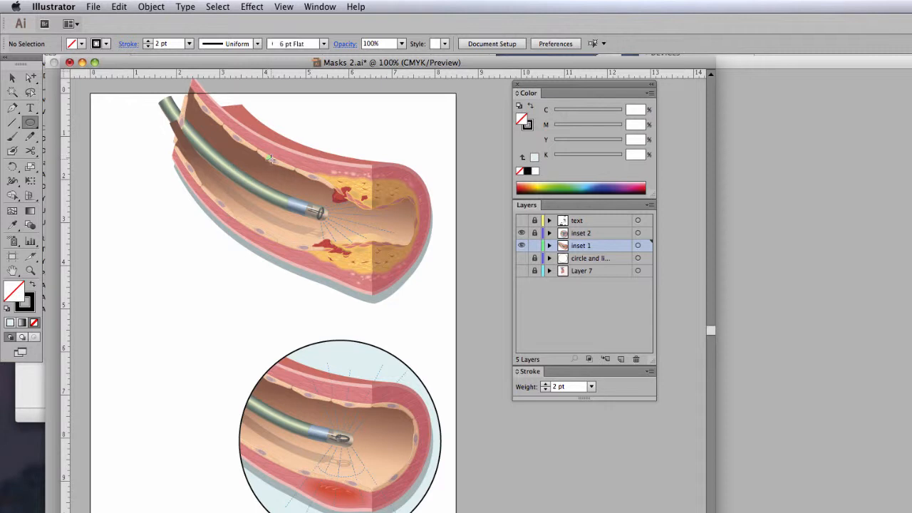
drag(271, 158, 422, 286)
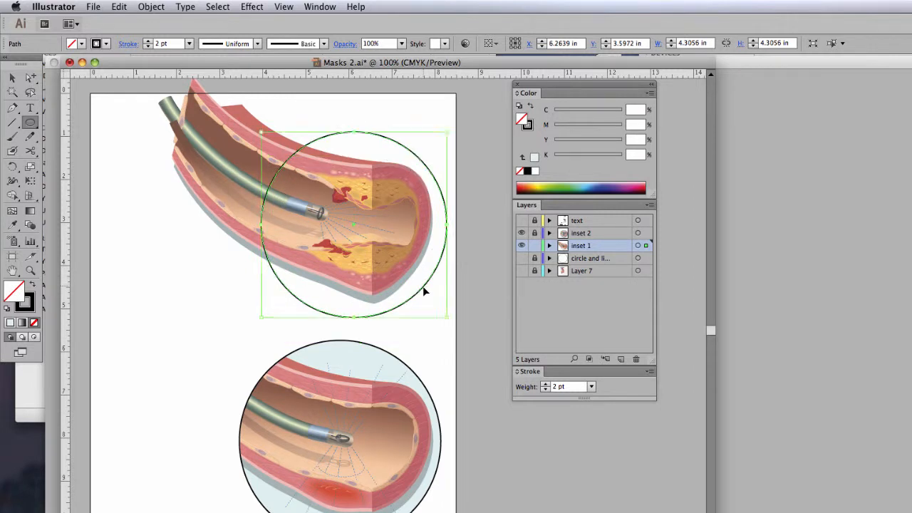
- Select the new circle together with all the upper artery artwork and make a clipping mask
click(12, 76)
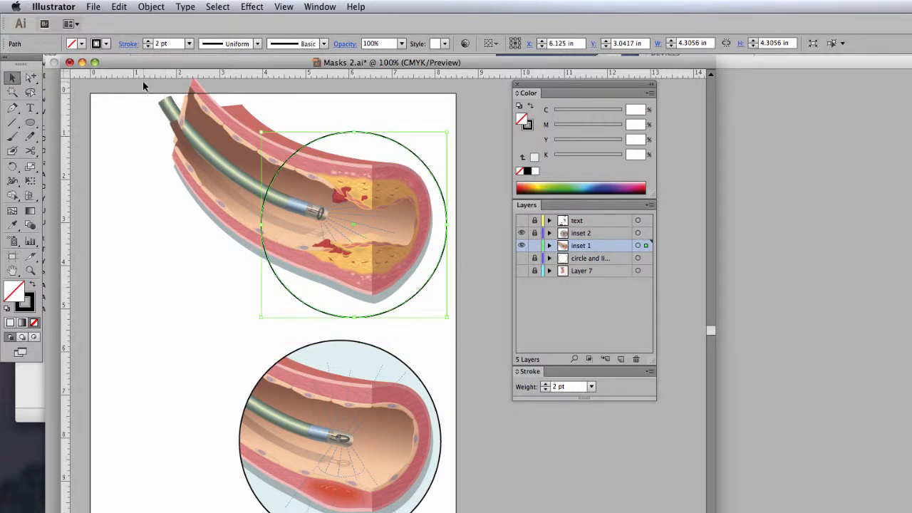
drag(143, 80, 466, 324)
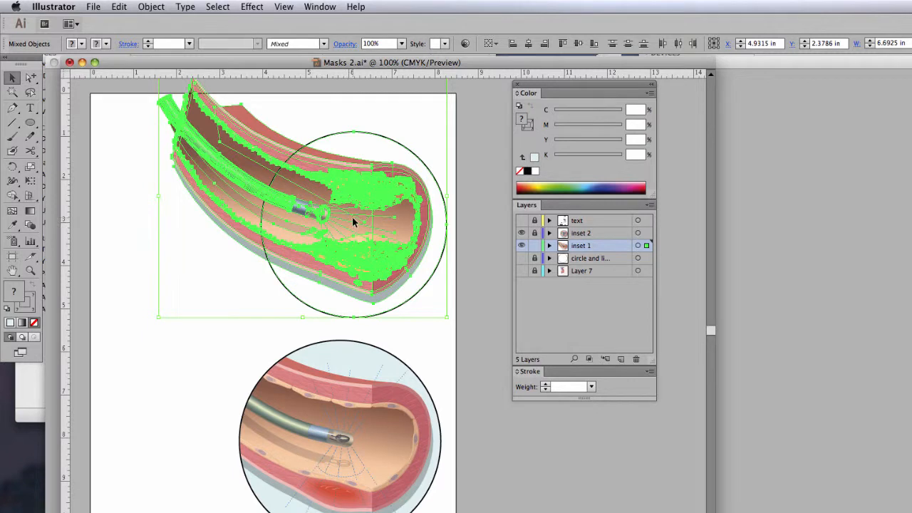
click(151, 8)
mouse_move(171, 330)
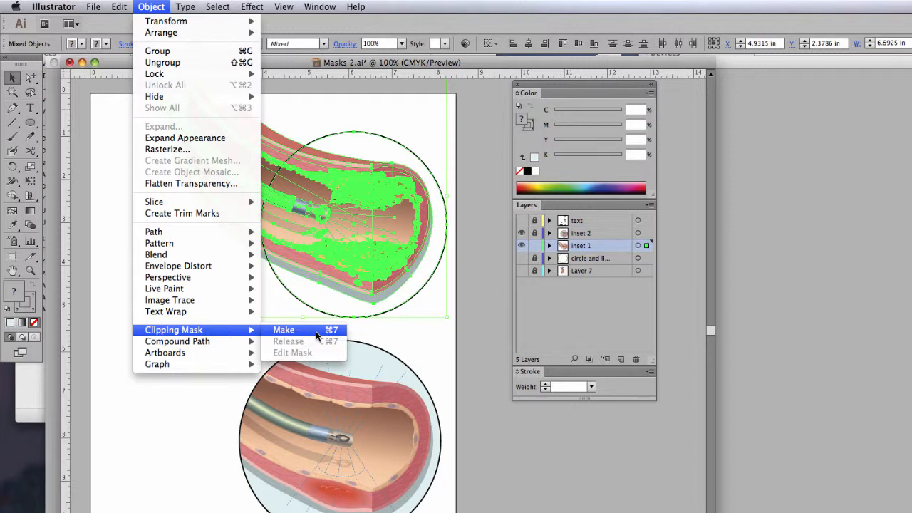
click(321, 281)
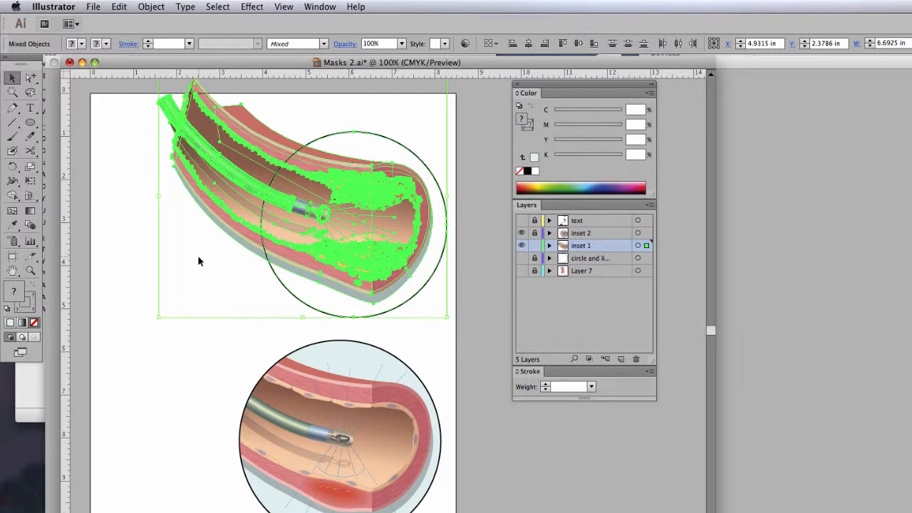
key(super+shift+b)
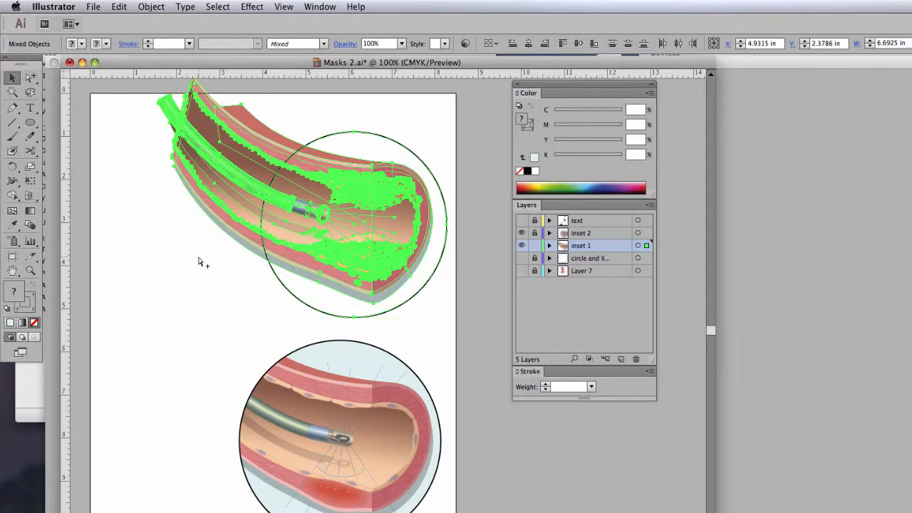
key(super+7)
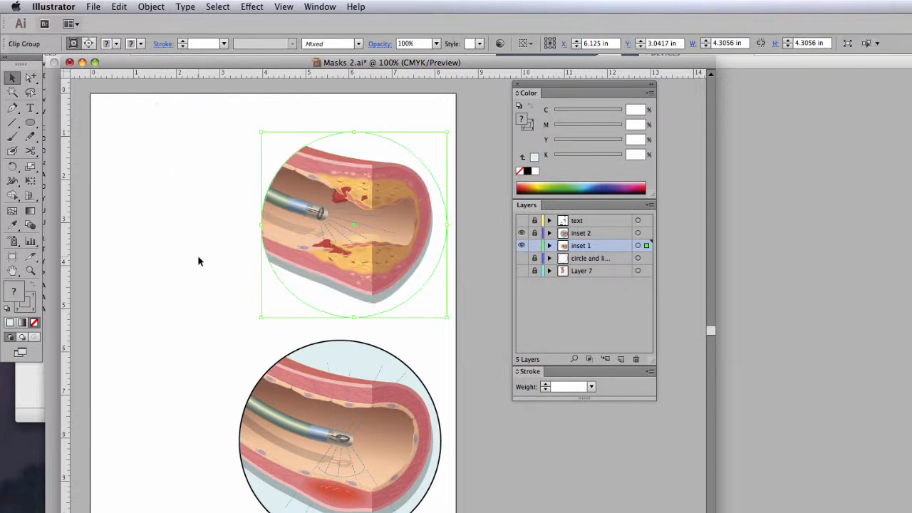
- Directly select the new mask circle and fill it with pale blue-green, setting cyan to 15% and yellow to 5%
click(29, 77)
key(super+shift+a)
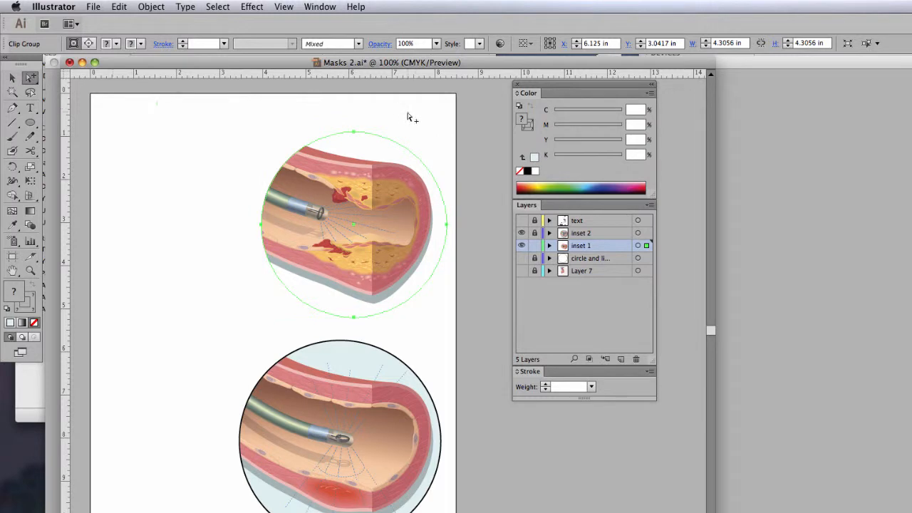
click(393, 143)
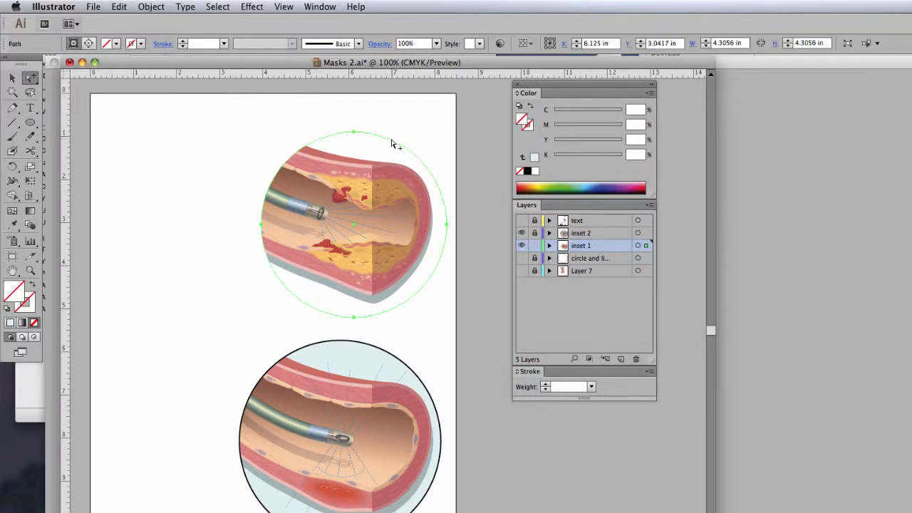
click(533, 171)
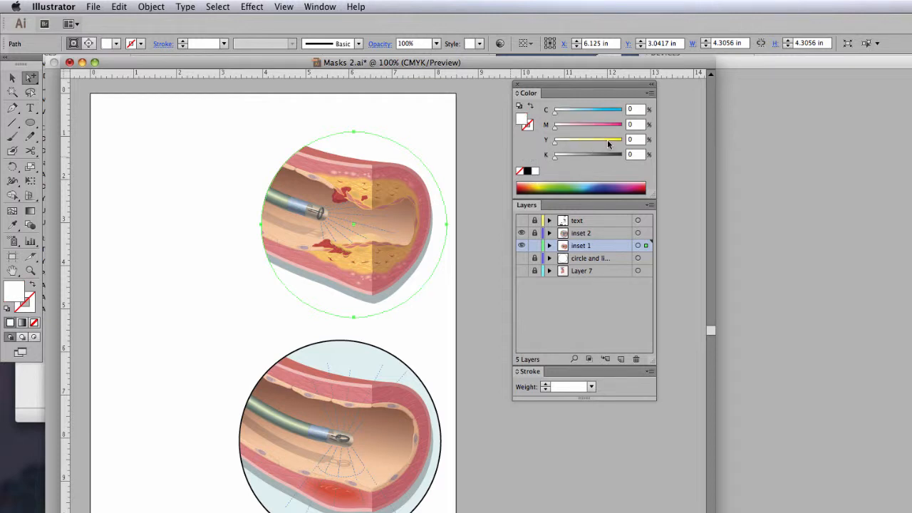
click(634, 111)
text(15)
key(Tab)
key(Tab)
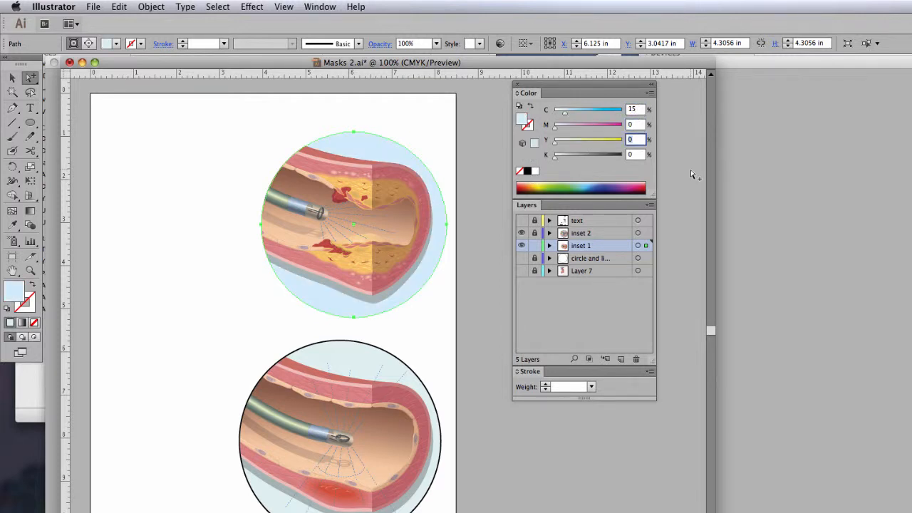
text(10)
key(Return)
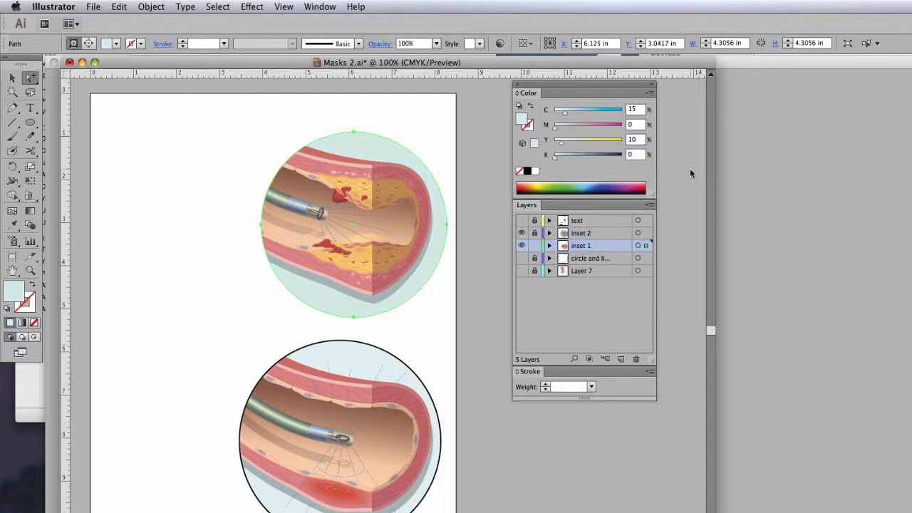
click(633, 140)
text(5)
key(Return)
- Give the mask circle a black stroke with a weight of 2 pt
click(529, 129)
click(528, 172)
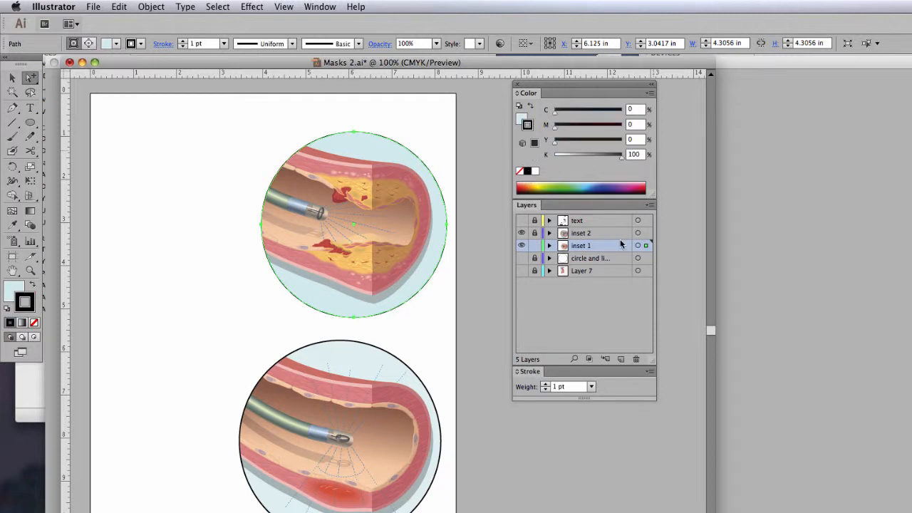
click(546, 385)
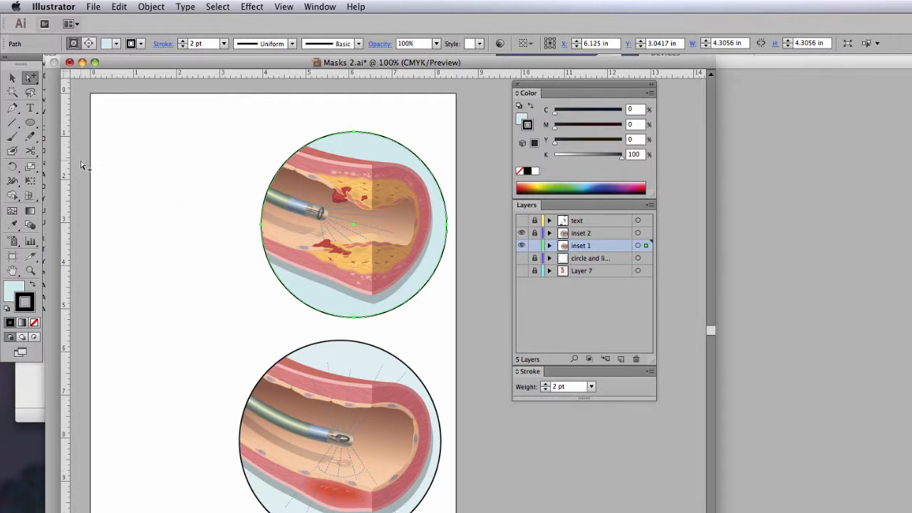
- Scale the mask circle up to about 4.74 in wide and move it slightly left over the artery without moving the artwork
click(30, 166)
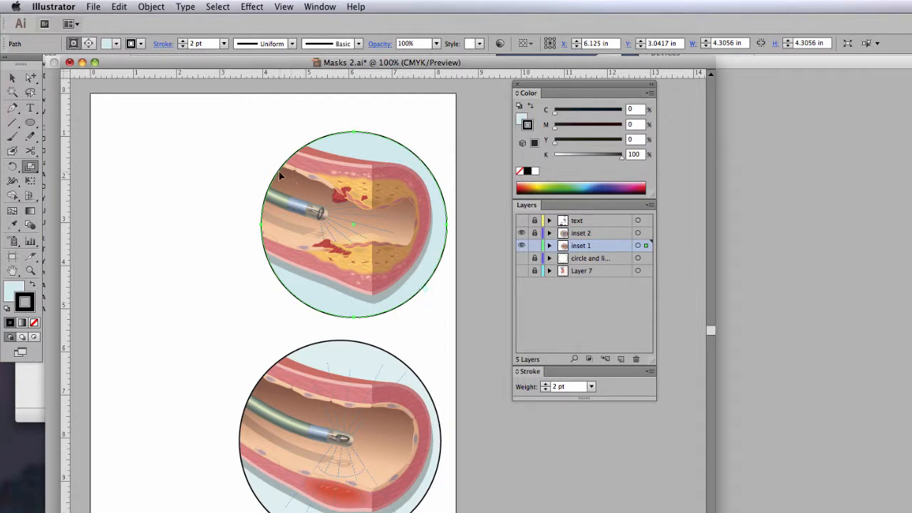
drag(277, 168, 261, 160)
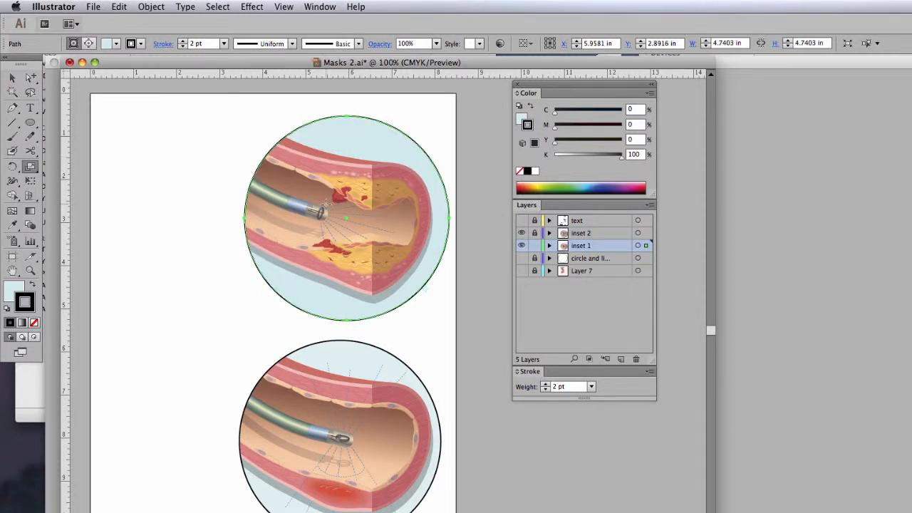
click(30, 77)
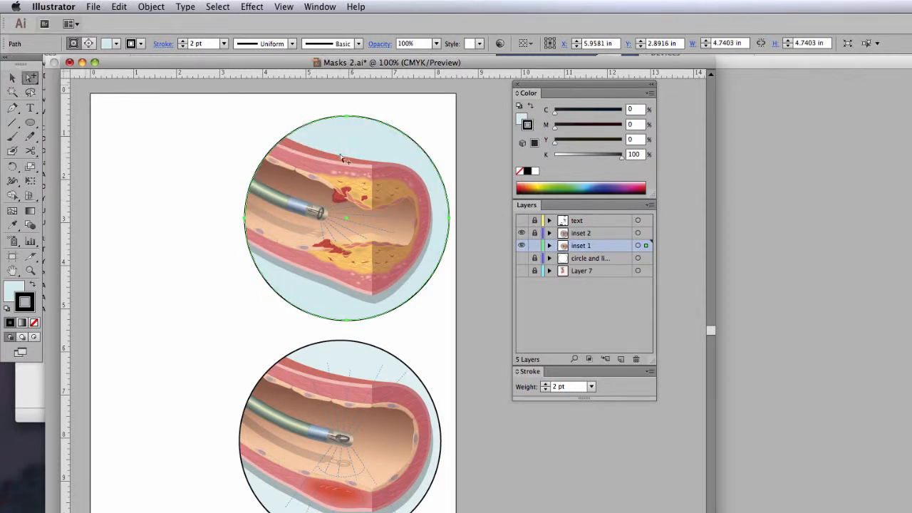
click(421, 142)
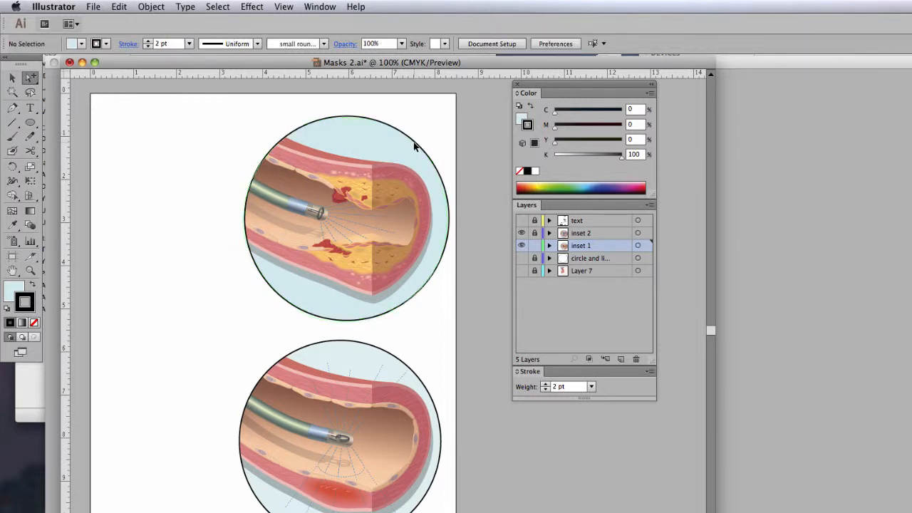
click(413, 148)
drag(413, 145, 412, 142)
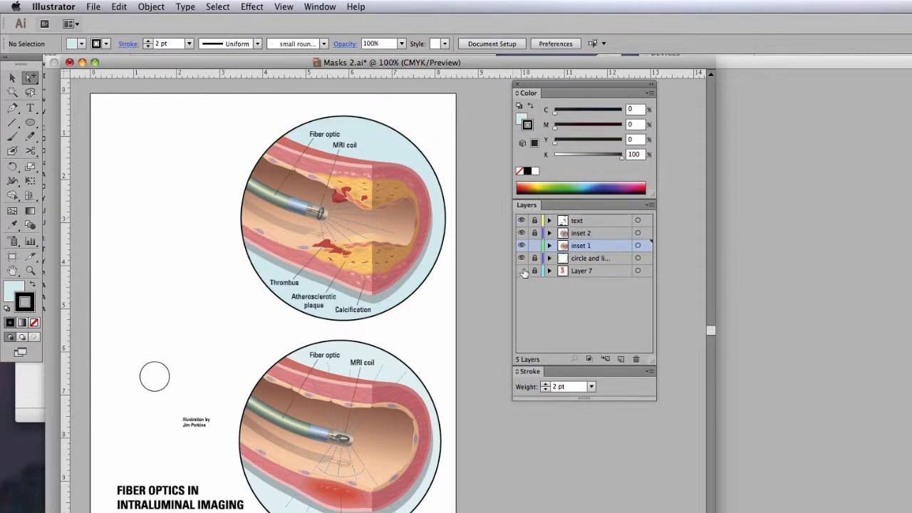
click(521, 270)
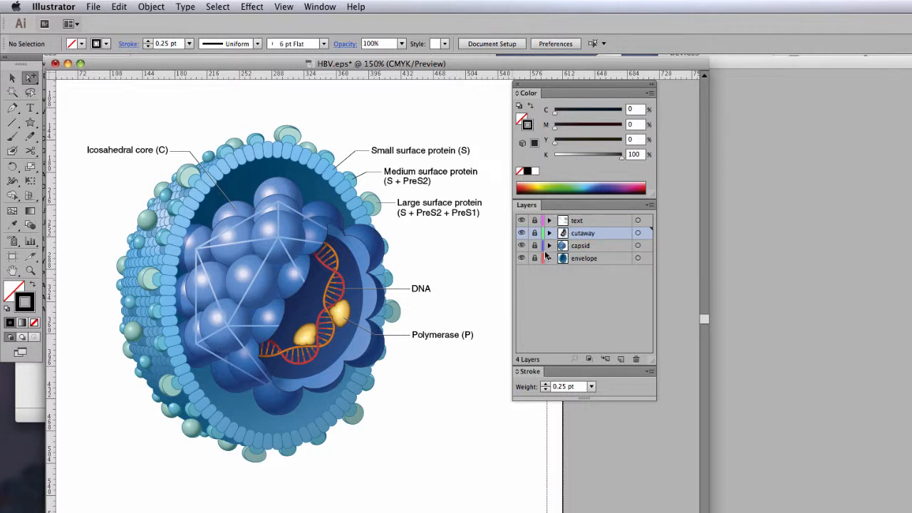
- In HBV.eps, hide the text, envelope and capsid layers to isolate the cutaway with the DNA
click(520, 220)
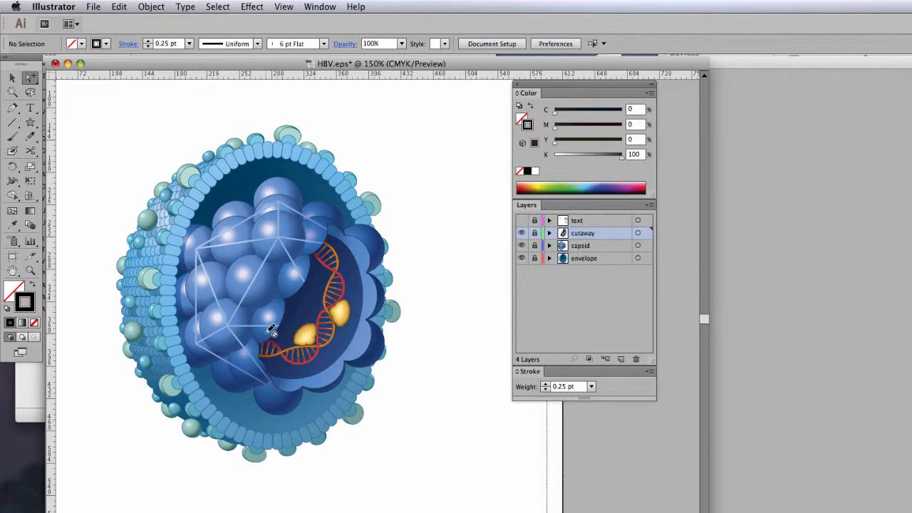
click(304, 307)
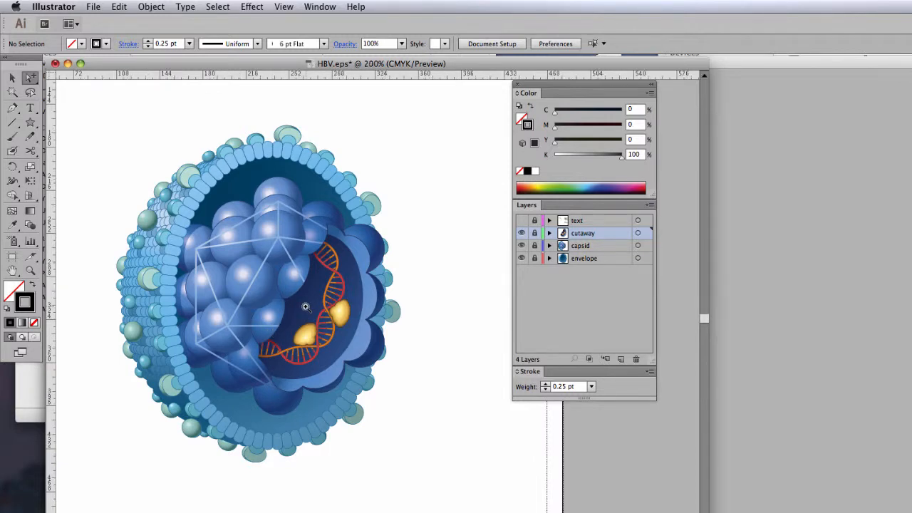
click(388, 326)
drag(387, 326, 324, 302)
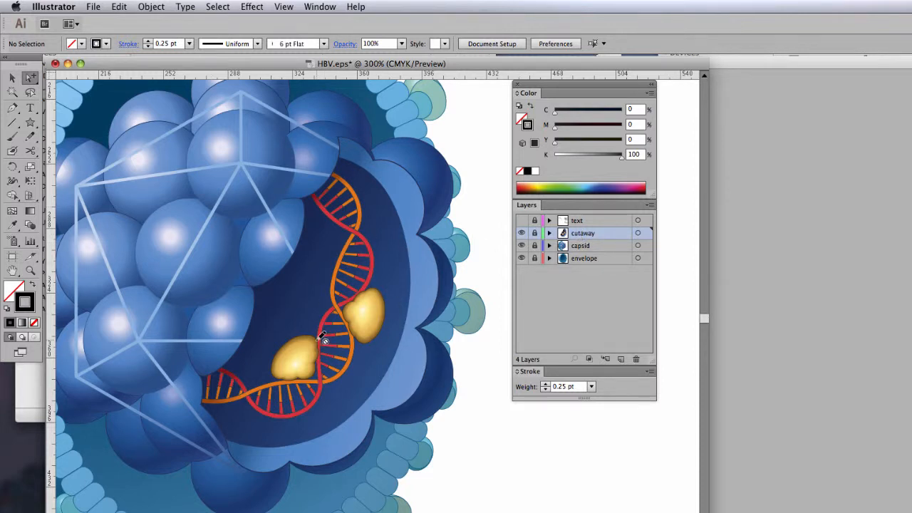
click(521, 259)
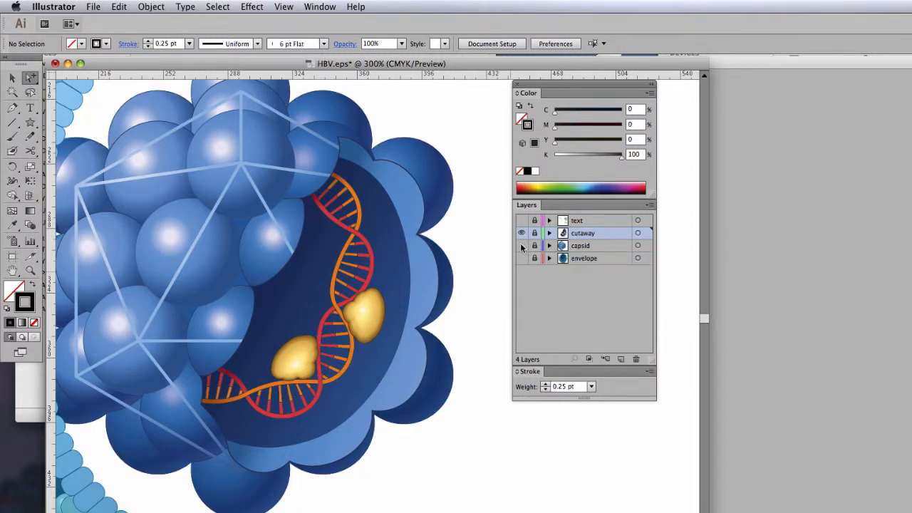
click(520, 246)
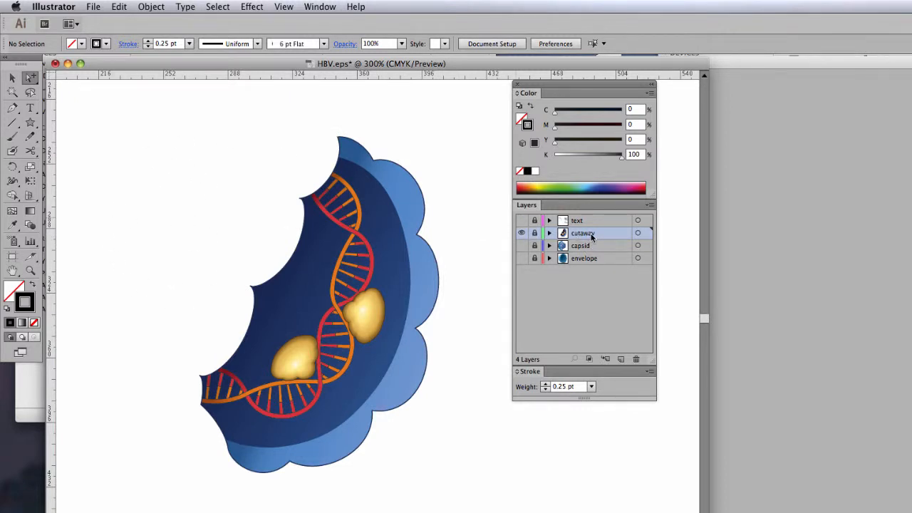
- Unlock the cutaway layer and directly select its scalloped outline, then a DNA strand, to examine the masked paths
click(535, 233)
click(339, 150)
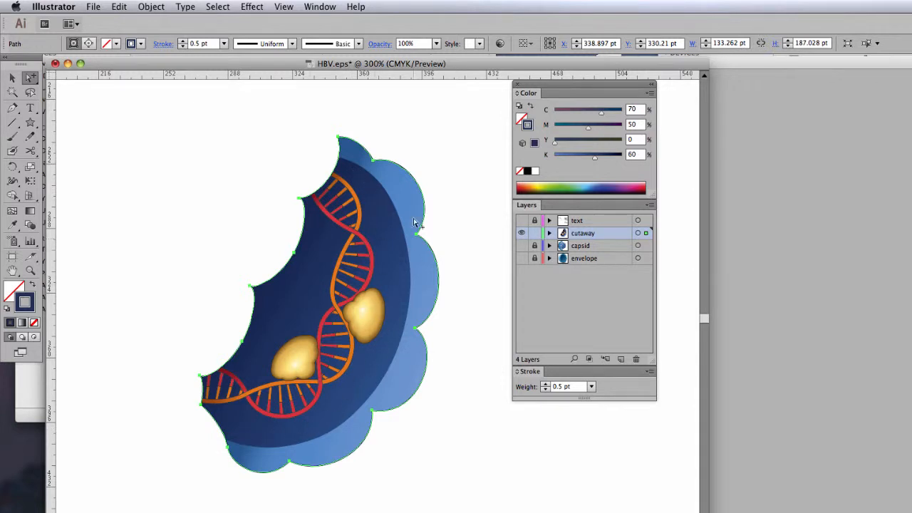
key(super+shift+a)
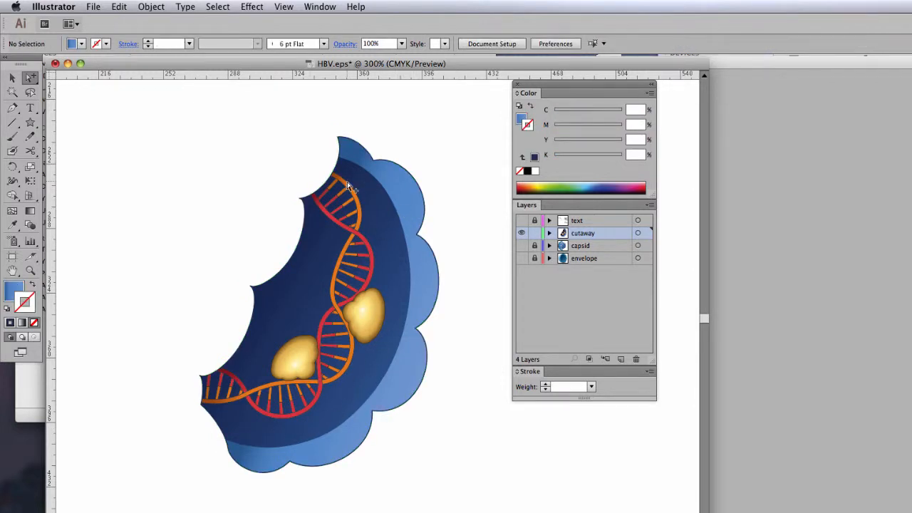
click(348, 187)
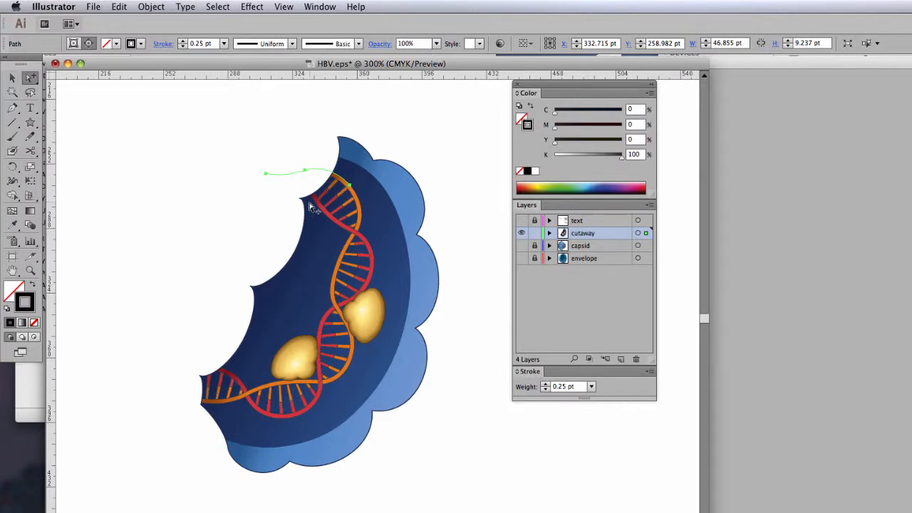
- Release the clipping mask on the scalloped cutaway outline and deselect the artwork
click(360, 147)
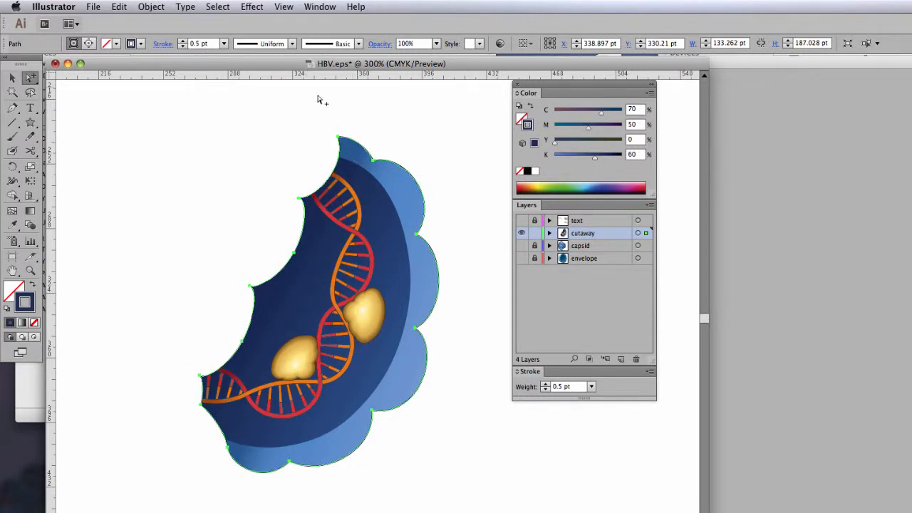
click(152, 7)
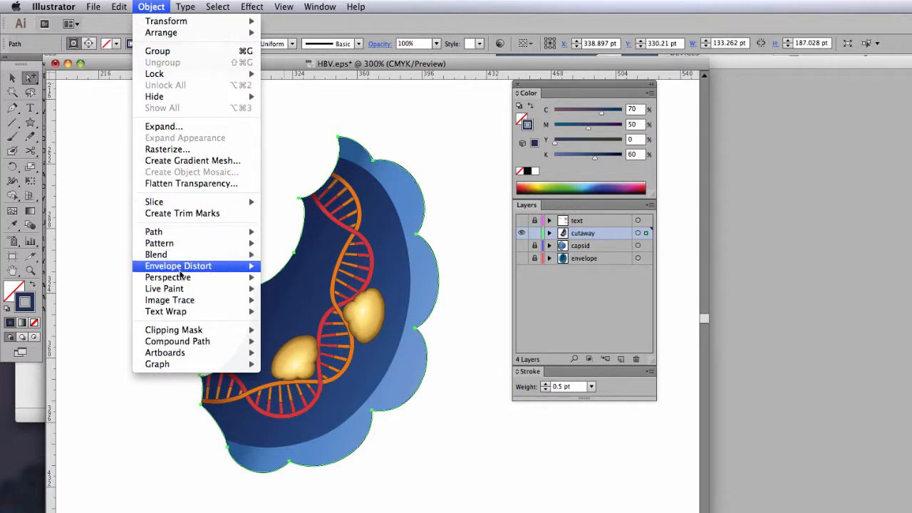
mouse_move(188, 332)
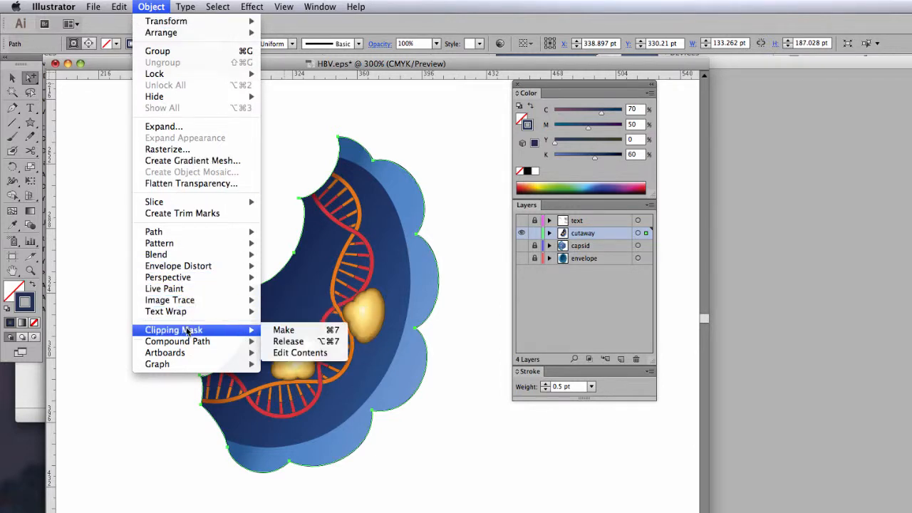
click(289, 341)
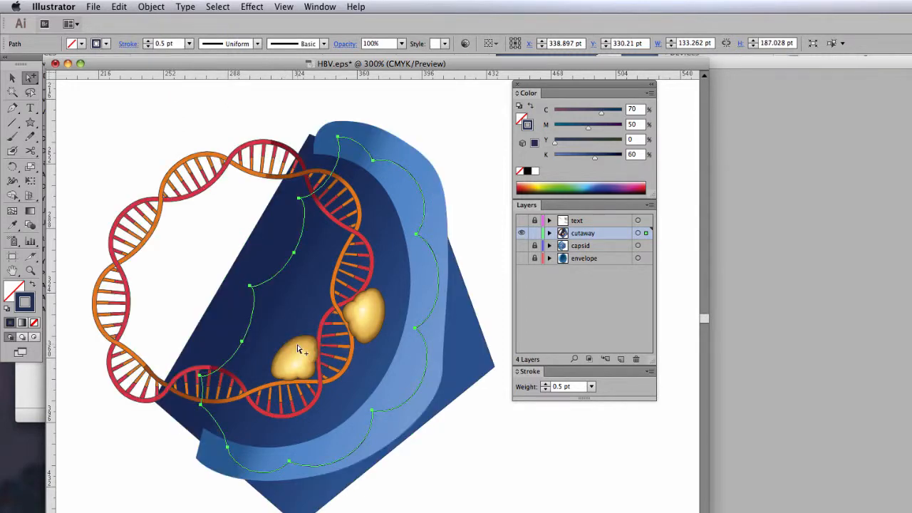
click(445, 130)
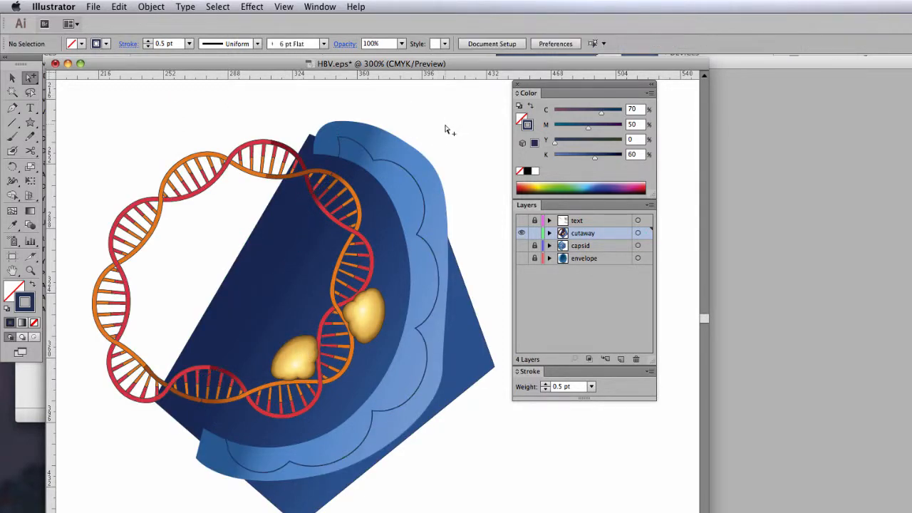
- Select the light blue rim, the dark blue backdrop and the scalloped outline in turn to examine the unmasked shapes
click(421, 156)
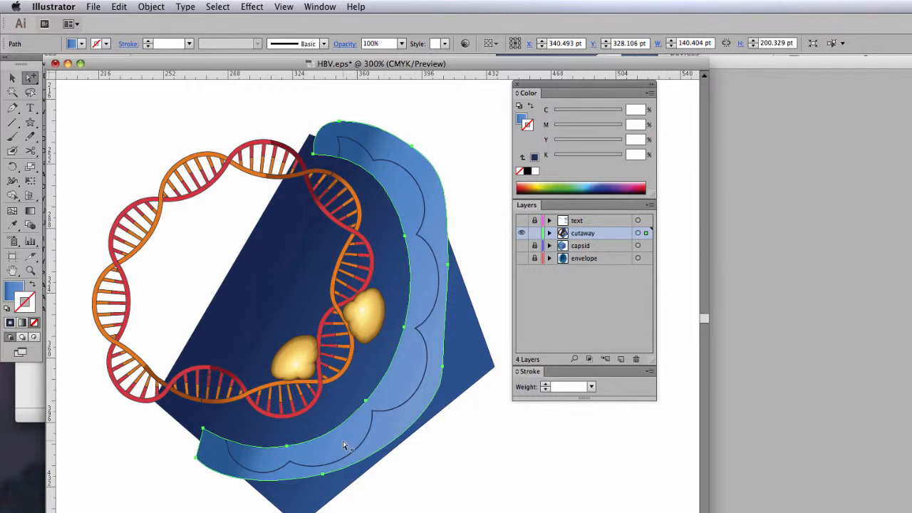
click(466, 288)
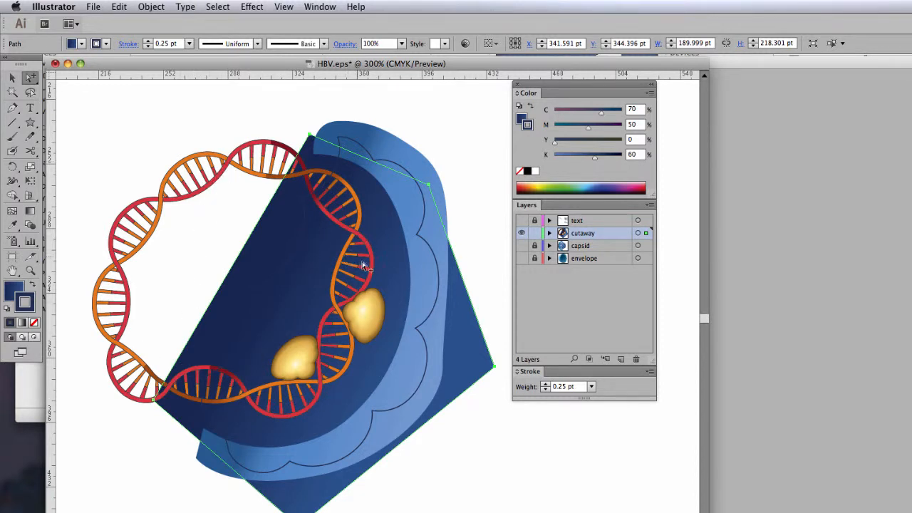
key(v)
click(364, 153)
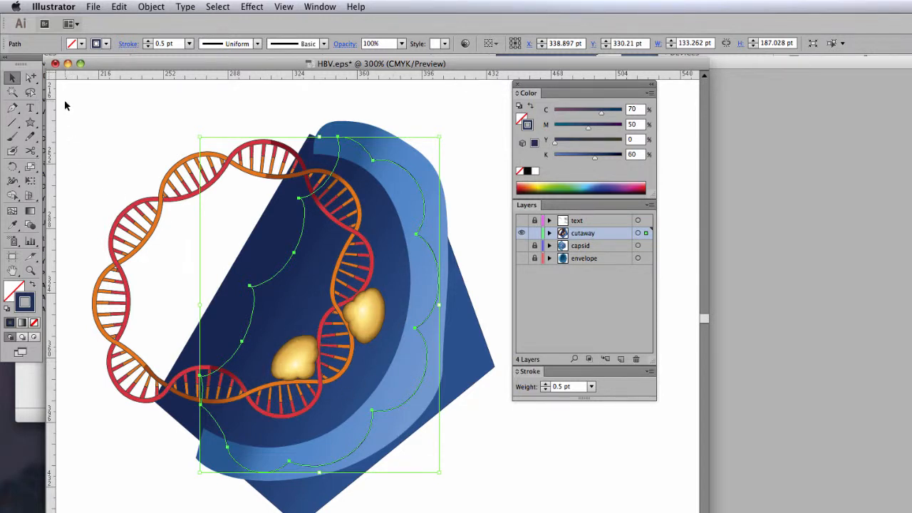
- Select all the cutaway artwork together with the scalloped outline and make a clipping mask from it
drag(70, 91, 512, 512)
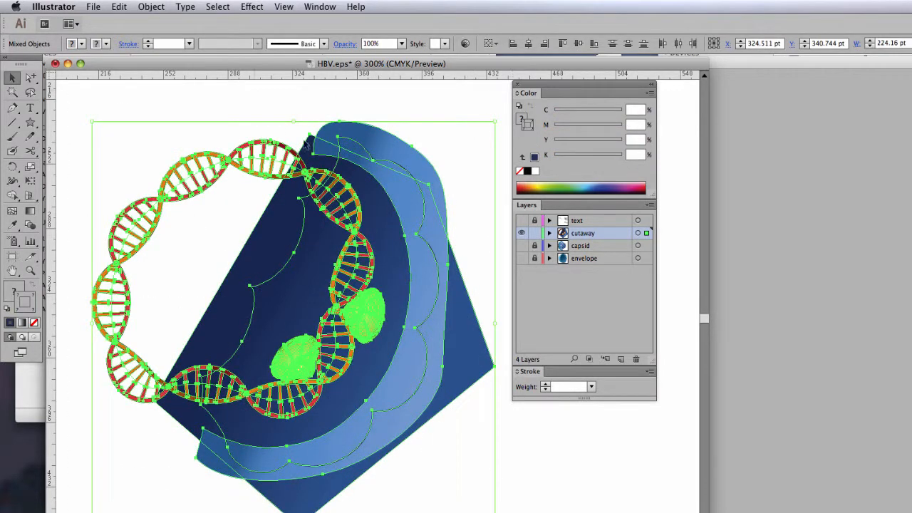
click(153, 9)
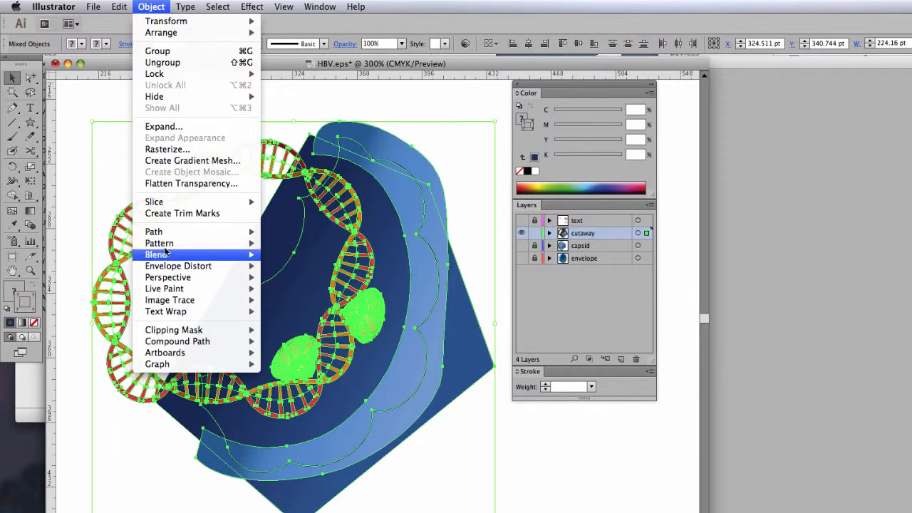
mouse_move(171, 333)
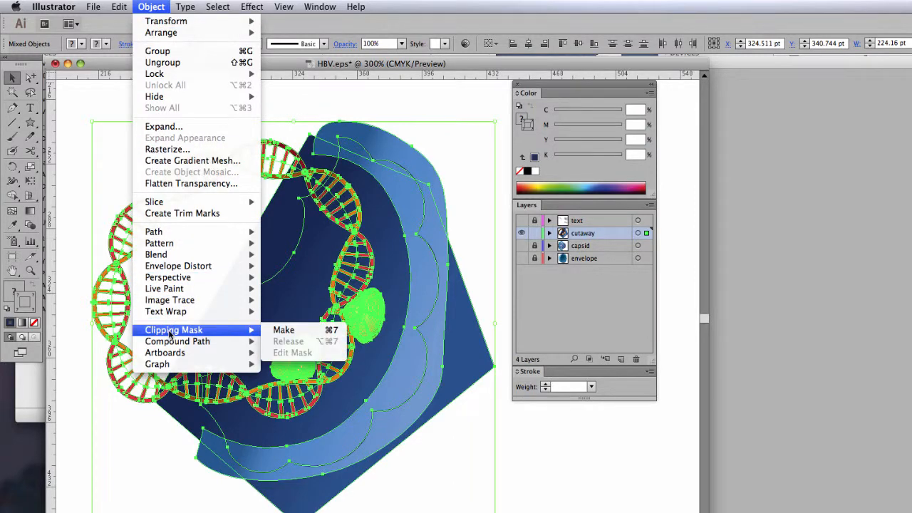
click(283, 330)
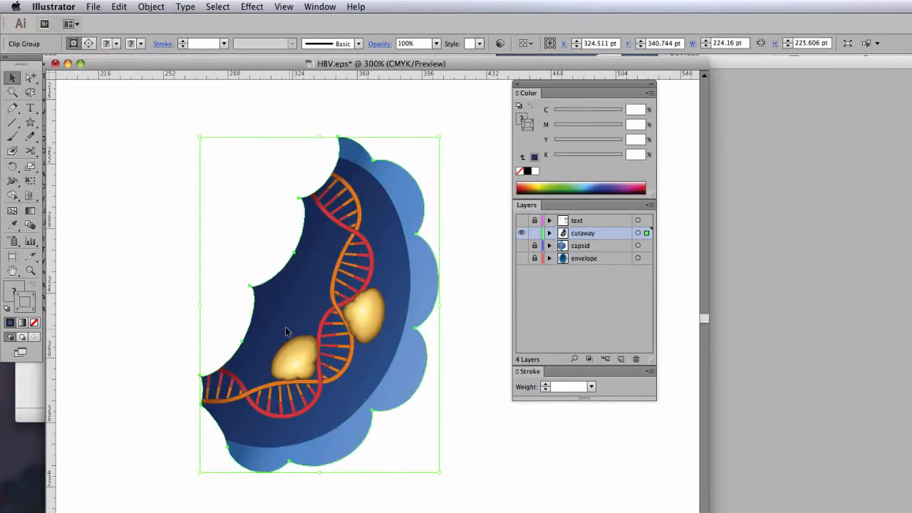
click(392, 123)
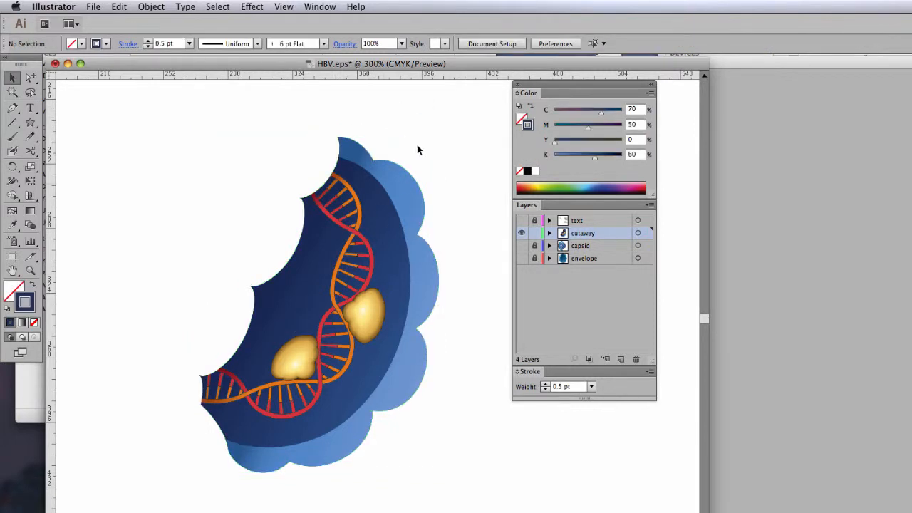
- Show the capsid, envelope and text layers again around the cutaway
click(522, 246)
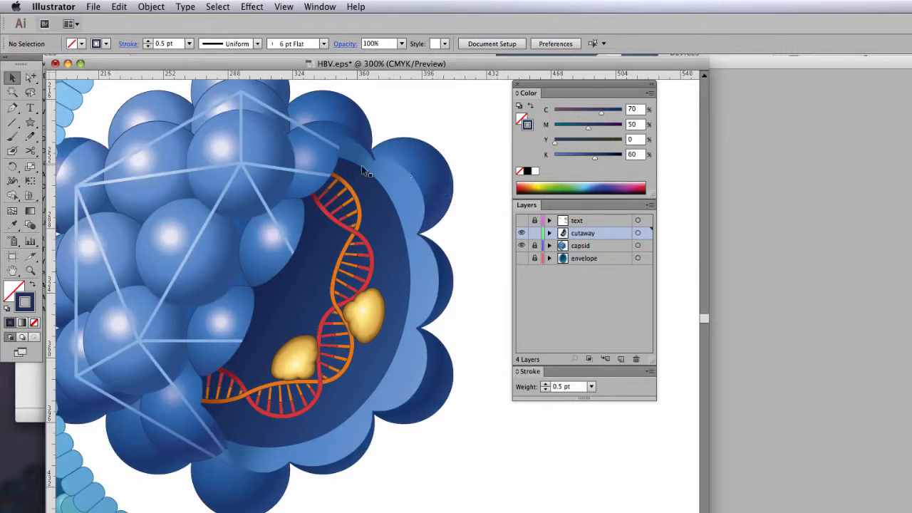
key(a)
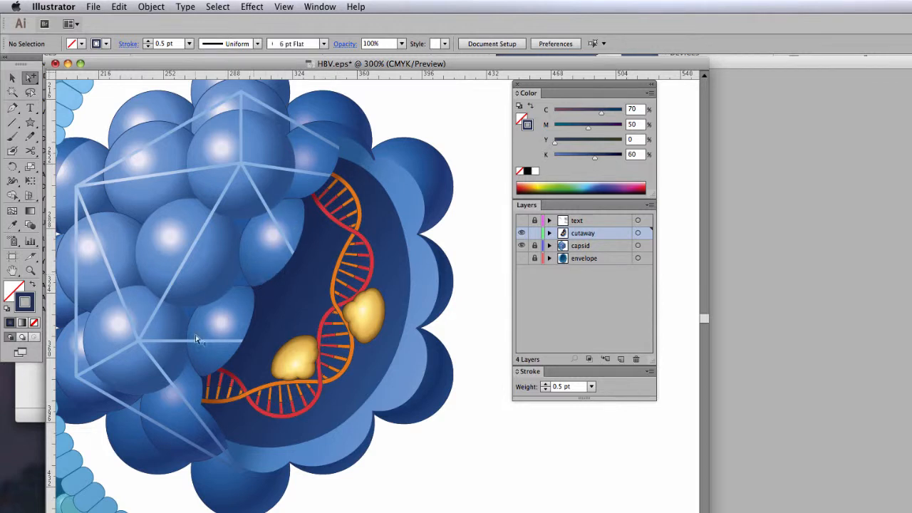
click(521, 258)
click(521, 220)
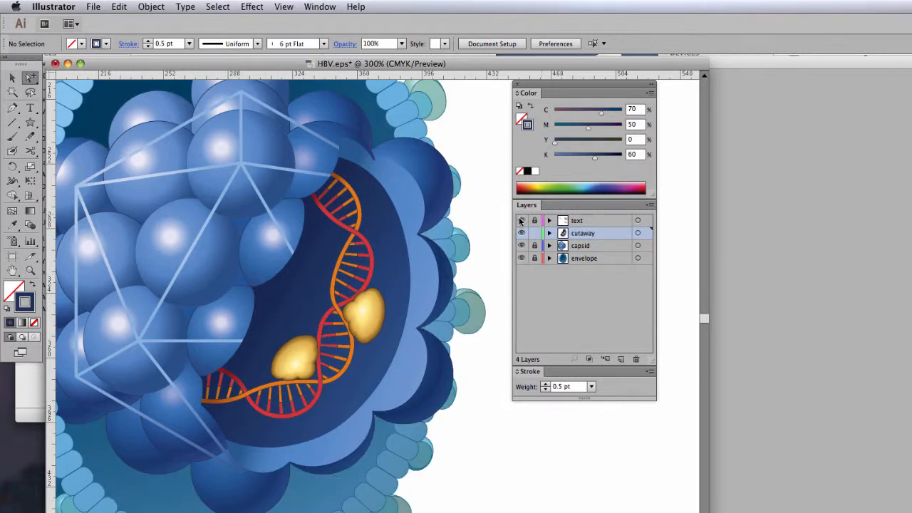
- Close HBV.eps without saving the changes
alt+click(326, 295)
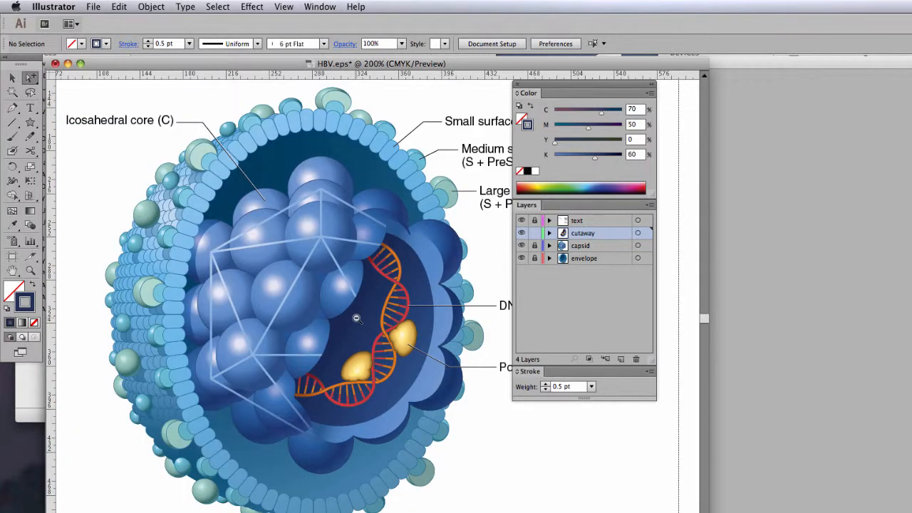
alt+click(356, 318)
drag(390, 316, 324, 280)
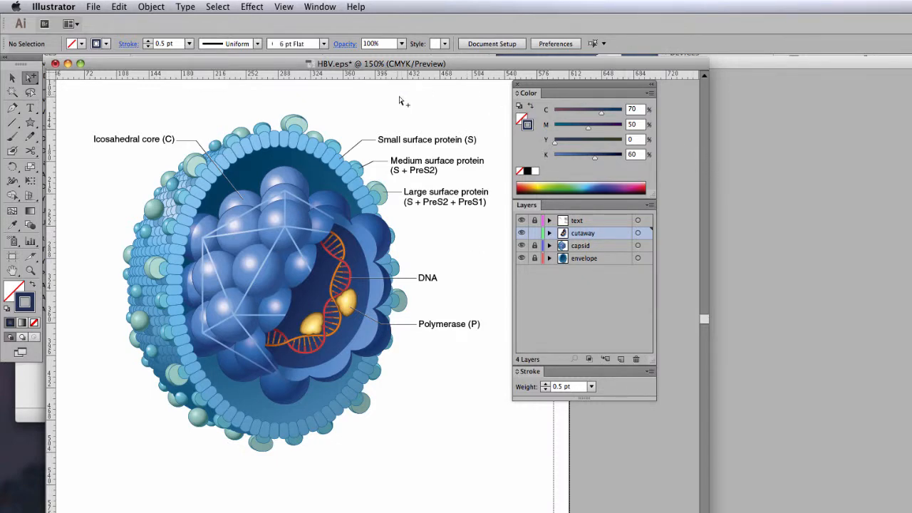
click(55, 63)
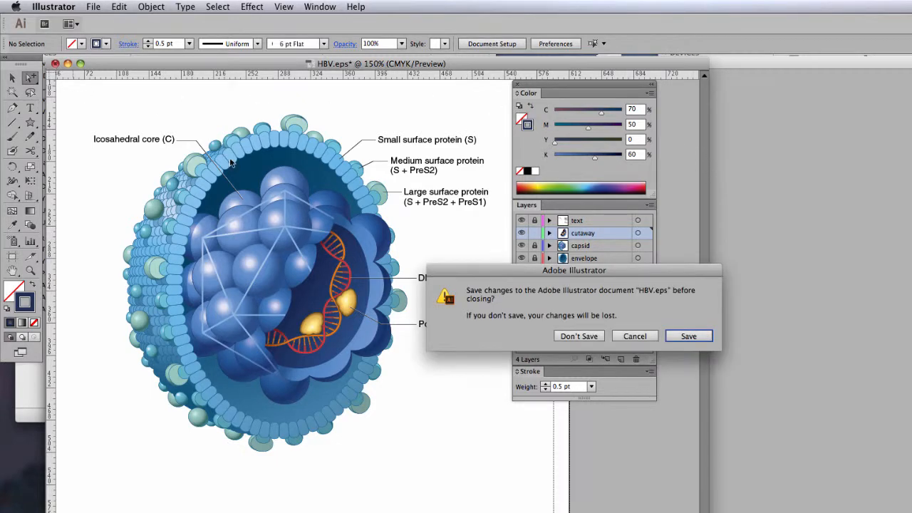
key(super+d)
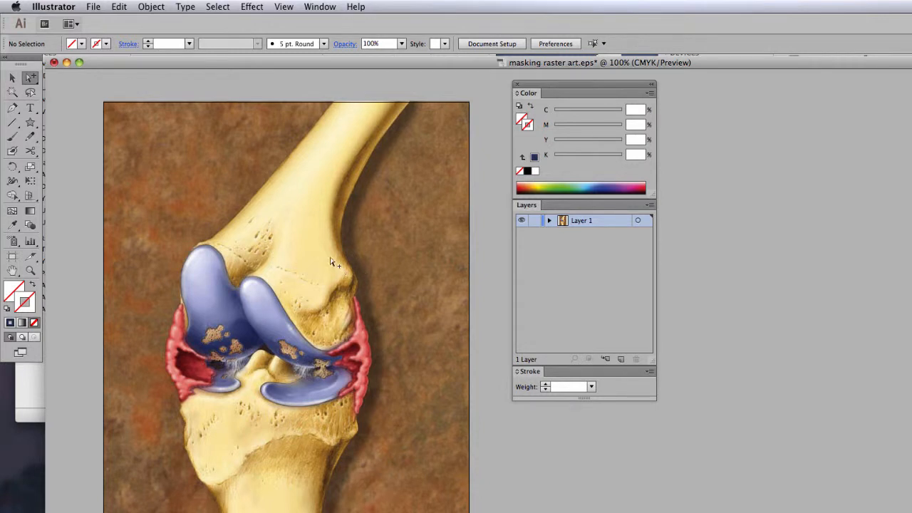
- In masking raster art.eps, create an 18-point star with radii of 87.8812 pt and 43.9406 pt over the knee joint
click(31, 124)
alt+click(31, 124)
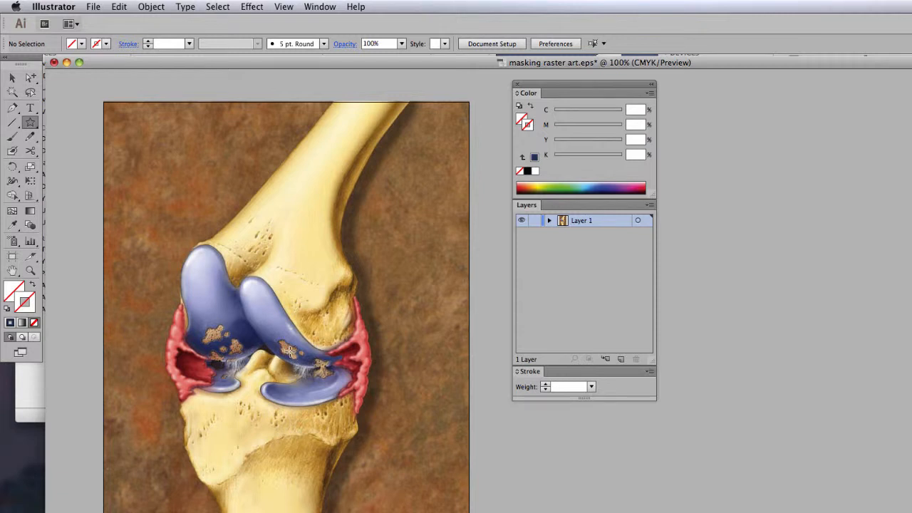
click(237, 296)
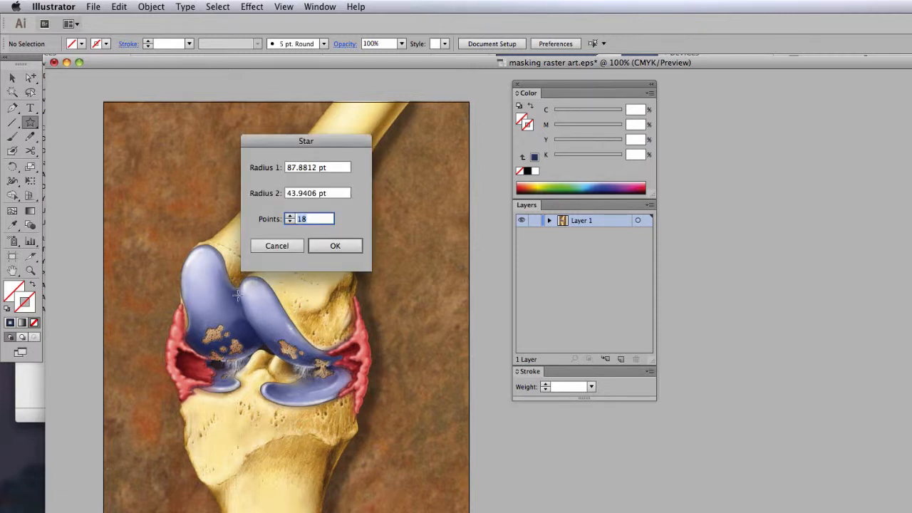
click(333, 246)
- Move the star to about X 290 pt, Y 365 pt over the joint and fill it with white
key(a)
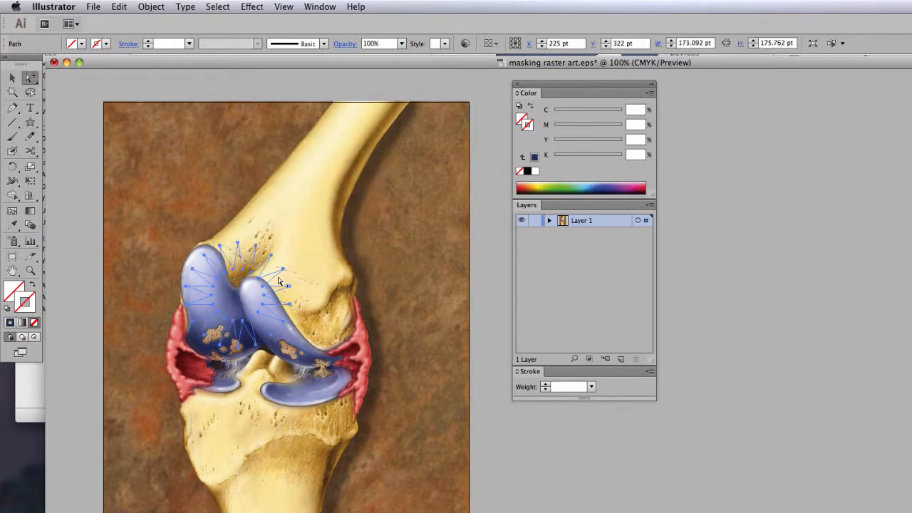
drag(278, 281, 320, 308)
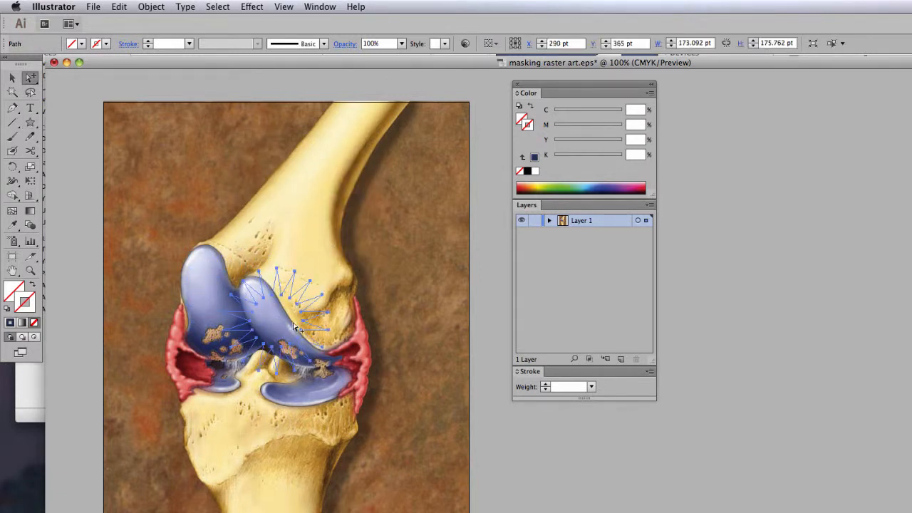
click(519, 119)
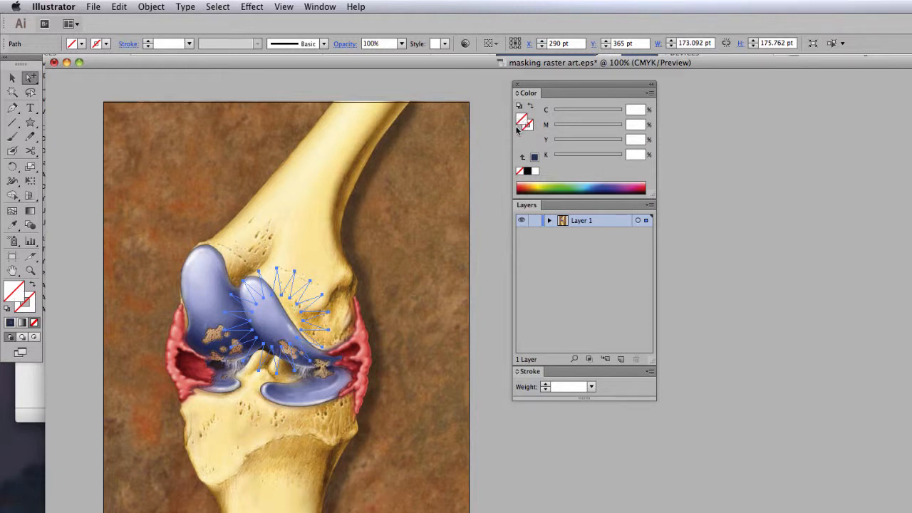
click(534, 171)
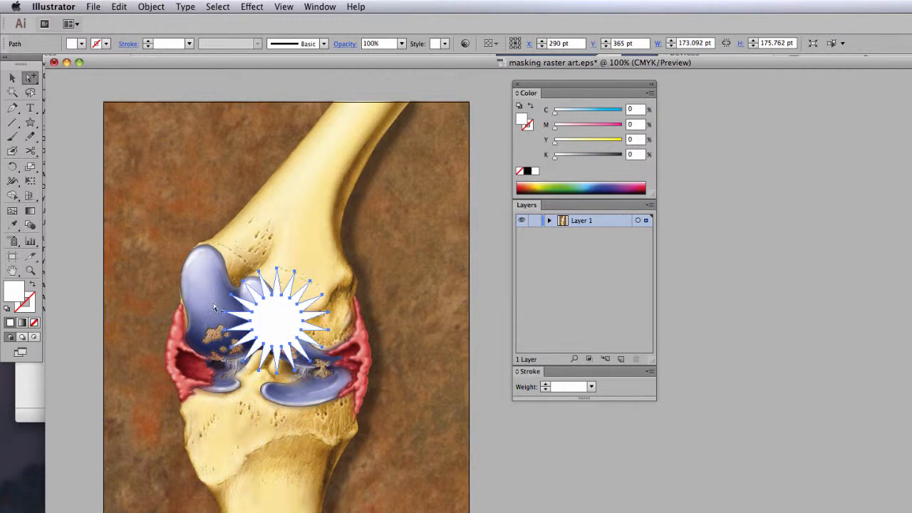
- Scale the star up uniformly about its centre, repeating the enlargement until it is about 517 pt wide
double_click(33, 168)
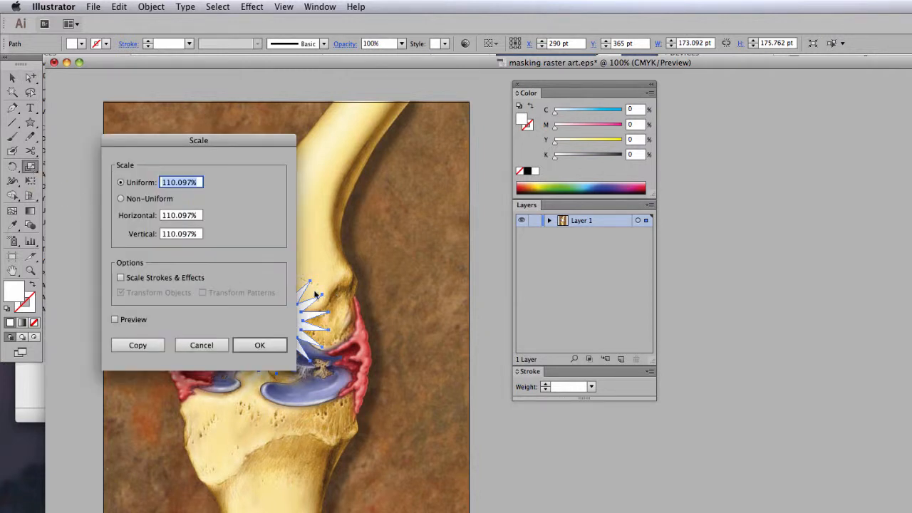
text(120)
key(Return)
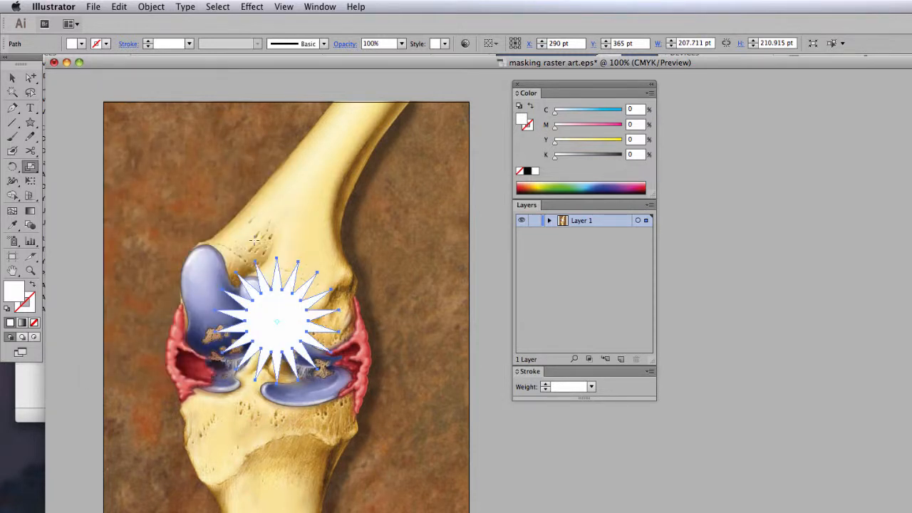
key(super+z)
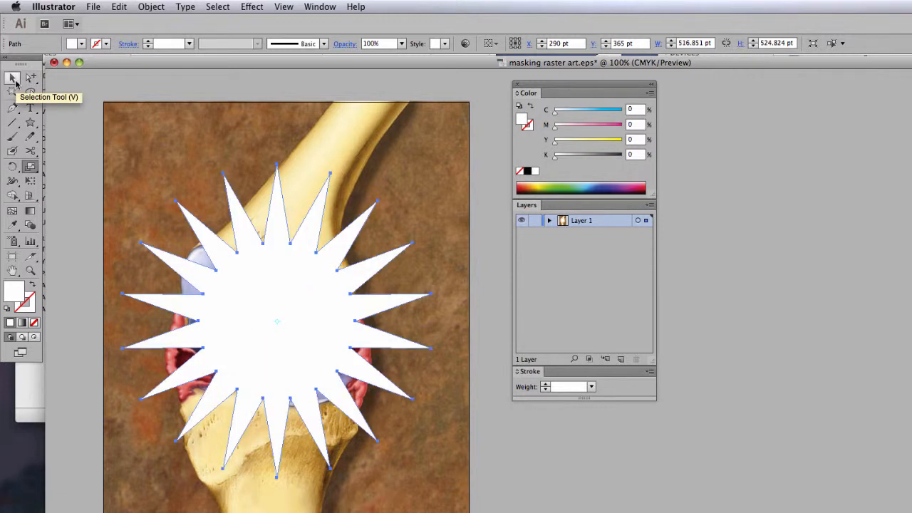
- Select the star and the knee image together, clip the image to the star with a clipping mask, and deselect
click(14, 81)
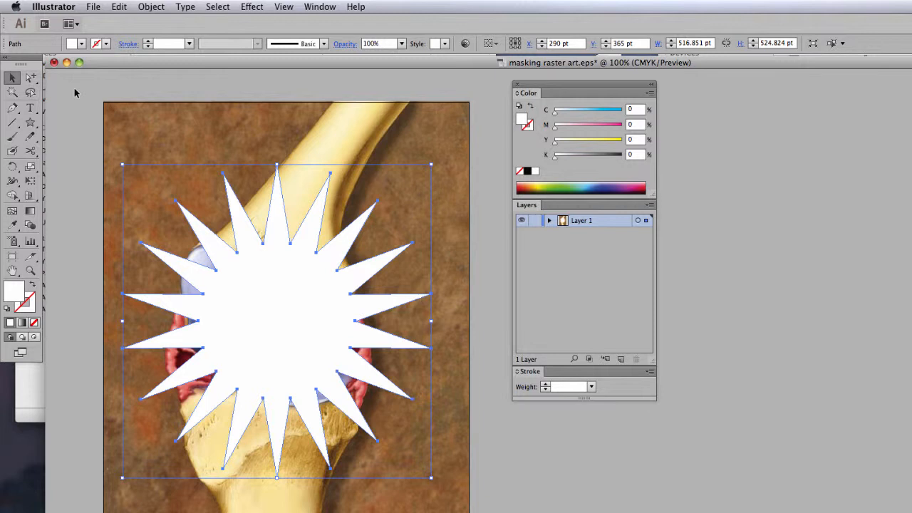
drag(76, 92, 451, 415)
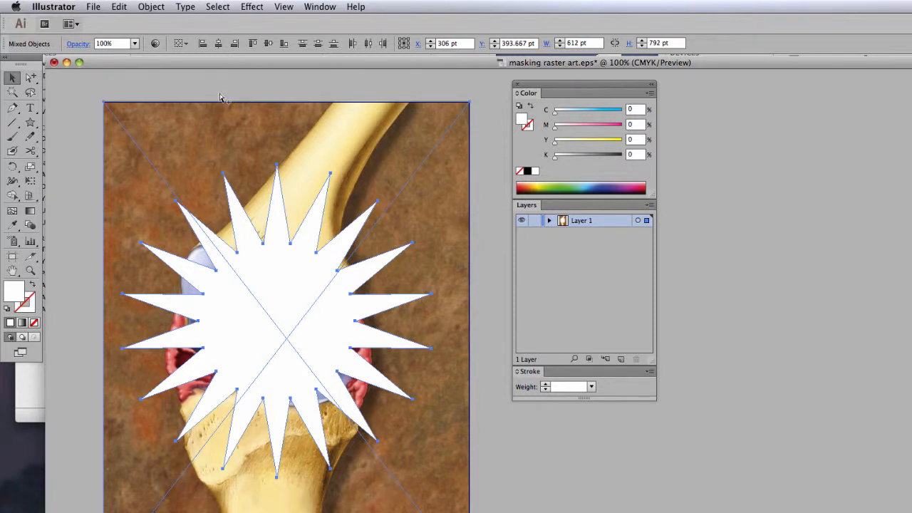
key(super+7)
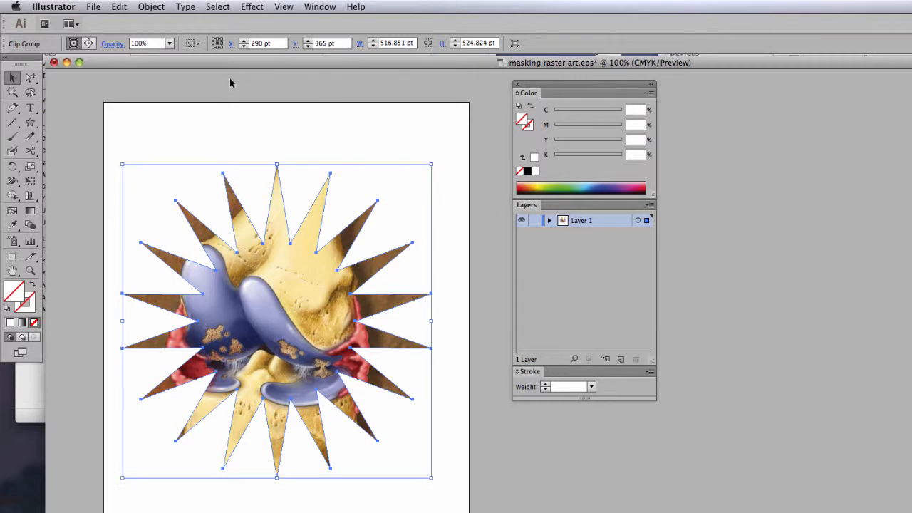
click(230, 79)
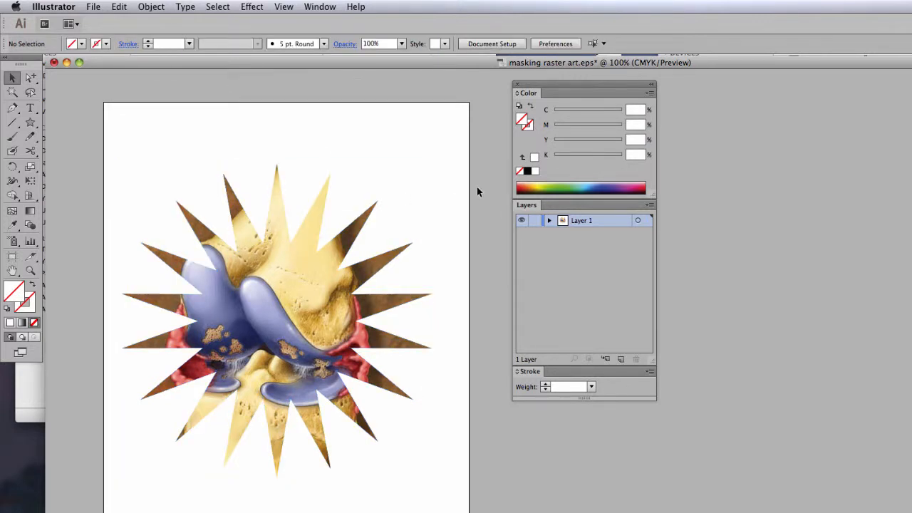